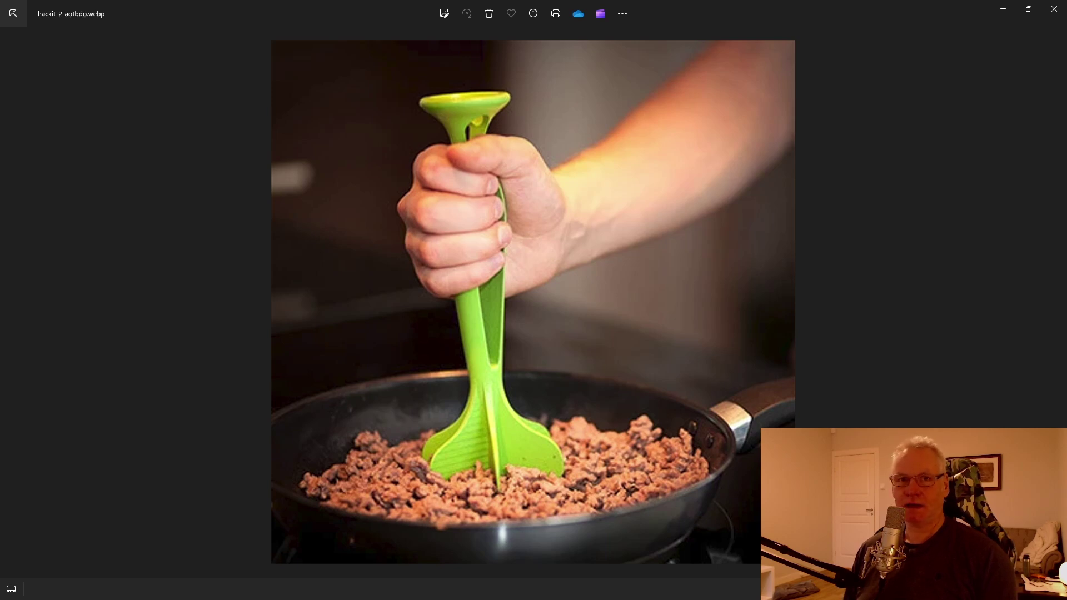
Look through the reference photos of the meat chopper and switch to Fusion 360.
key("Right")
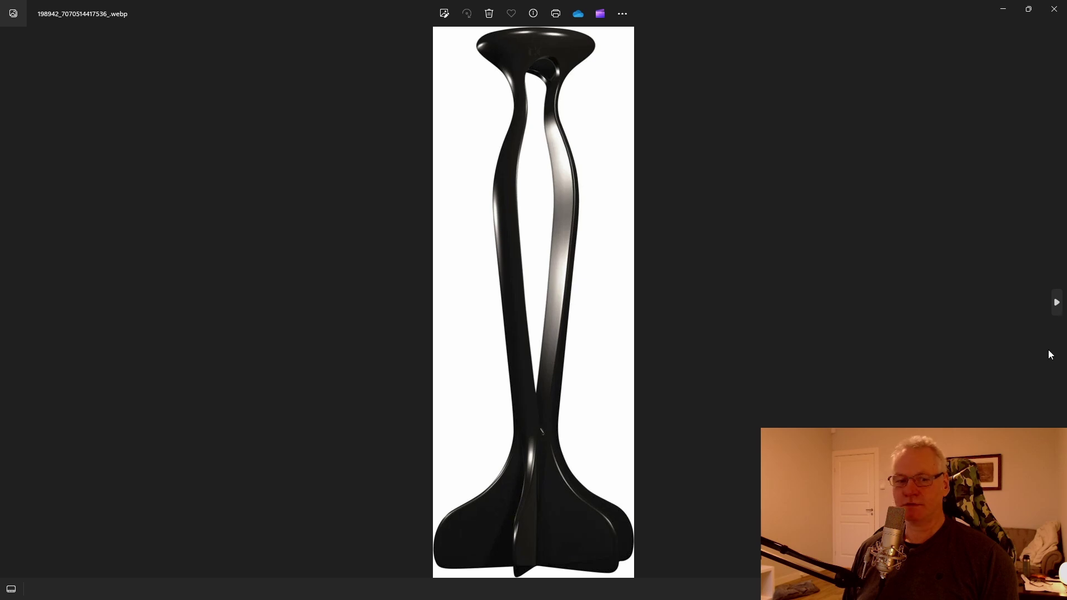
left_click(1059, 303)
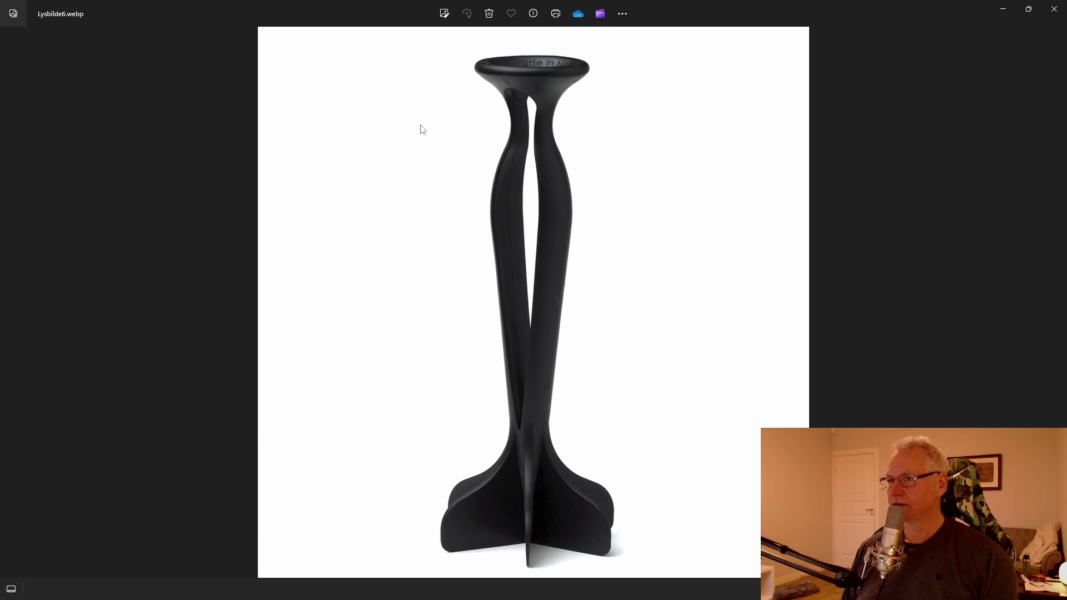
key("alt+Tab")
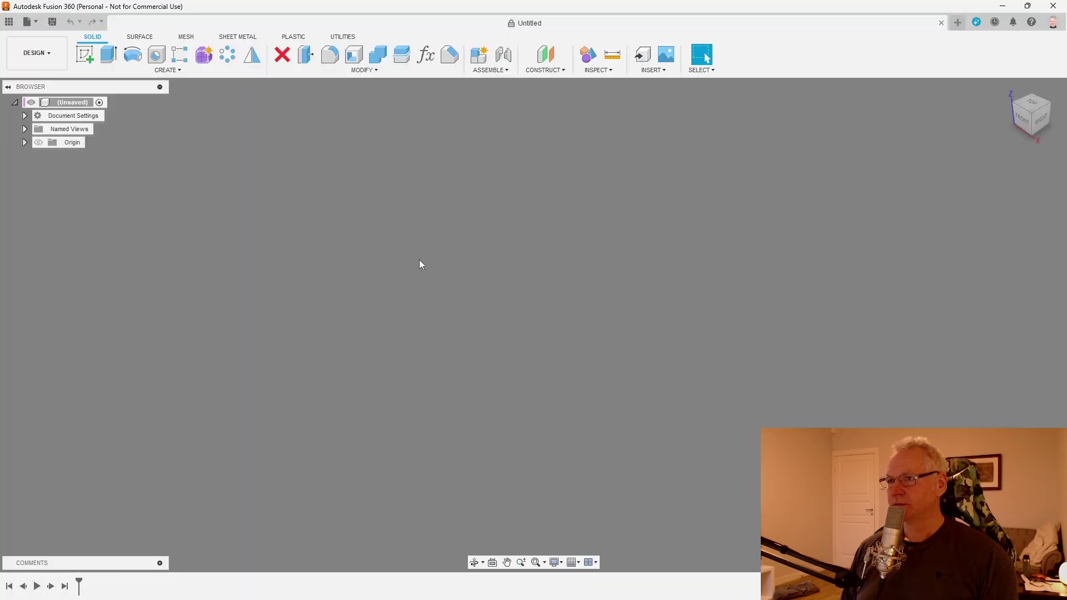
Create a sketch on the front plane and draw a 220 mm centerline upward from the origin.
left_click(85, 54)
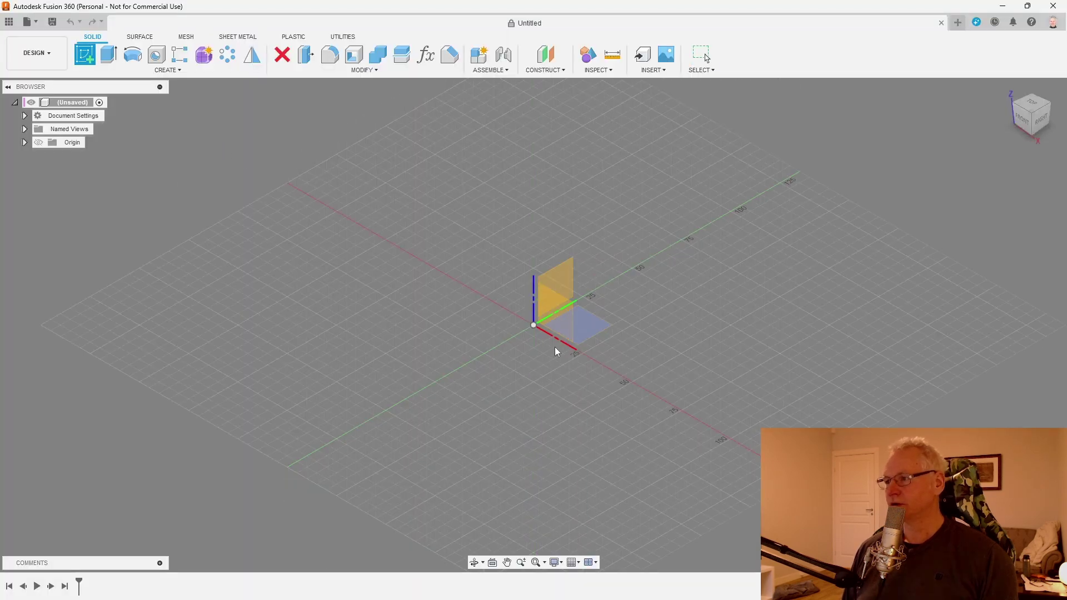
left_click(560, 323)
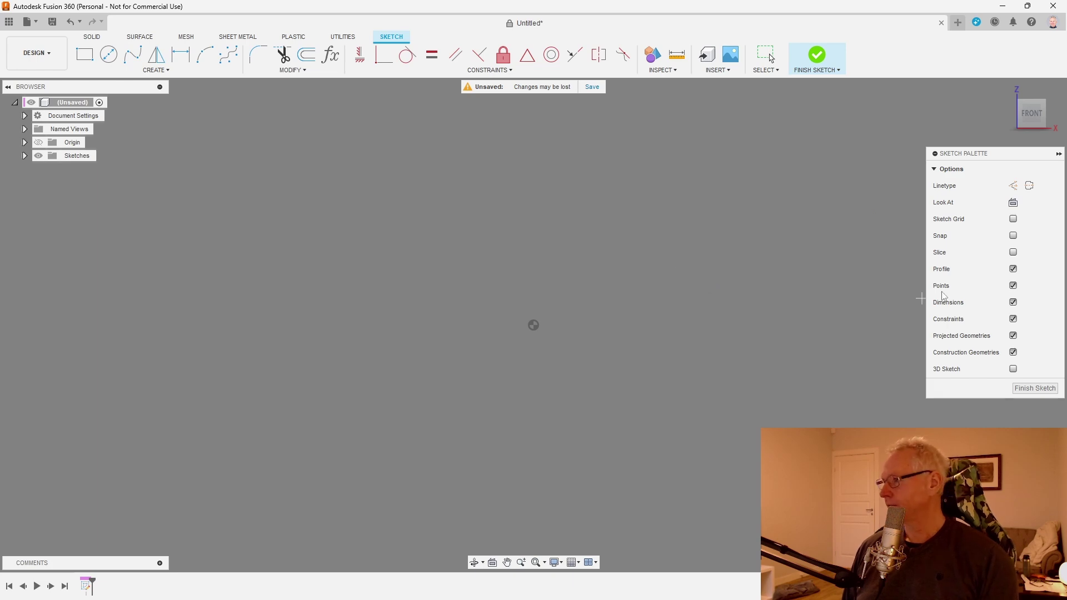
left_click(1028, 186)
type("2")
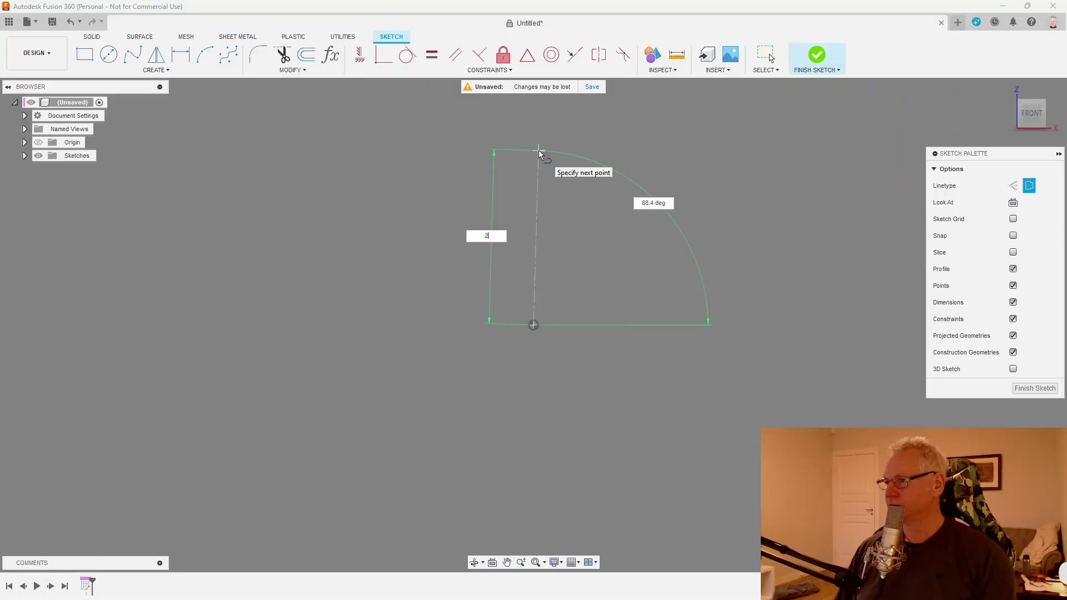
type("20")
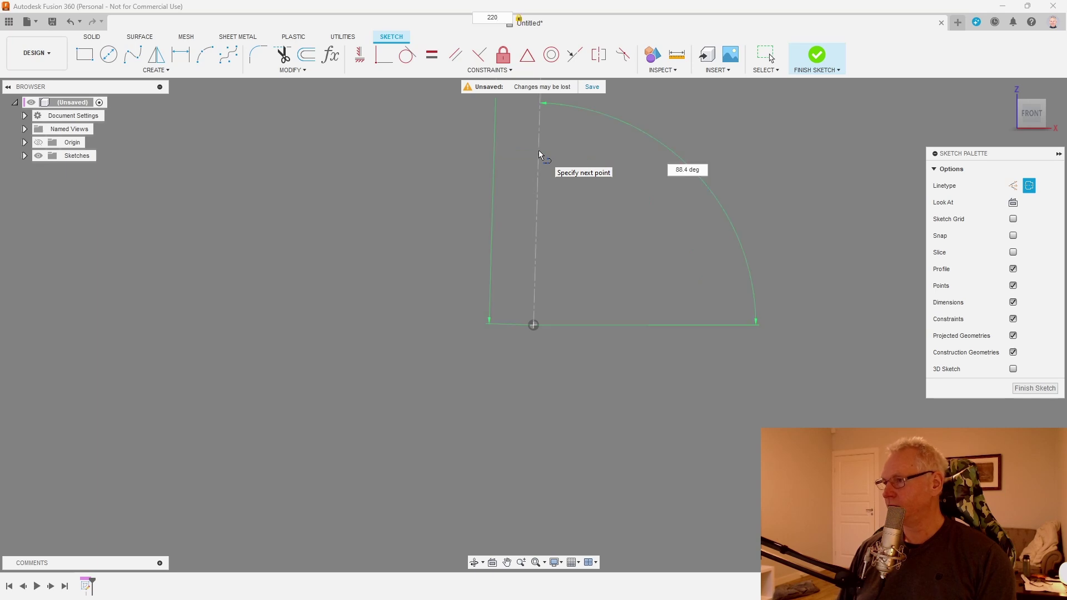
key("Return")
key("Escape")
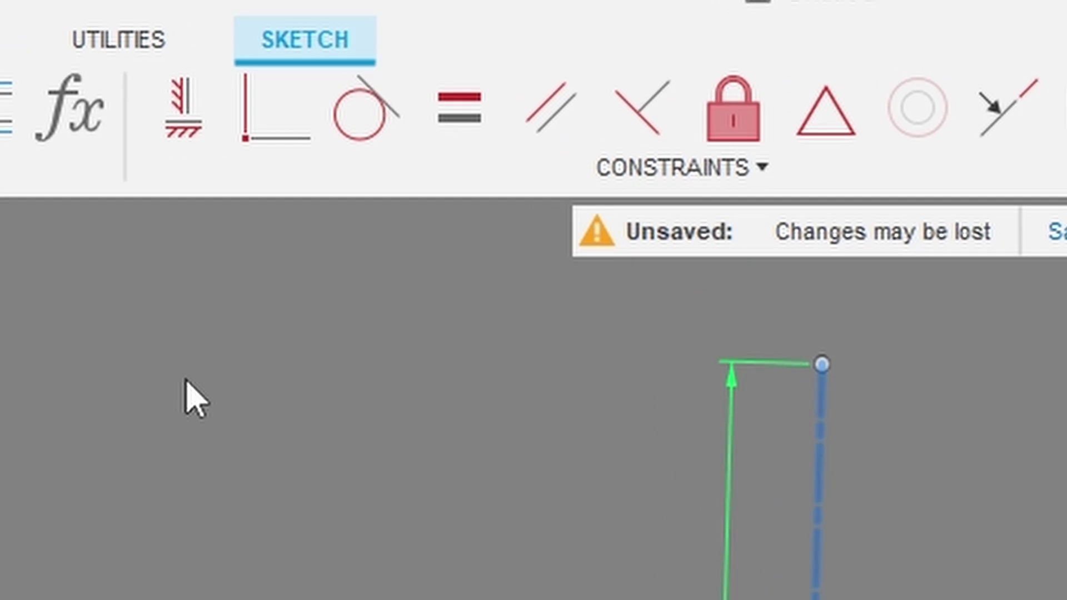
Constrain the centerline to vertical and finish the sketch.
left_click(183, 111)
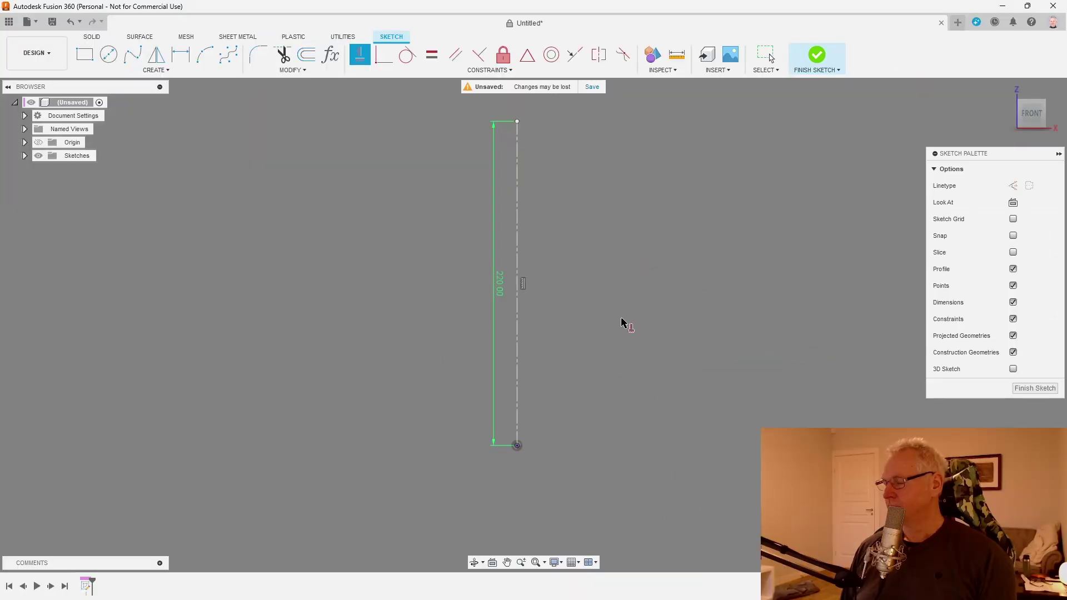
scroll(436, 460, "down", 1)
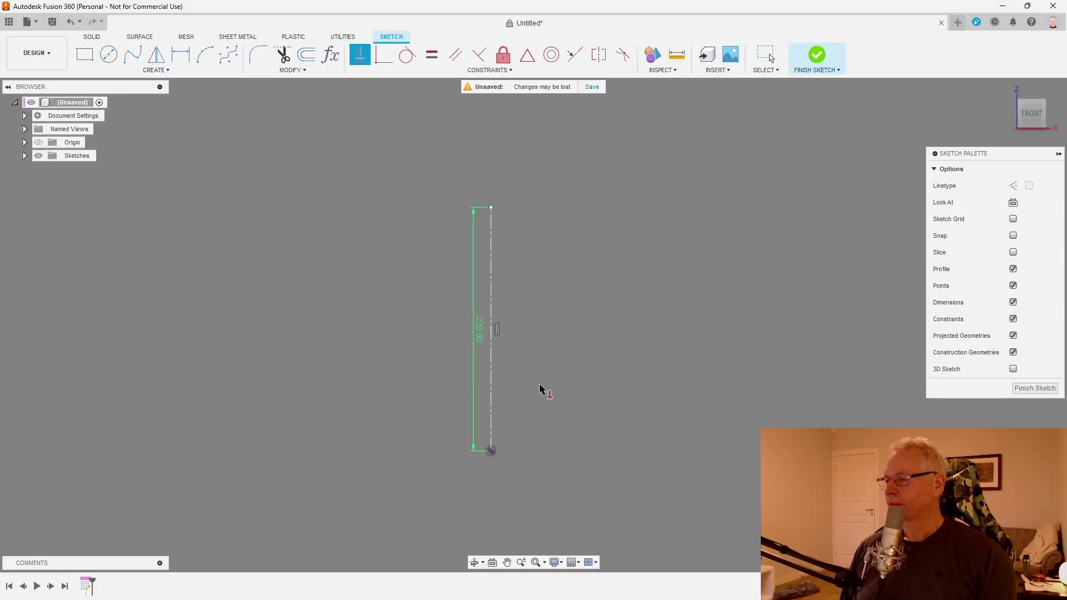
left_click(1035, 388)
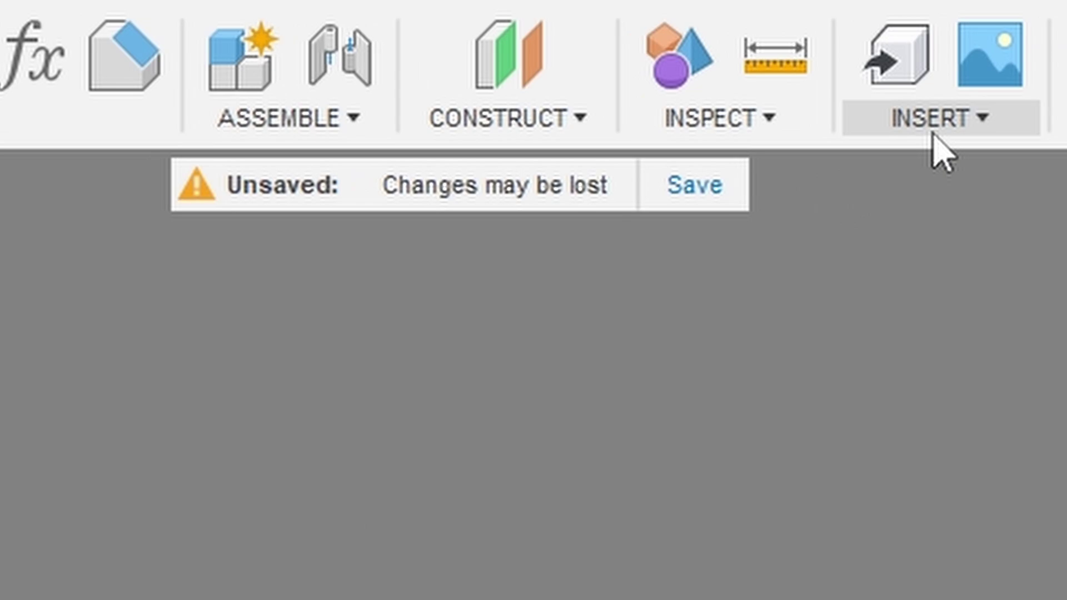
Insert the black chopper image as a canvas on the front plane, enlarged and with an X distance of 70 mm.
left_click(1007, 72)
left_click(405, 418)
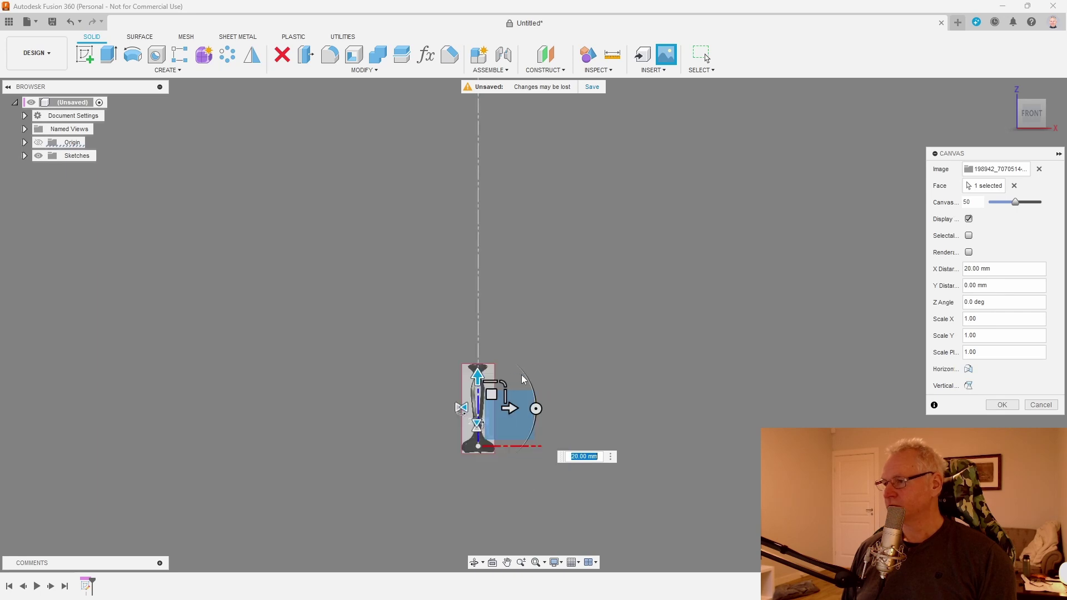
left_click_drag(502, 383, 832, 112)
scroll(760, 193, "down", 3)
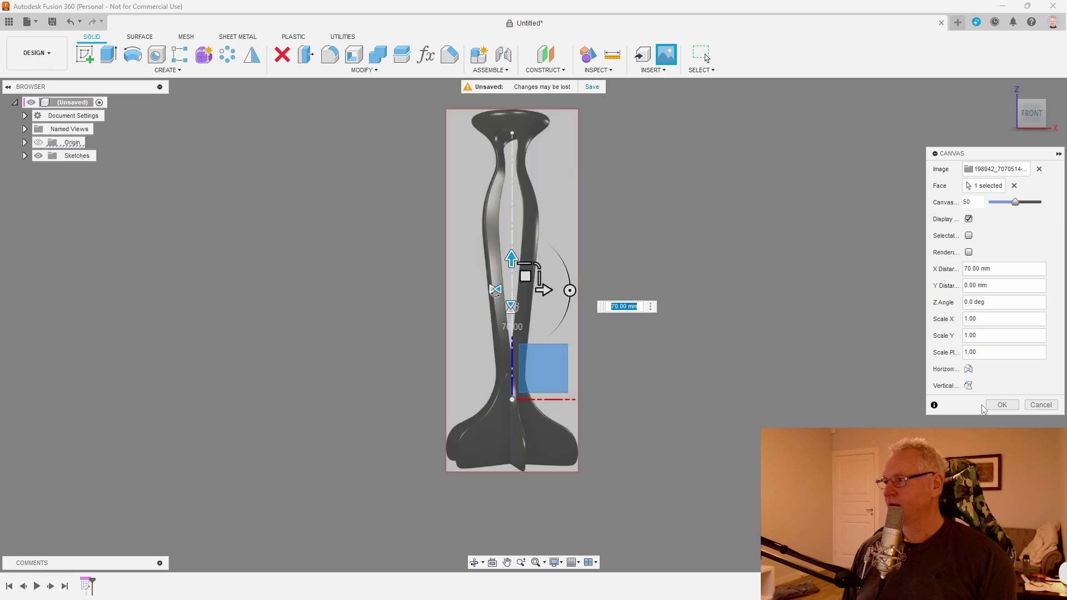
left_click(1000, 407)
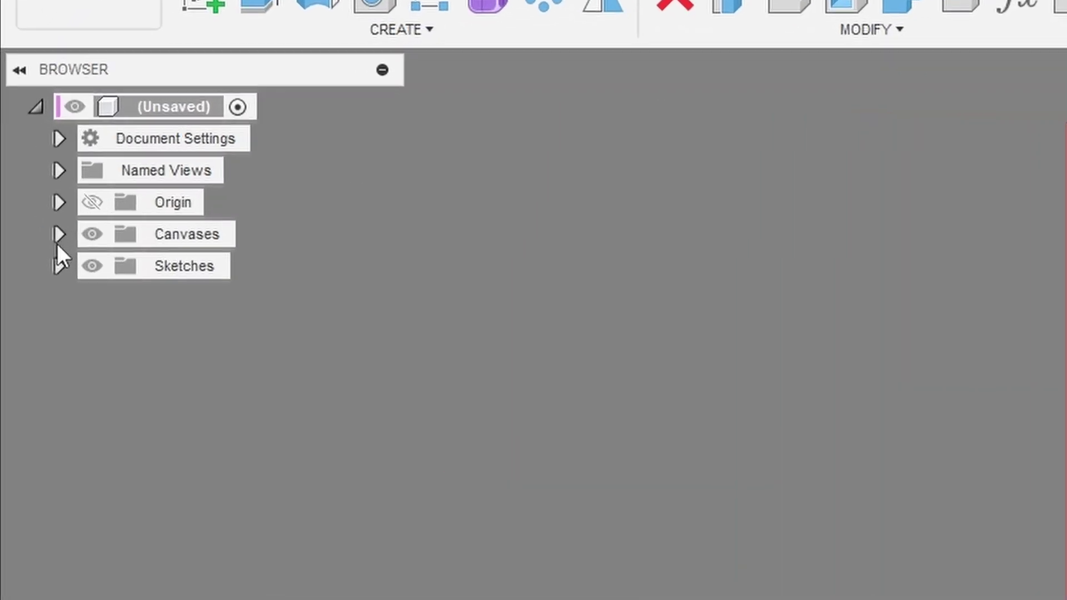
Calibrate the canvas to 220 mm between the bottom of the chopper's base and the top of its head.
left_click(59, 234)
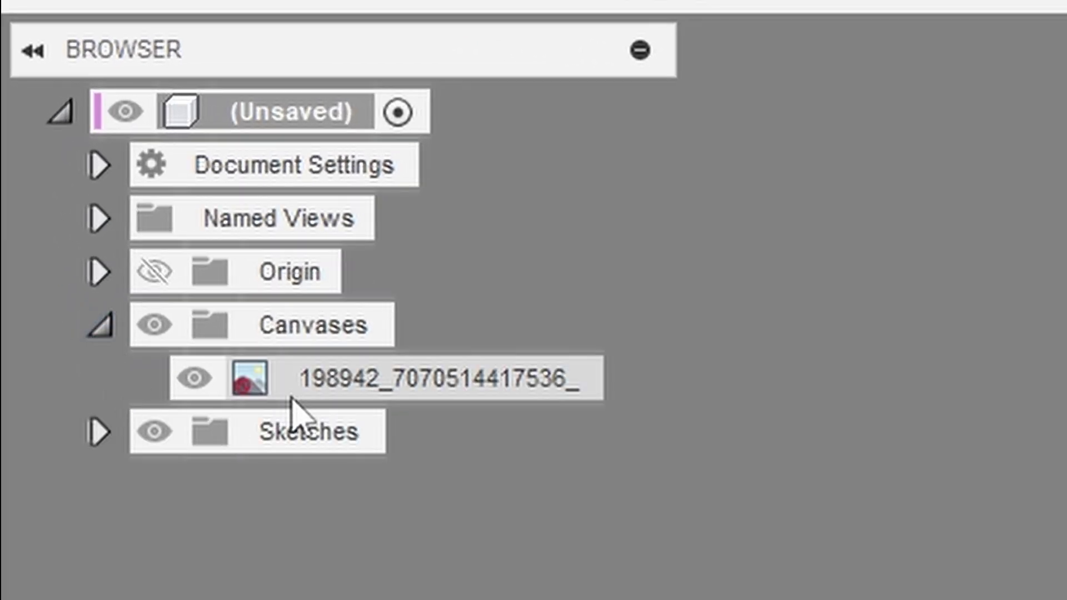
right_click(323, 382)
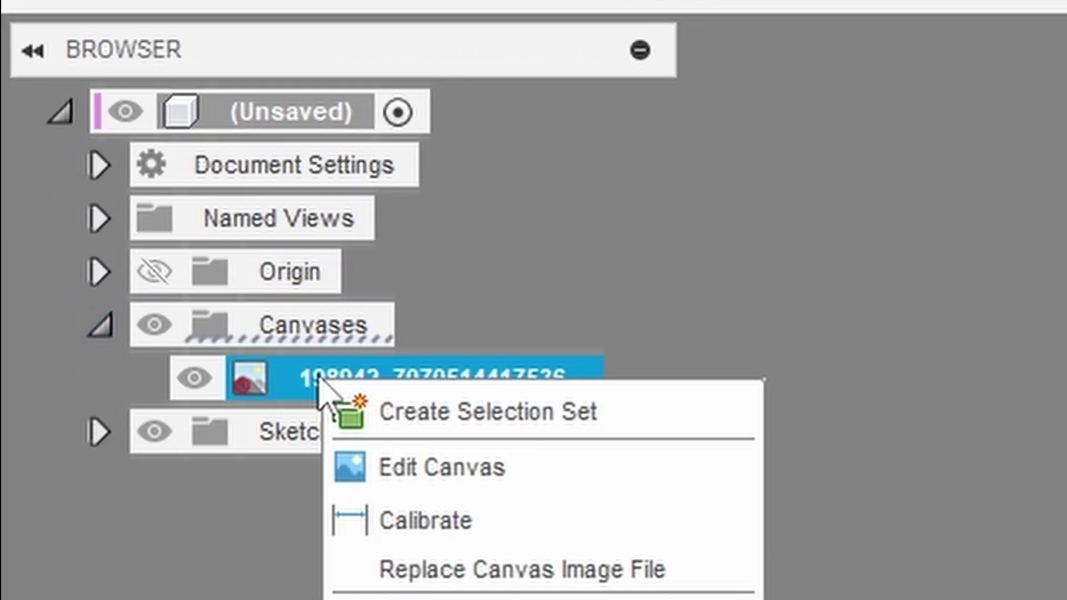
left_click(416, 538)
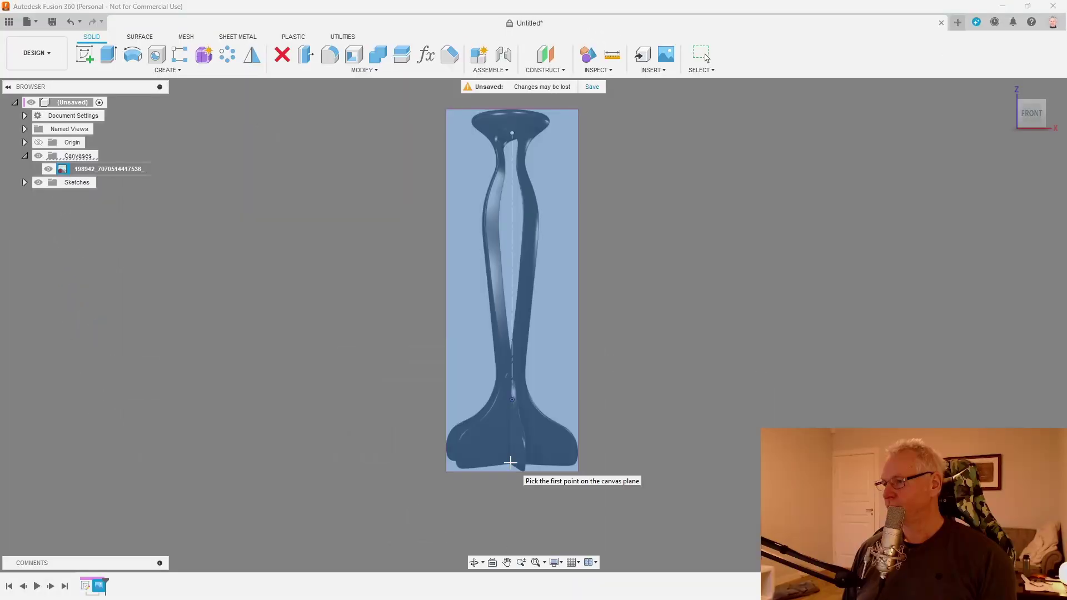
left_click(510, 462)
scroll(500, 539, "down", 2)
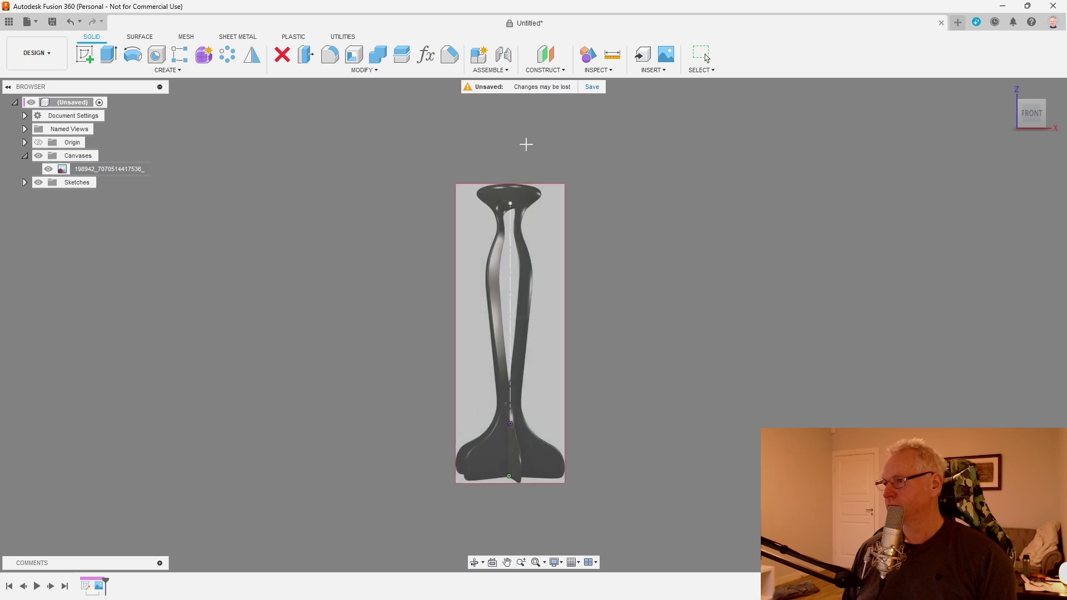
scroll(524, 148, "up", 3)
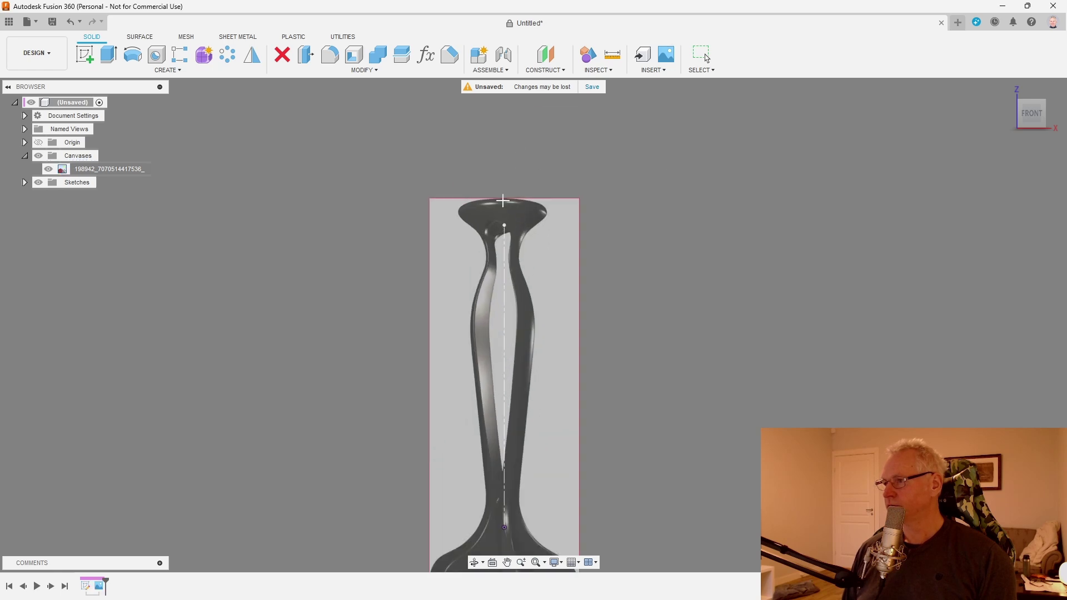
left_click(502, 203)
left_click(504, 201)
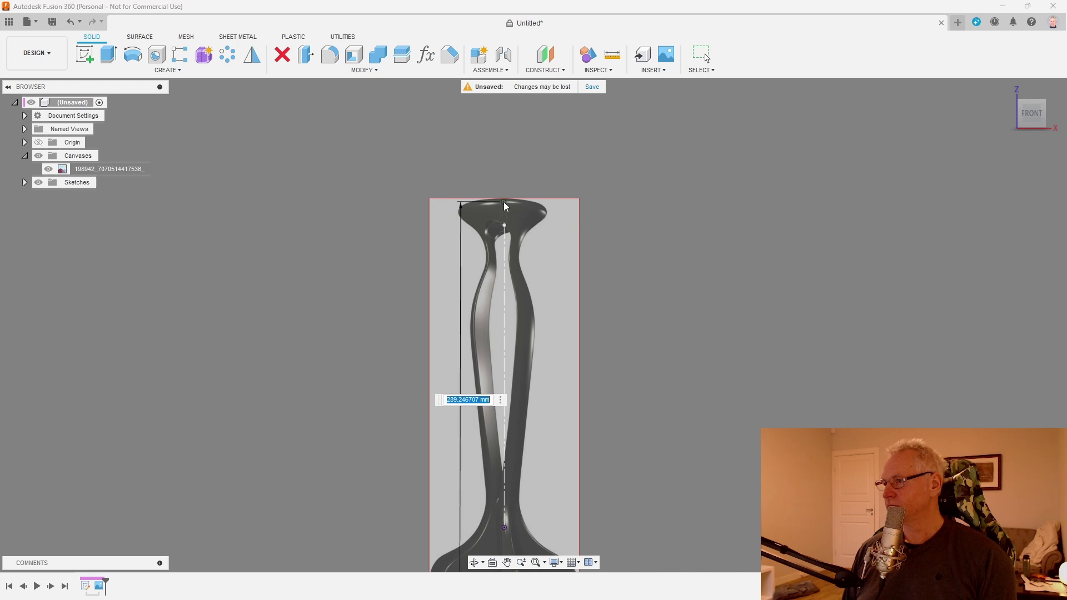
type("220")
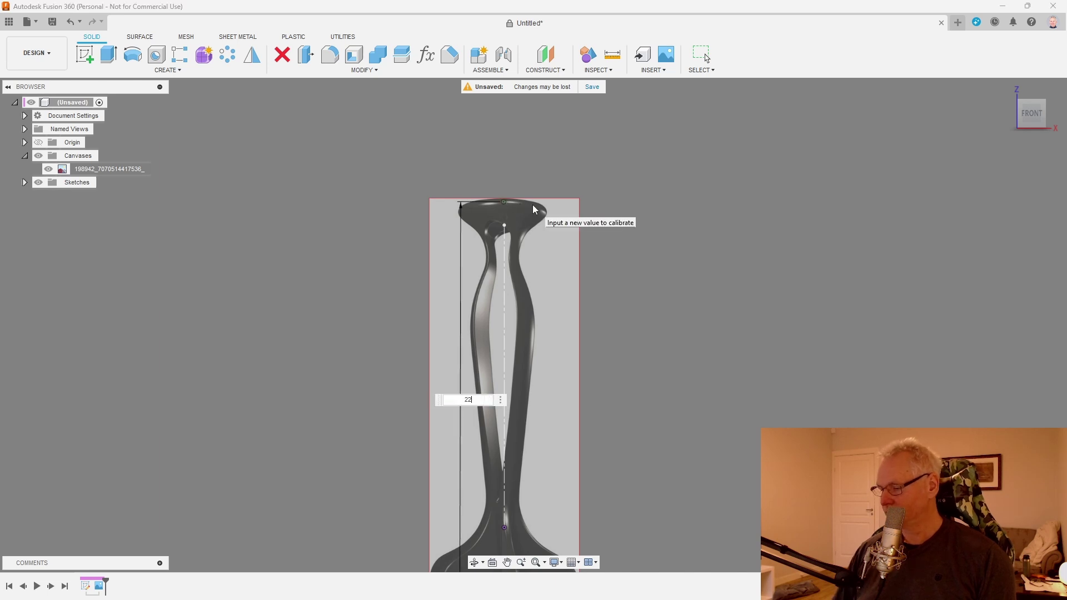
key("Return")
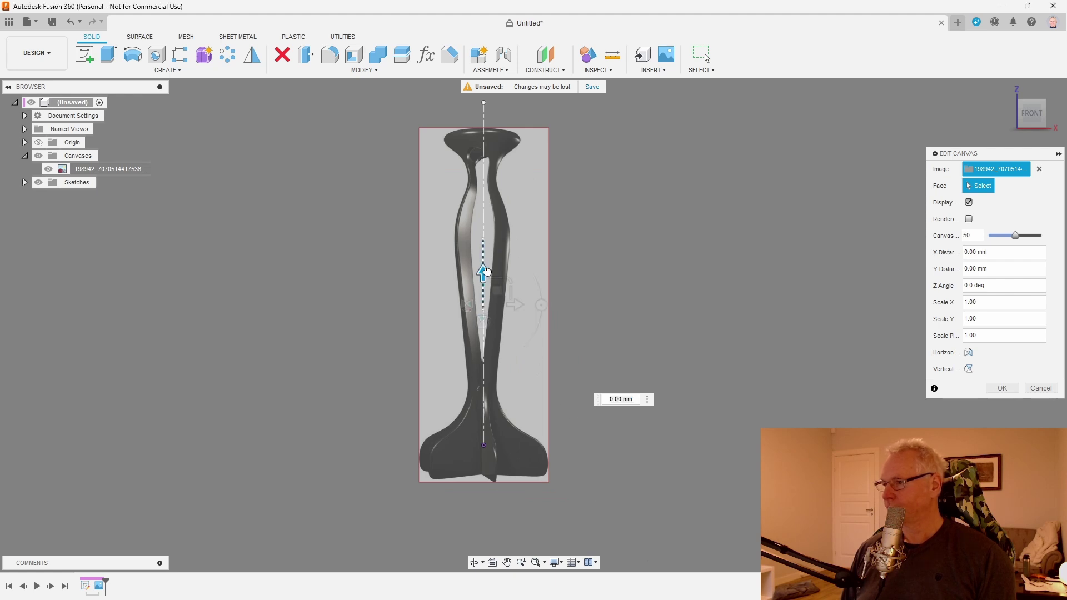
Edit the canvas to shift it up by 20 mm so the chopper lines up with the centerline.
left_click_drag(484, 274, 483, 245)
scroll(469, 395, "down", 2)
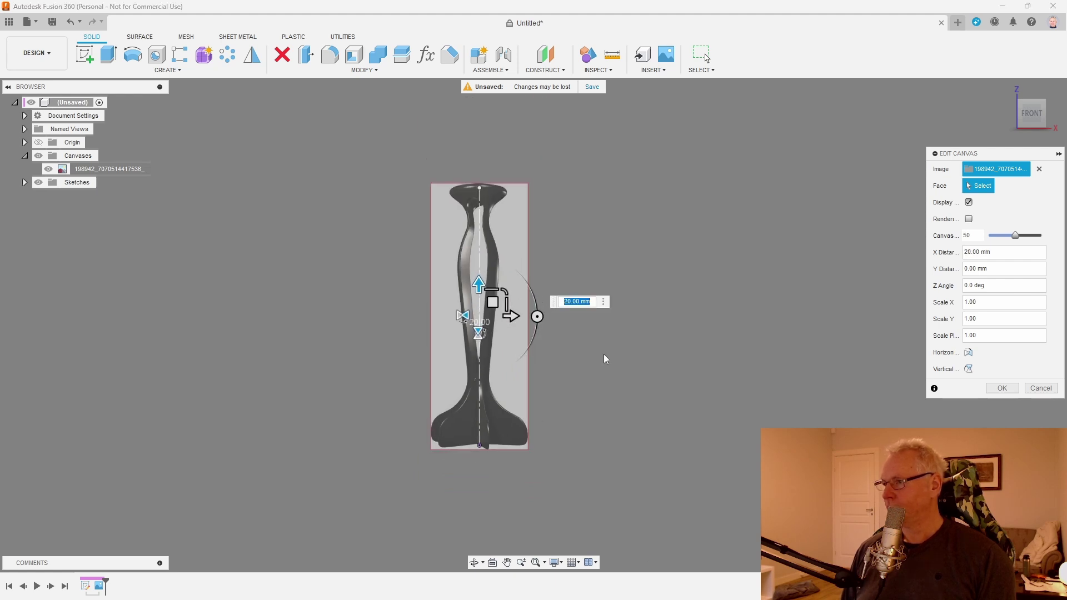
scroll(655, 227, "up", 1)
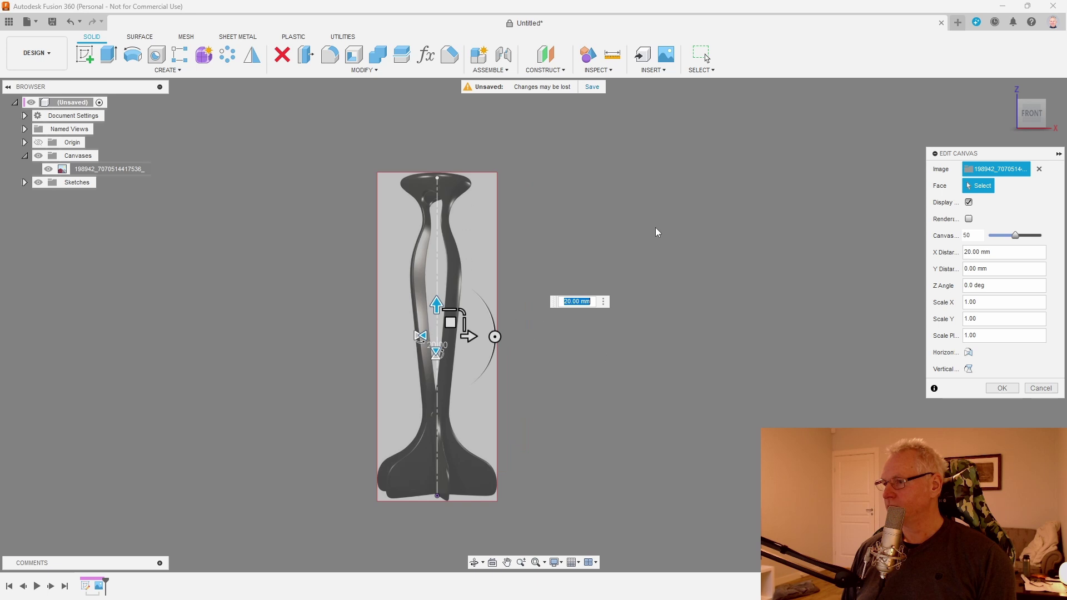
left_click(999, 389)
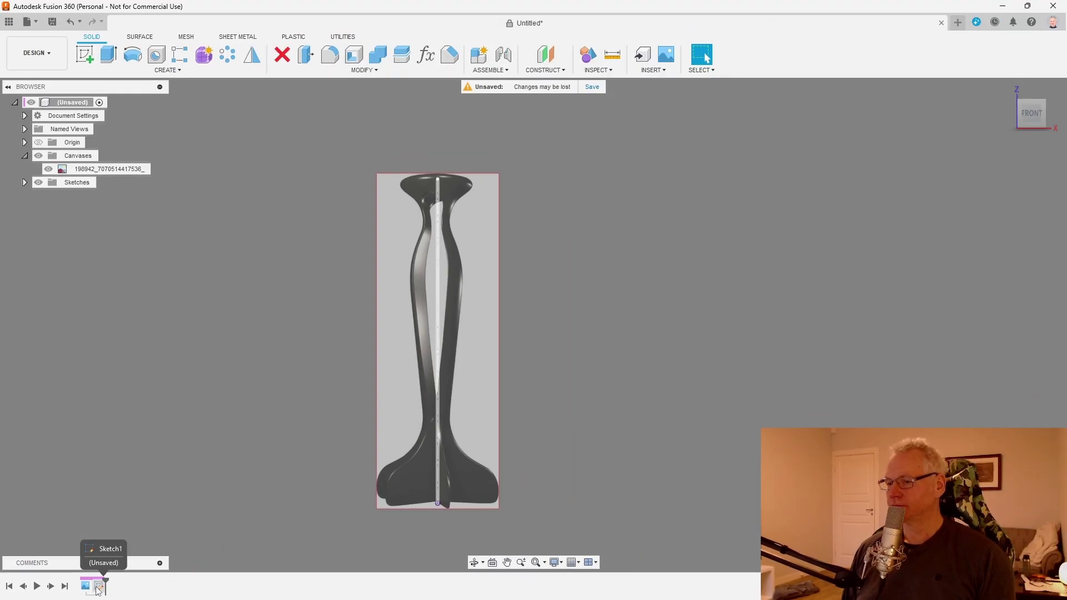
Reopen Sketch1 and draw a horizontal line from the origin to the outer edge of the chopper's base.
double_click(98, 588)
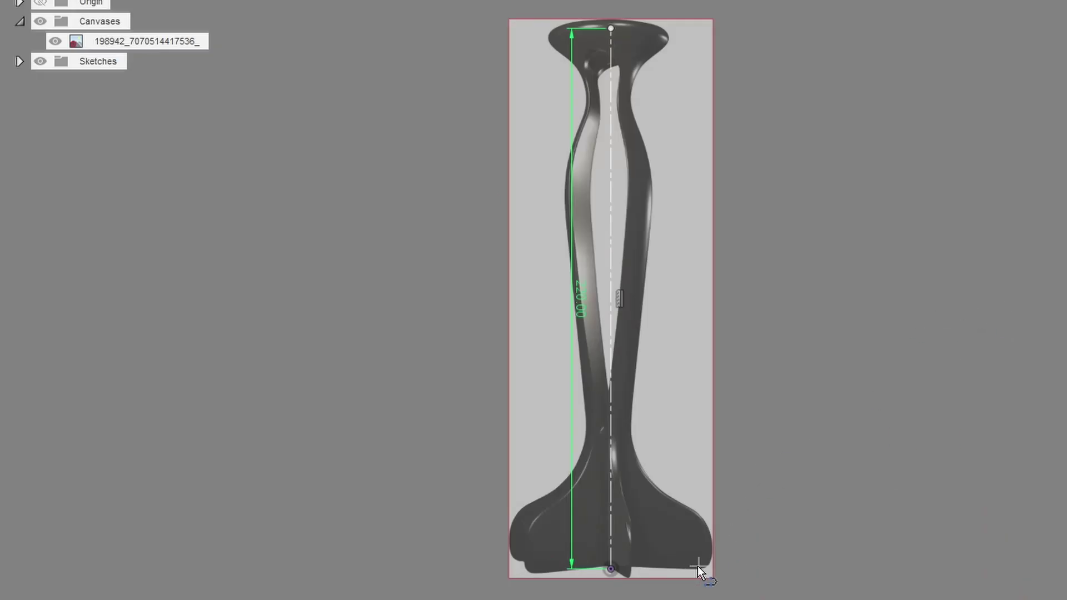
left_click(610, 569)
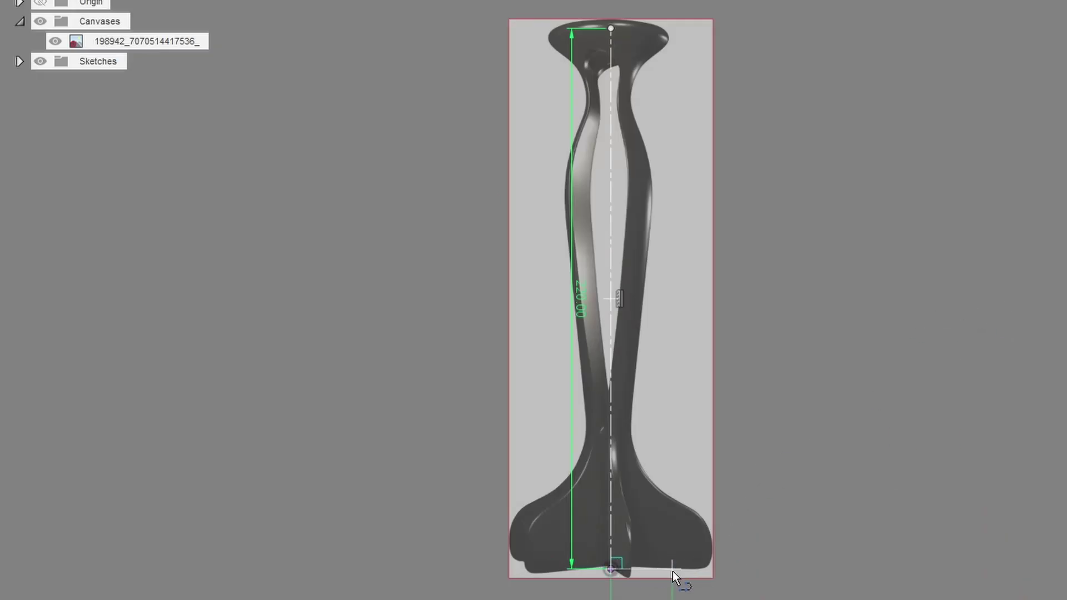
left_click(712, 568)
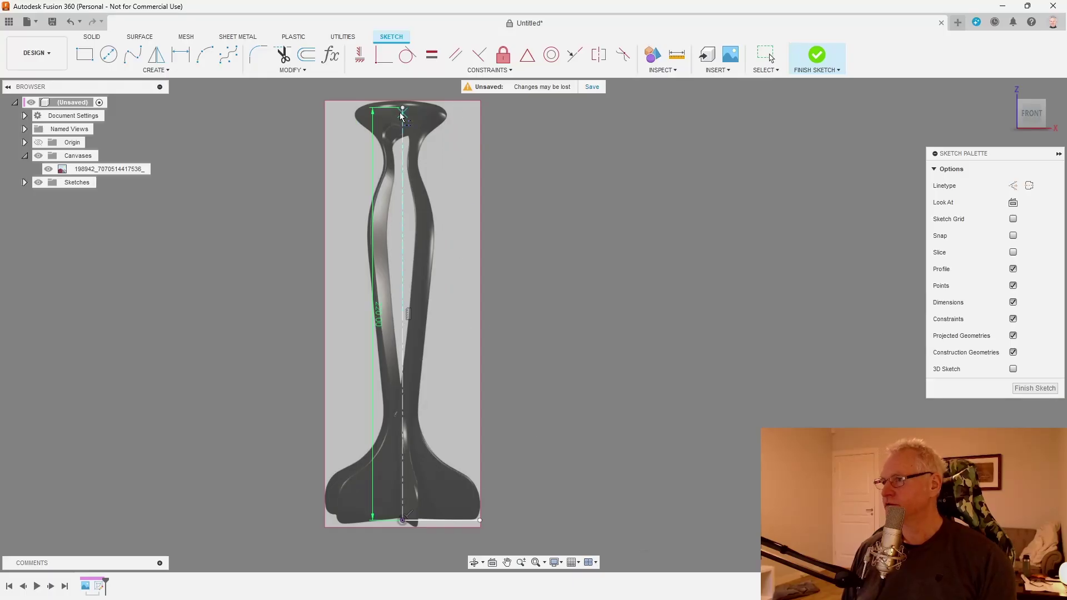
Draw a horizontal line about 24 mm long from the centerline's upper end to the rim of the chopper's head.
left_click(403, 108)
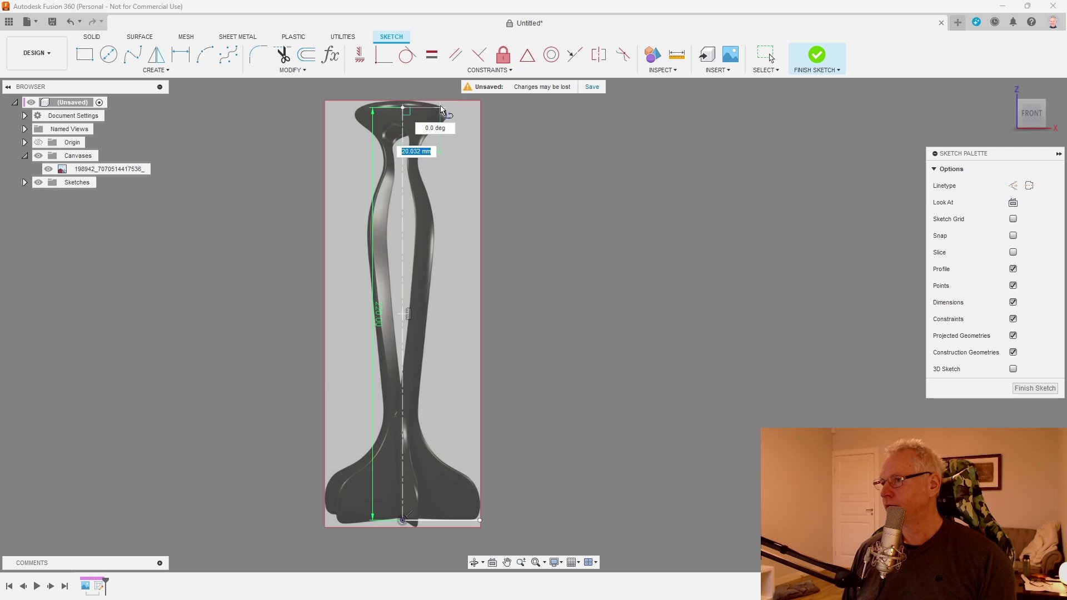
left_click(447, 107)
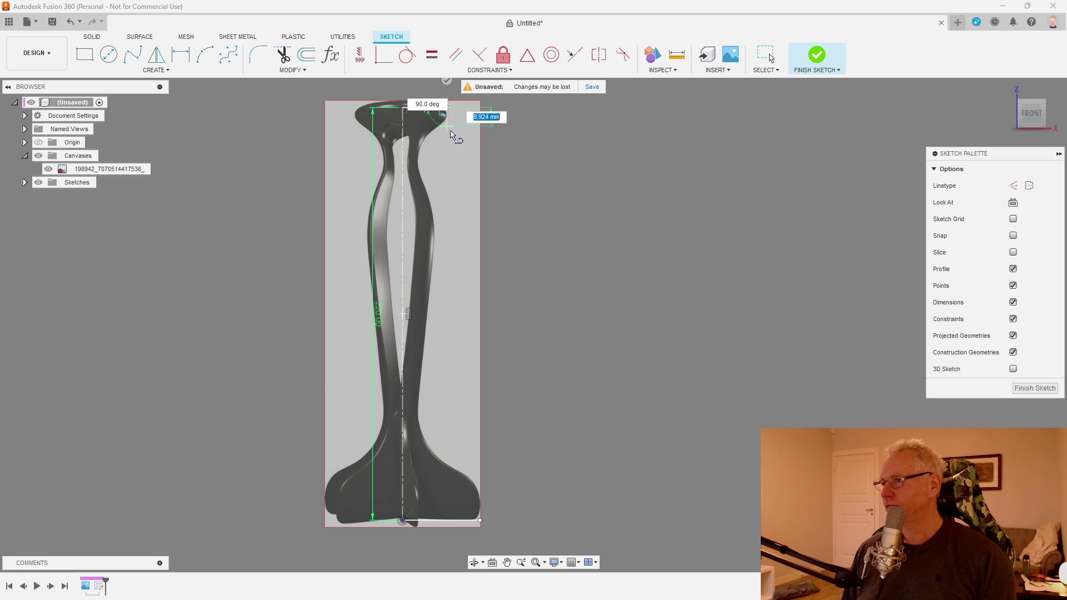
key("Escape")
scroll(454, 333, "down", 3)
scroll(471, 193, "up", 4)
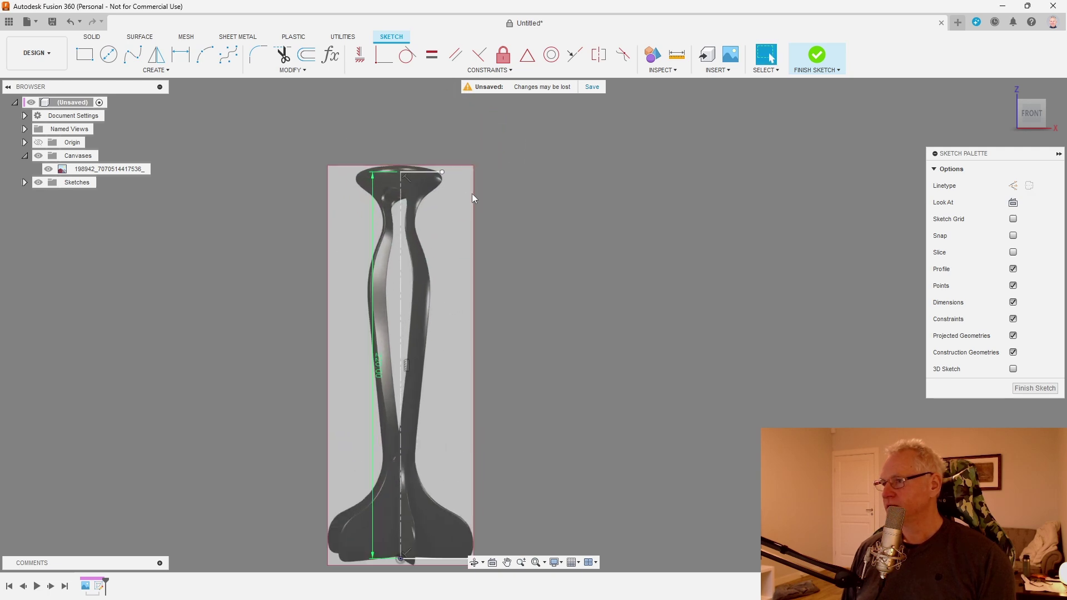
Add a diameter dimension about the centerline to the outer end of the line at the chopper's head.
key("l")
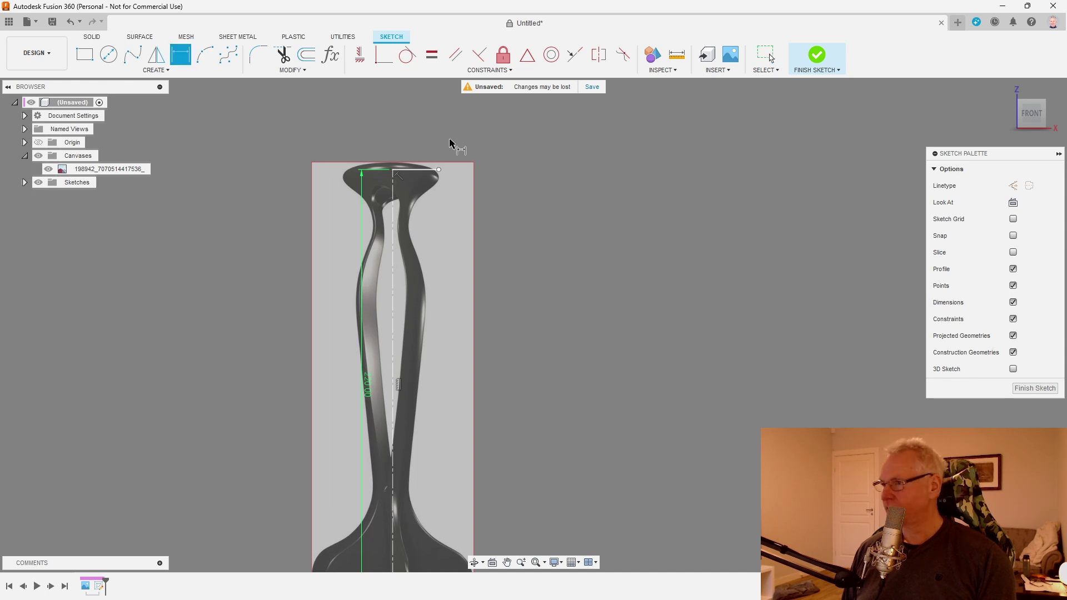
left_click(392, 210)
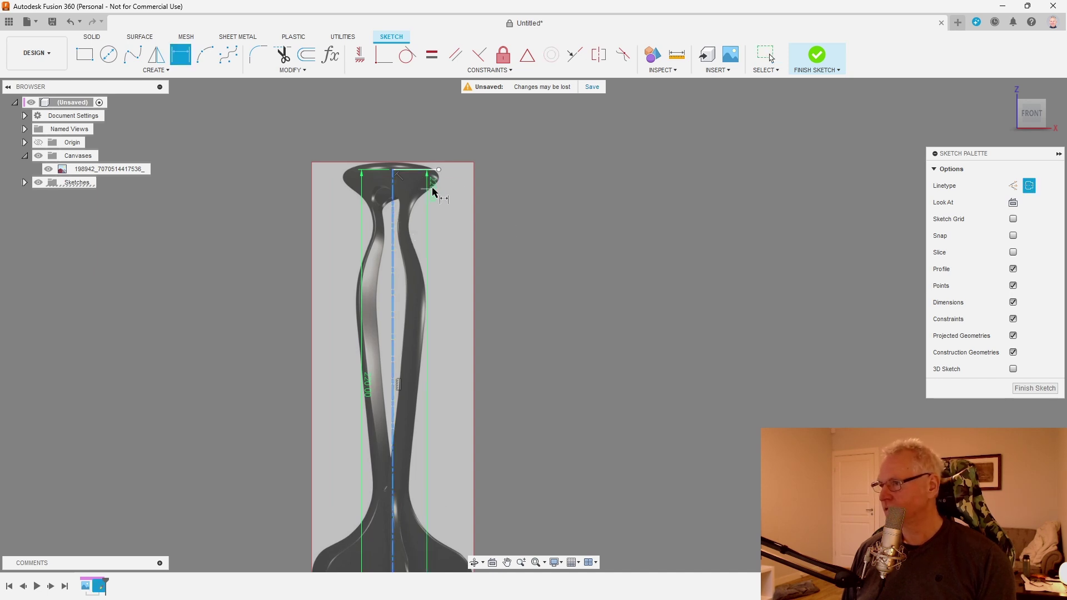
left_click(442, 172)
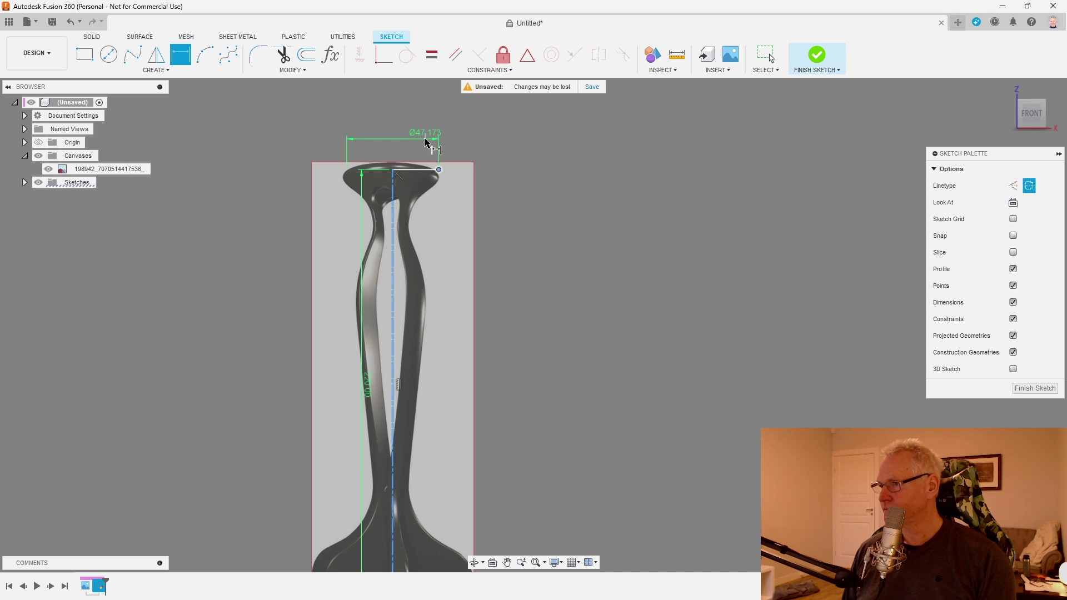
left_click(414, 136)
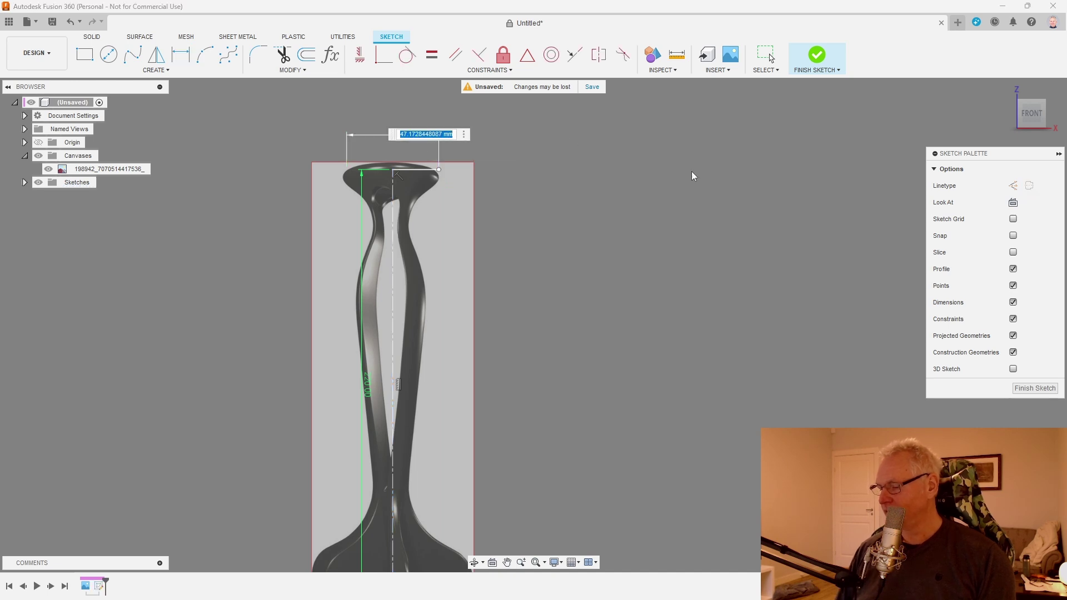
type("5")
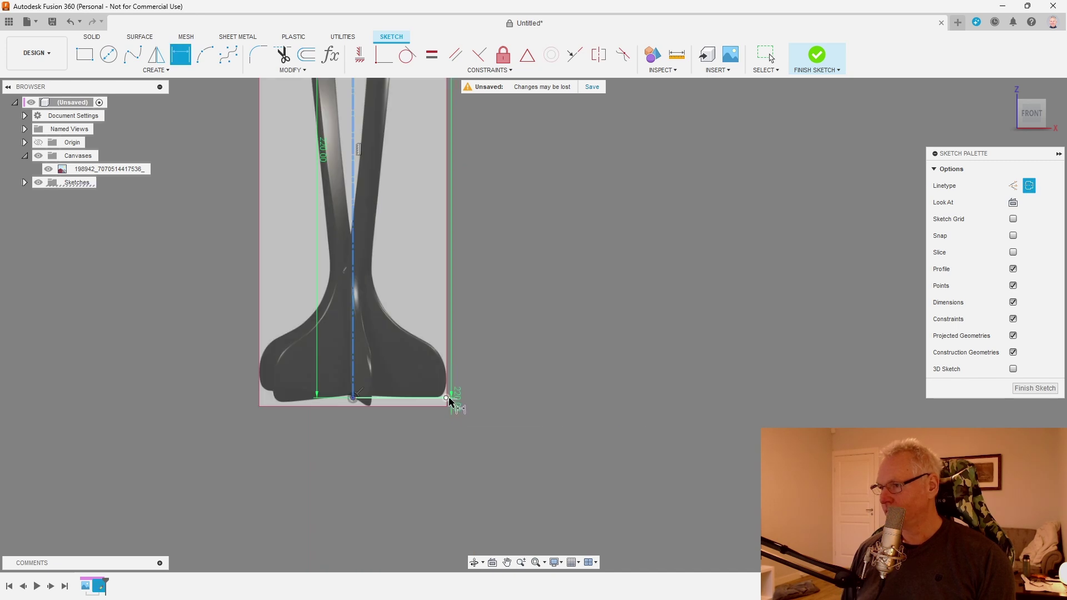
Dimension the base line's outer end about the centerline with a diameter of 80 mm.
left_click(448, 400)
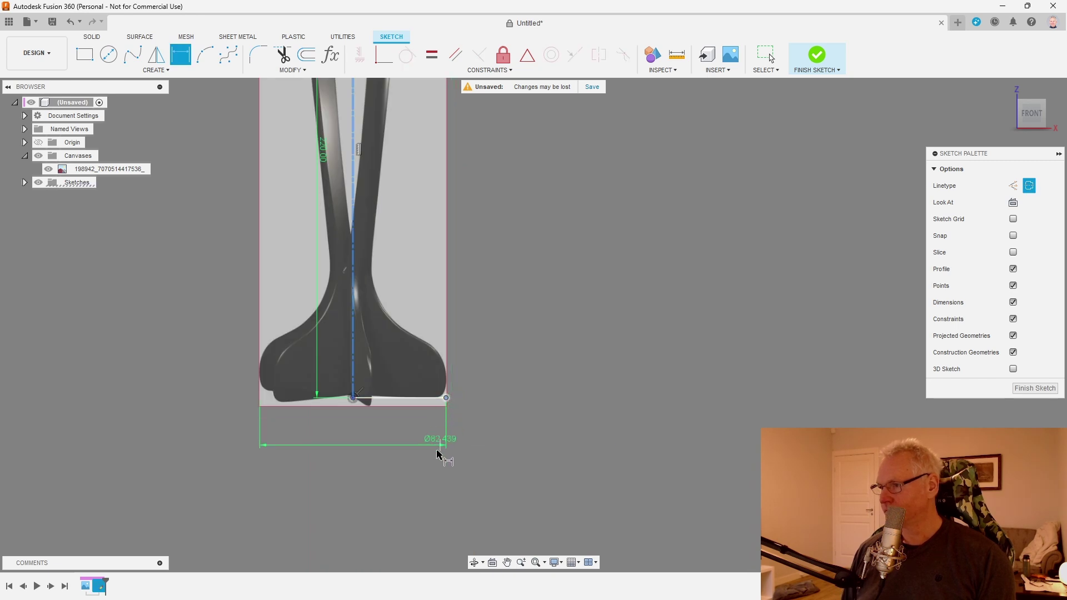
left_click(422, 475)
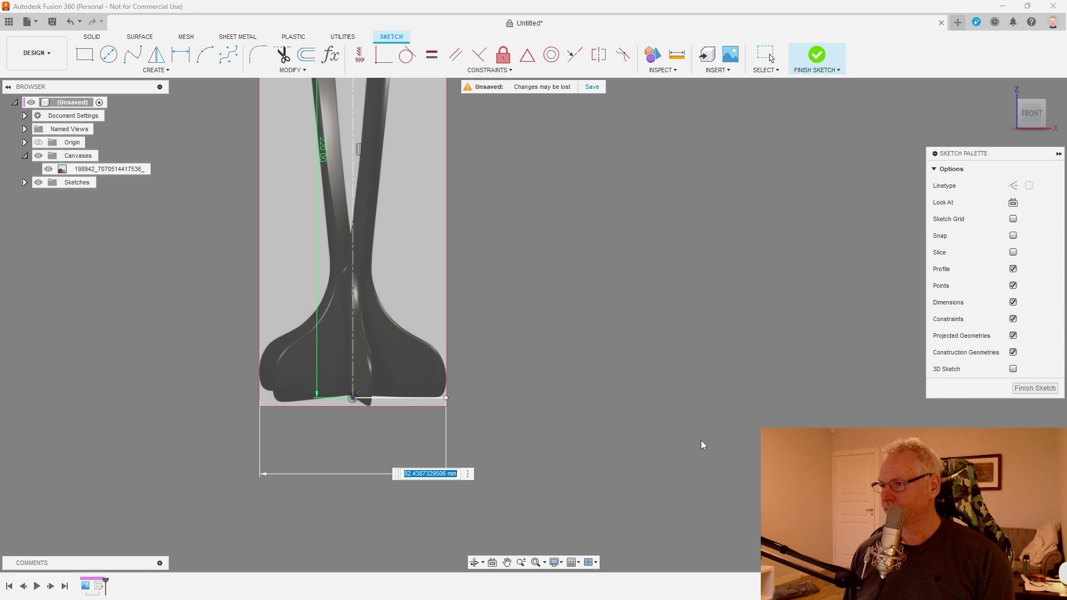
type("8")
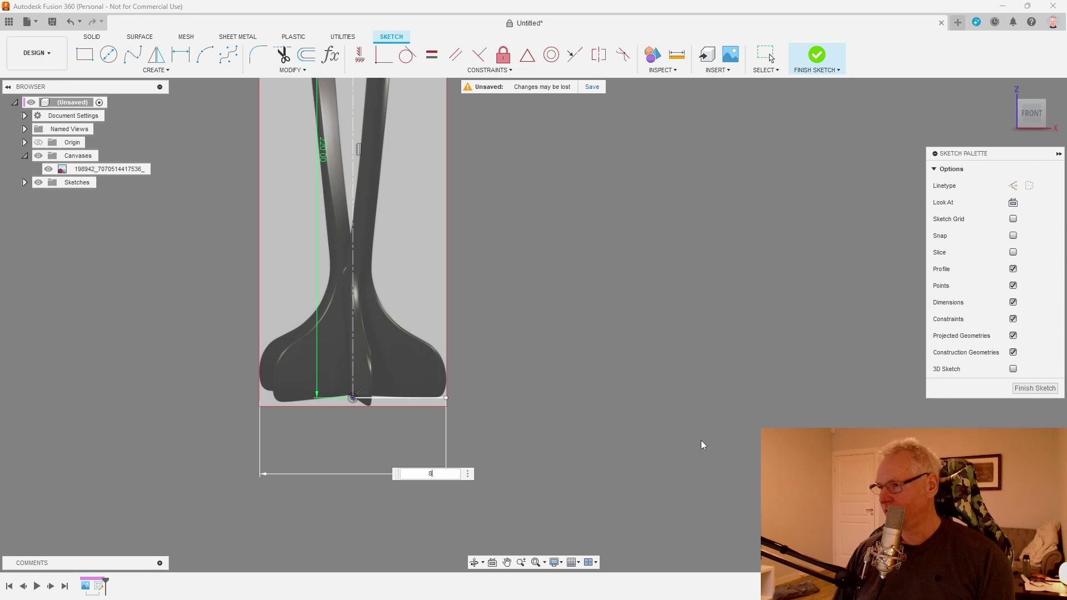
type("0")
key("Return")
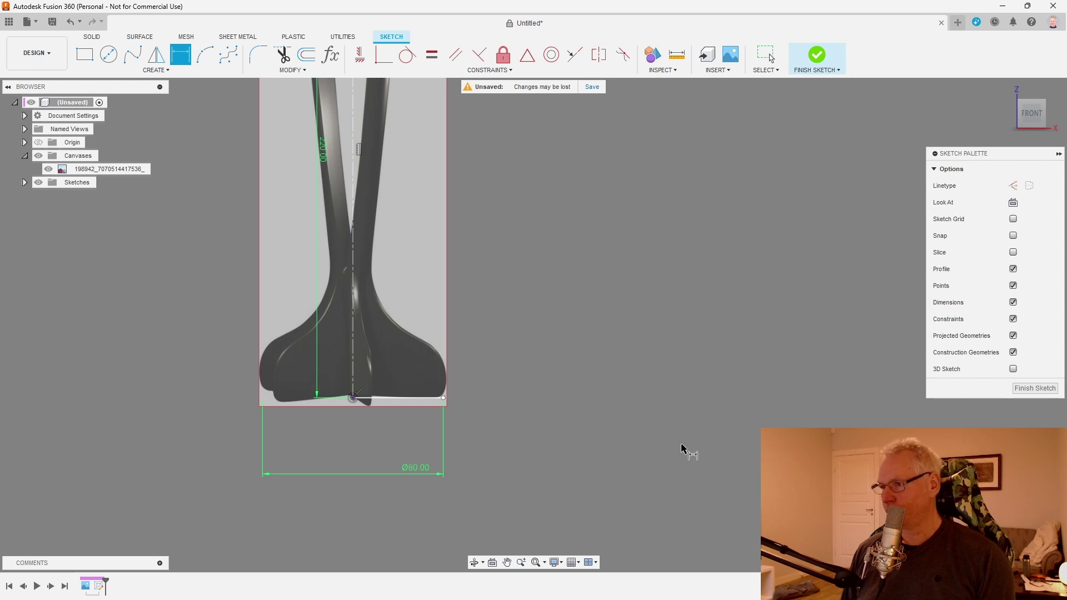
Draw a three-point arc from the base line's outer end up along the blade's rounded outer edge, spanning about 24 mm.
scroll(635, 458, "down", 2)
left_click(202, 57)
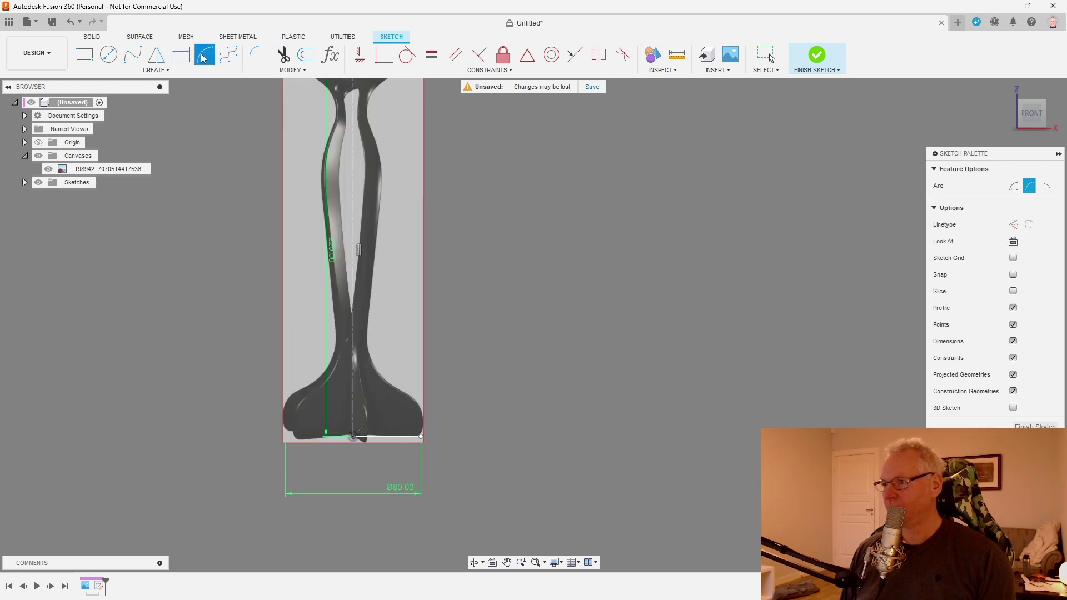
scroll(431, 374, "up", 5)
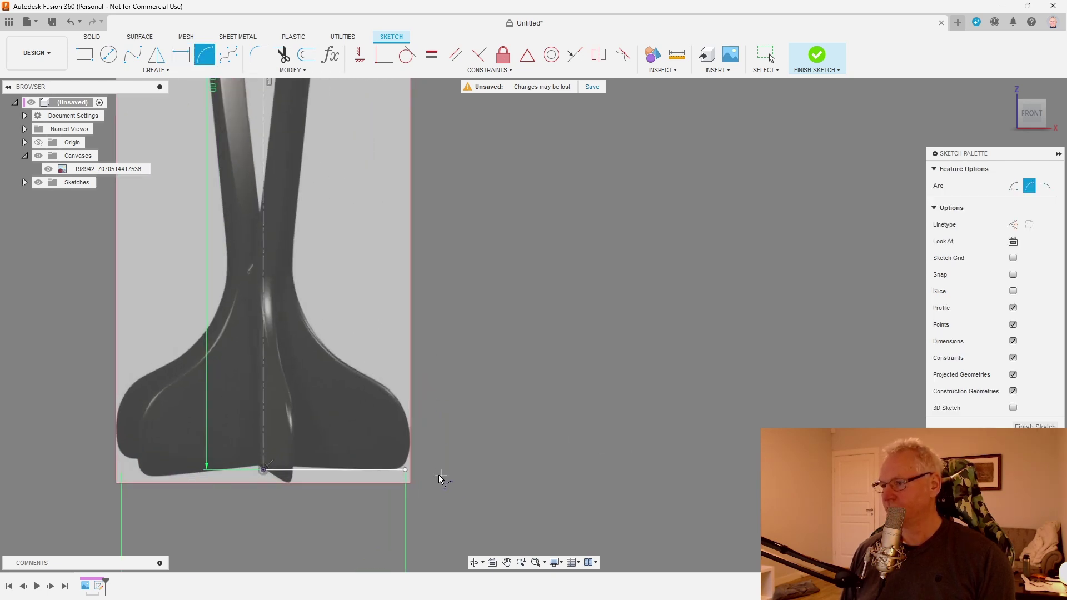
left_click(406, 470)
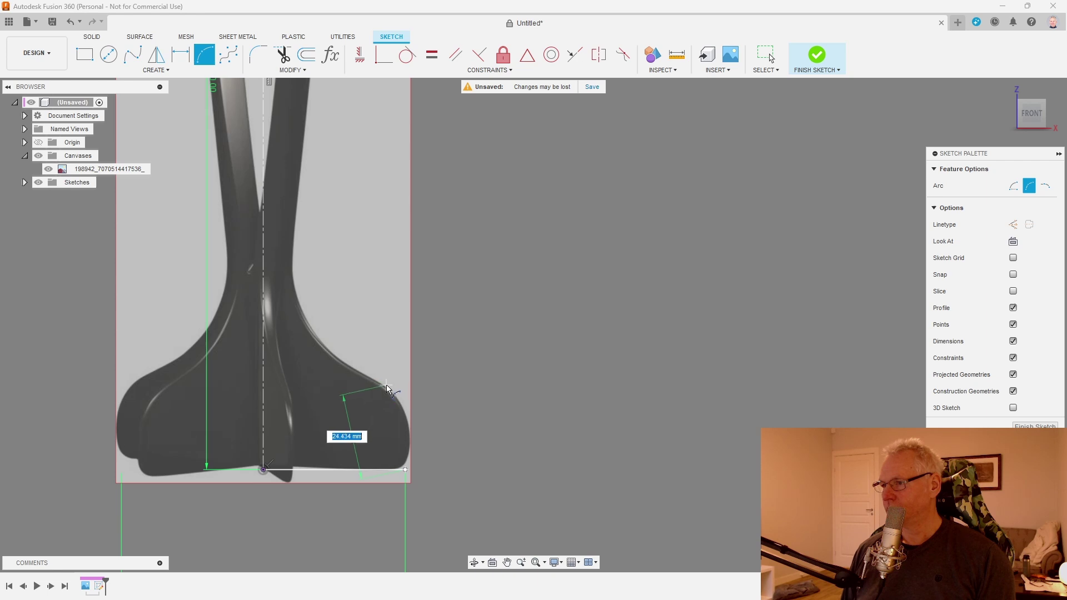
left_click(388, 387)
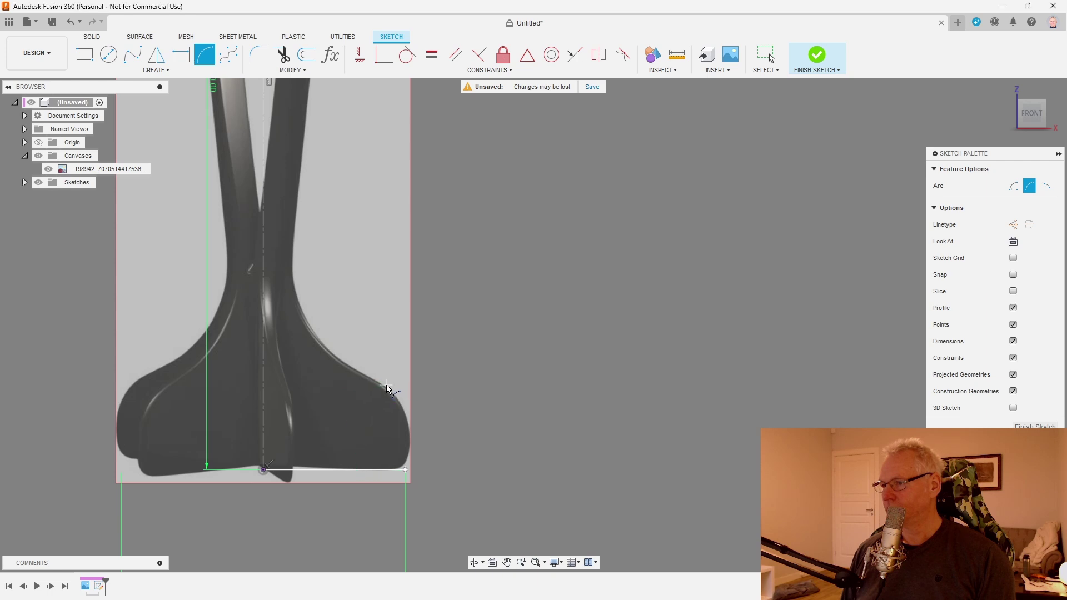
left_click(408, 417)
Dimension the blade's outer arc with a radius of 22 mm.
scroll(445, 431, "up", 2)
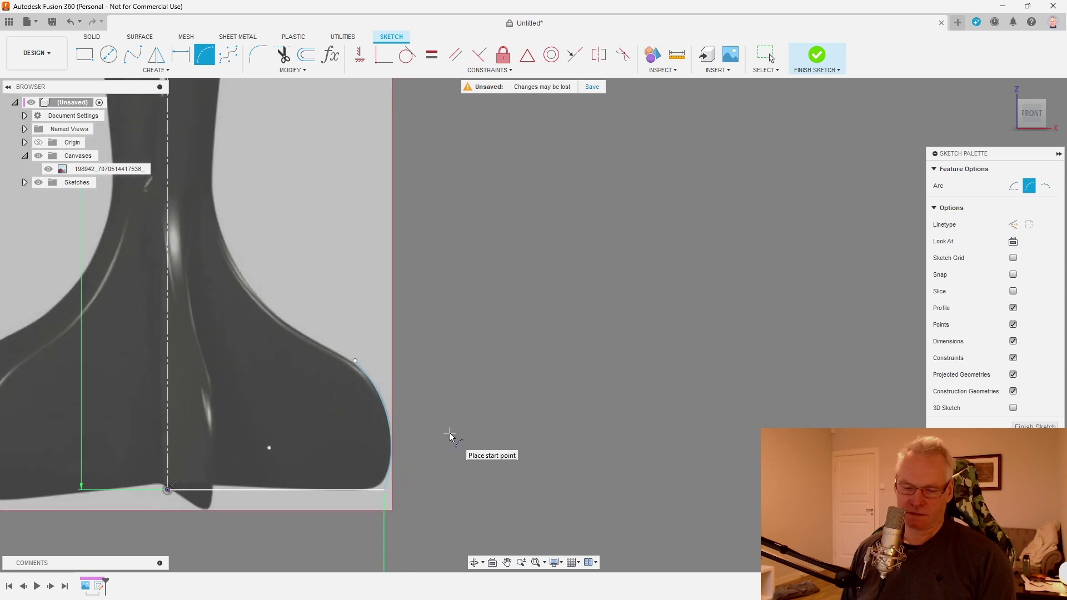
key("d")
left_click(388, 412)
left_click(457, 394)
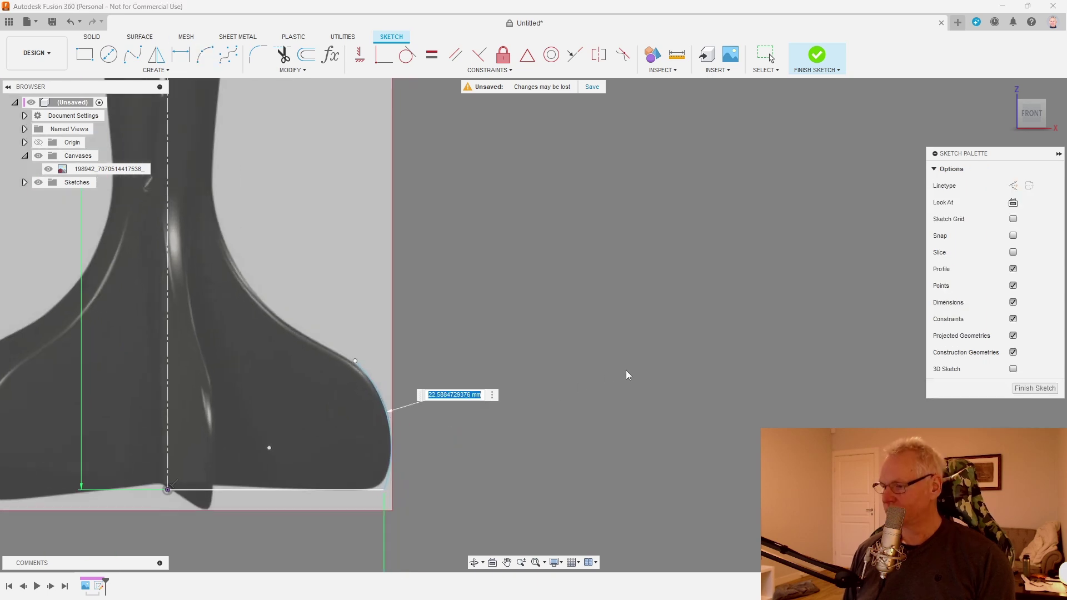
type("22")
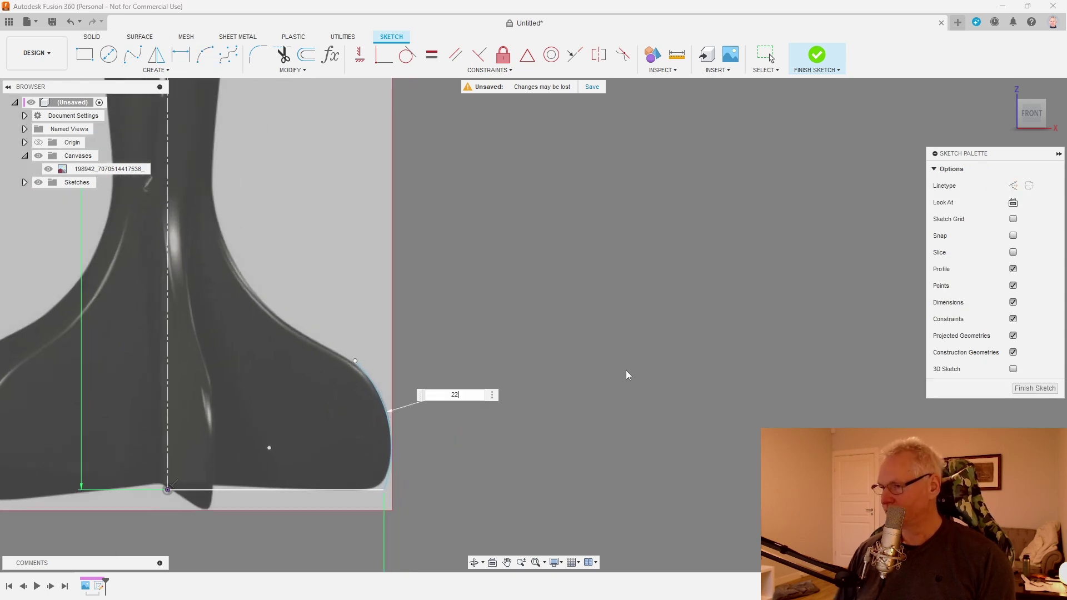
key("Return")
Draw a three-point arc from the outer arc's upper end along the concave blade edge to the shank, spanning about 42 mm.
scroll(644, 361, "down", 5)
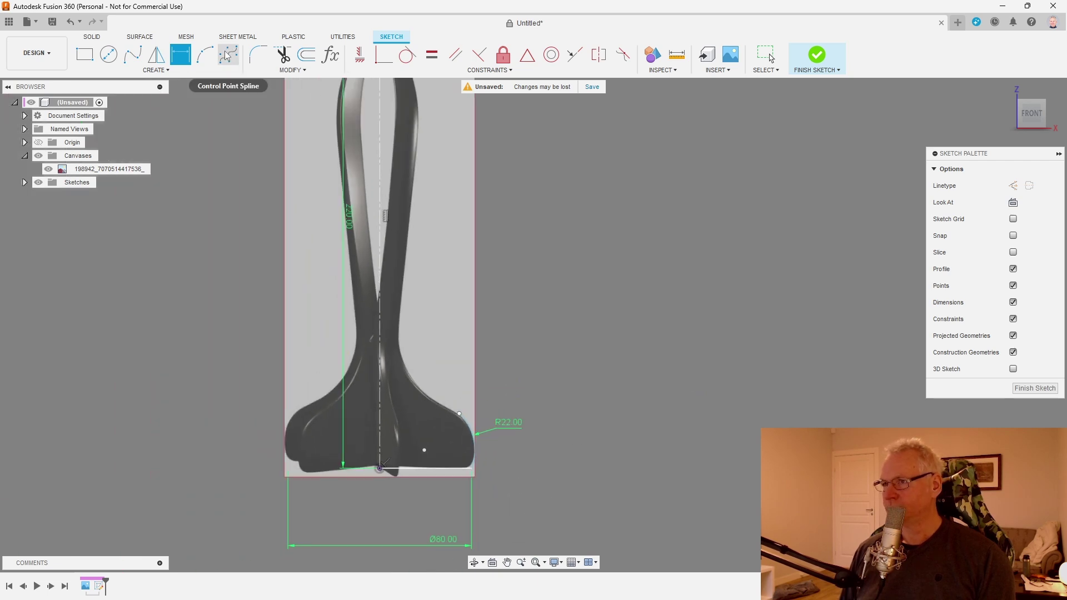
left_click(205, 54)
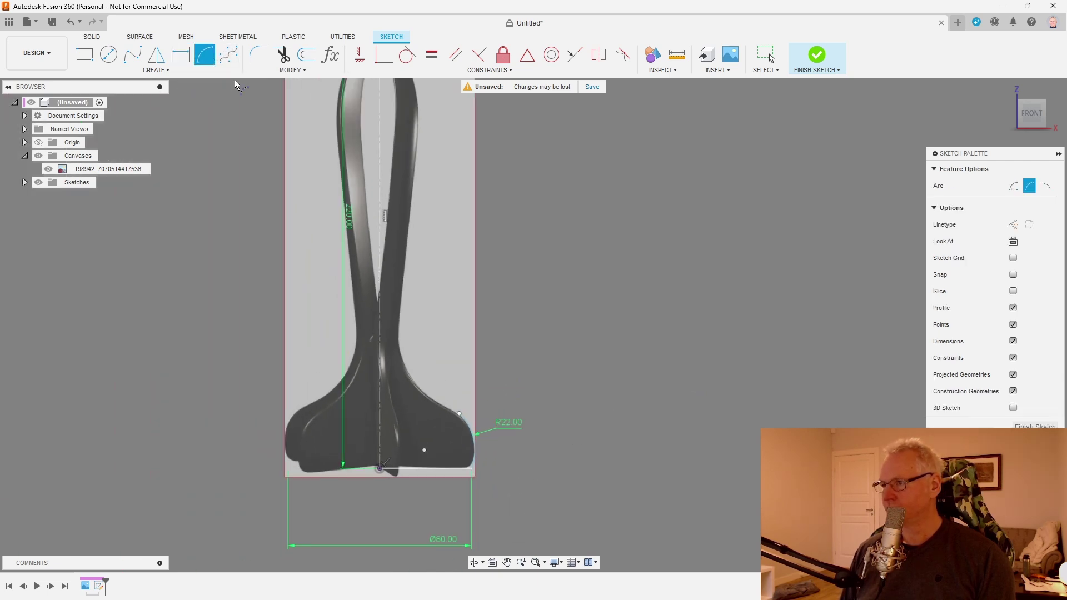
left_click(459, 414)
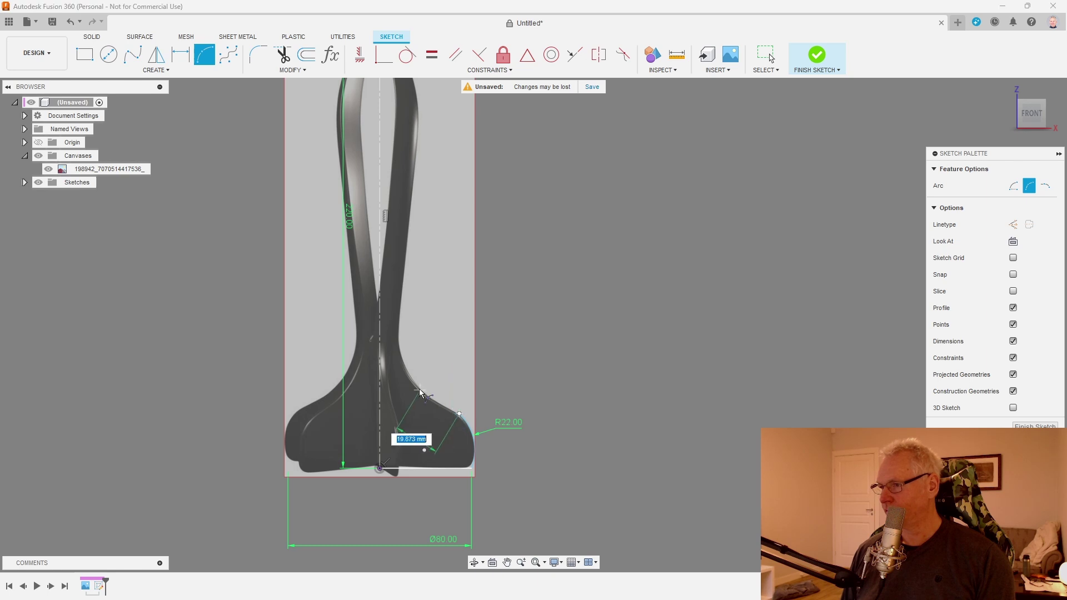
left_click(400, 337)
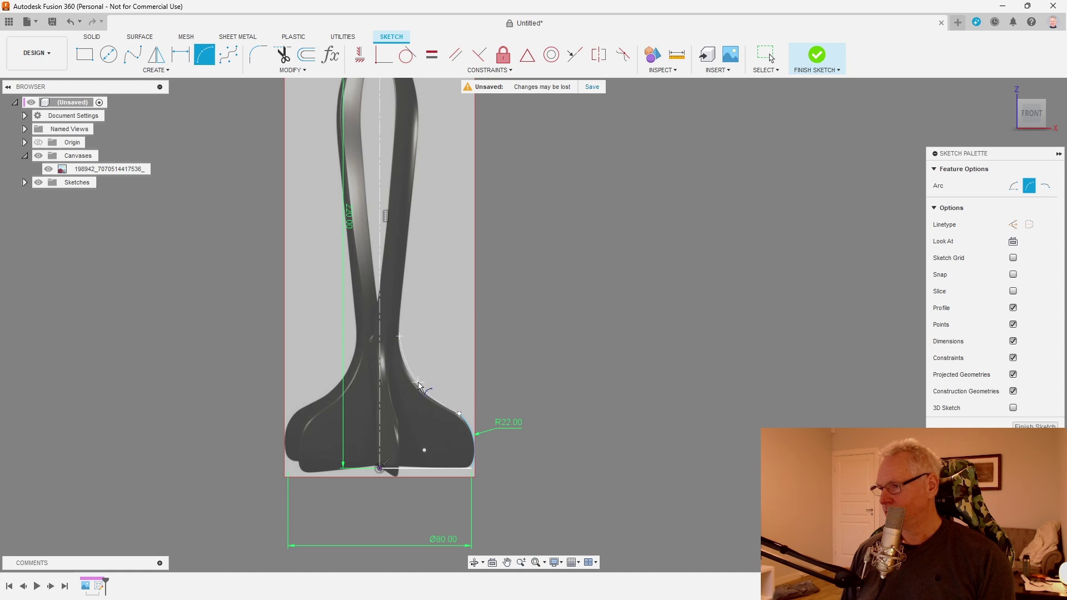
left_click(417, 388)
Make the blade's outer arc and the concave arc tangent to each other.
scroll(528, 424, "up", 5)
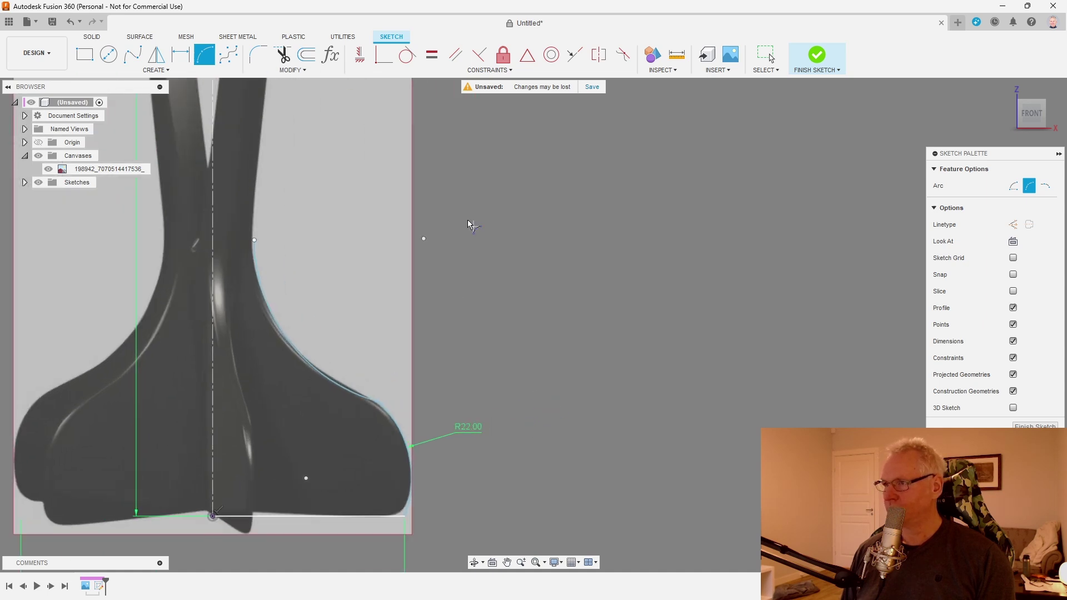
left_click(409, 56)
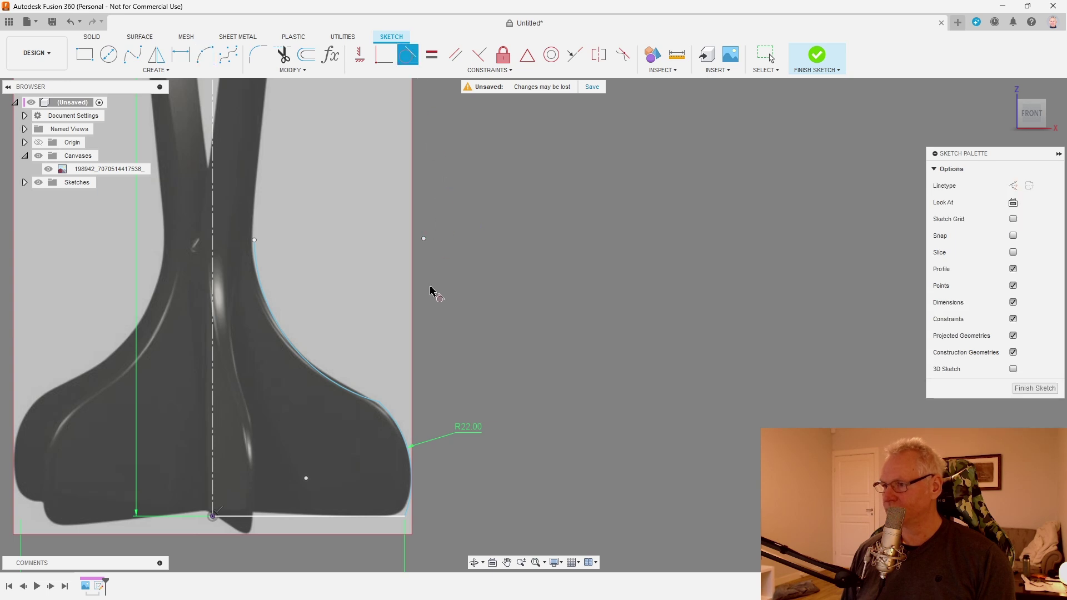
left_click(390, 405)
left_click(367, 400)
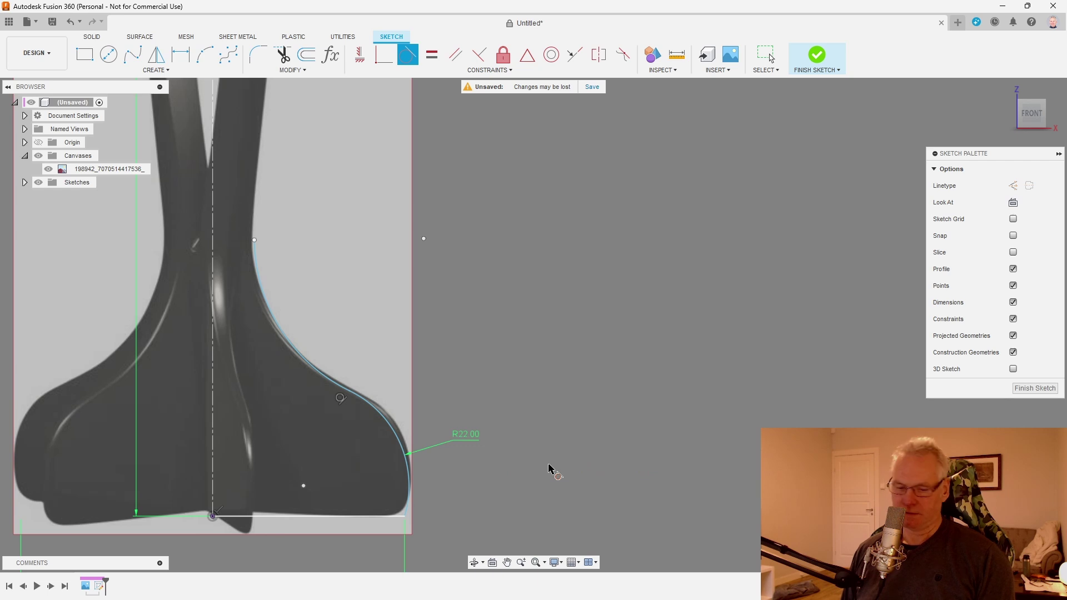
Add a radius dimension to the concave arc between the blade and the shank.
key("d")
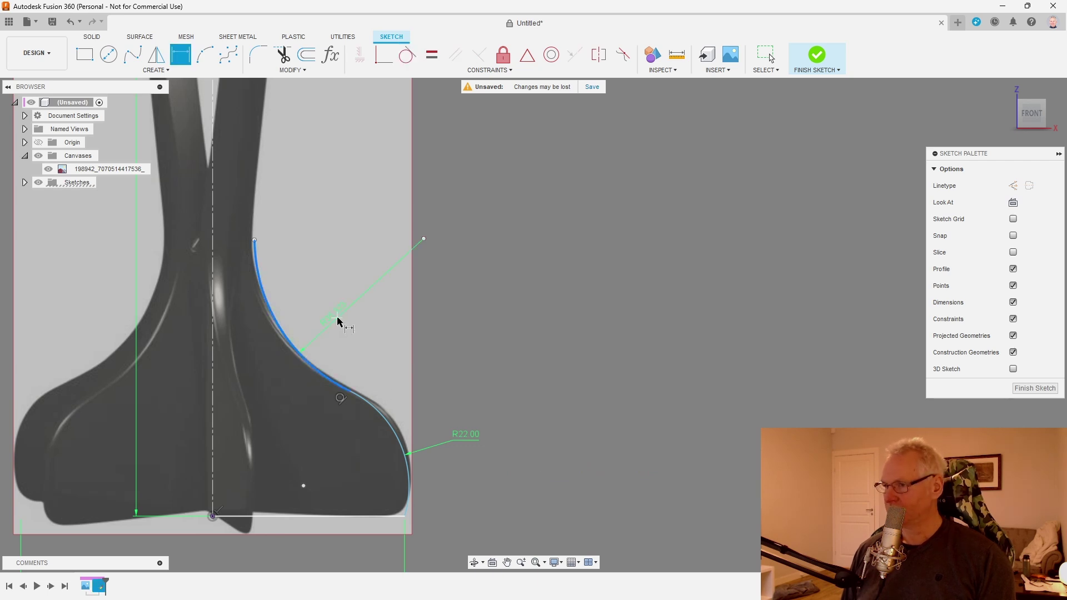
left_click(345, 315)
type("45")
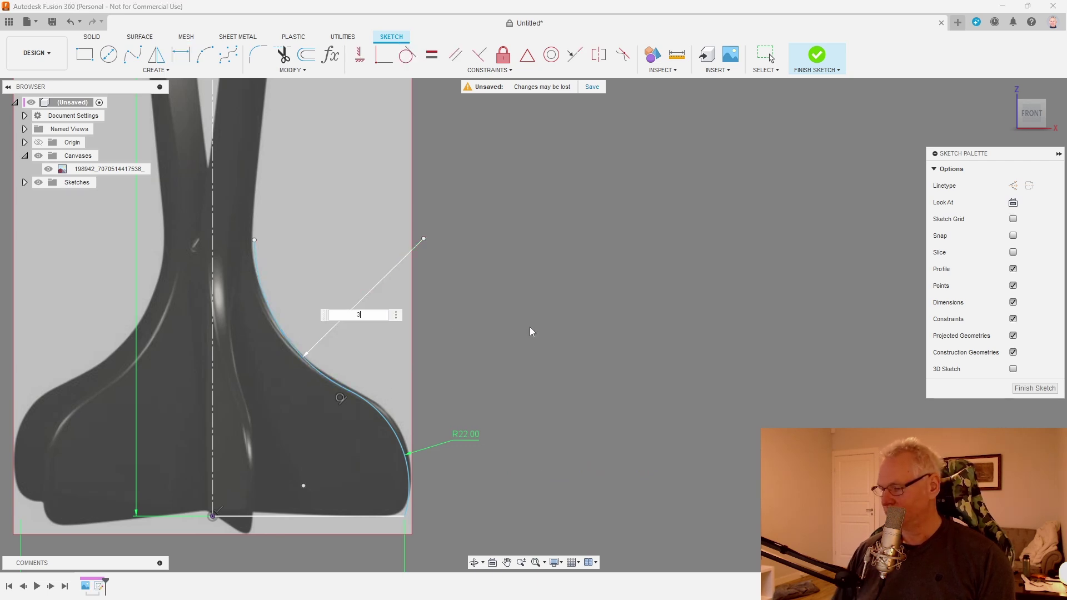
key("Return")
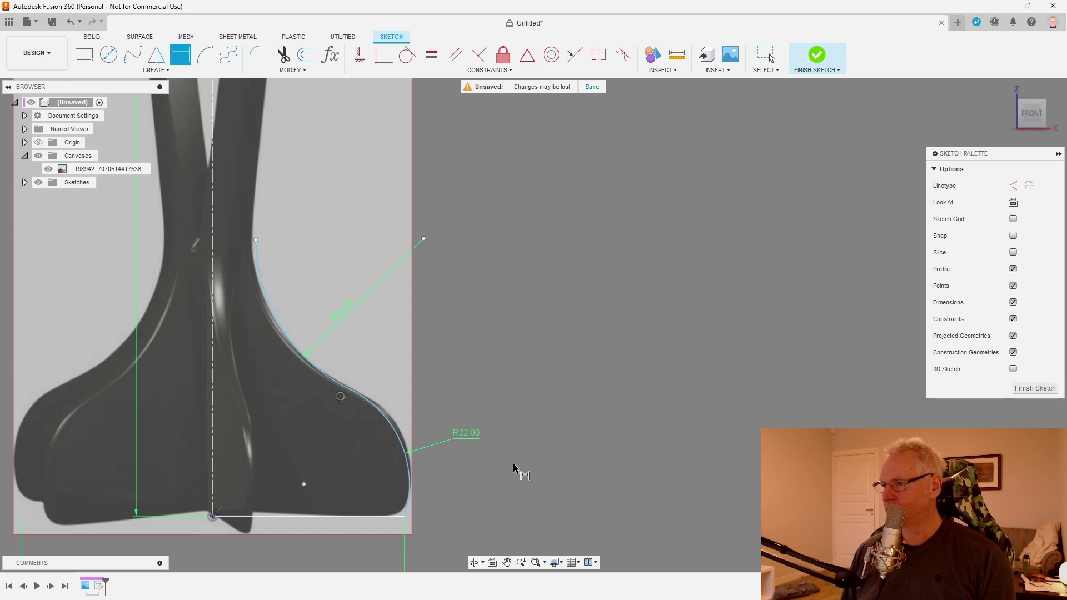
Set the radius of the blade's outer arc to 21 mm.
left_click(466, 439)
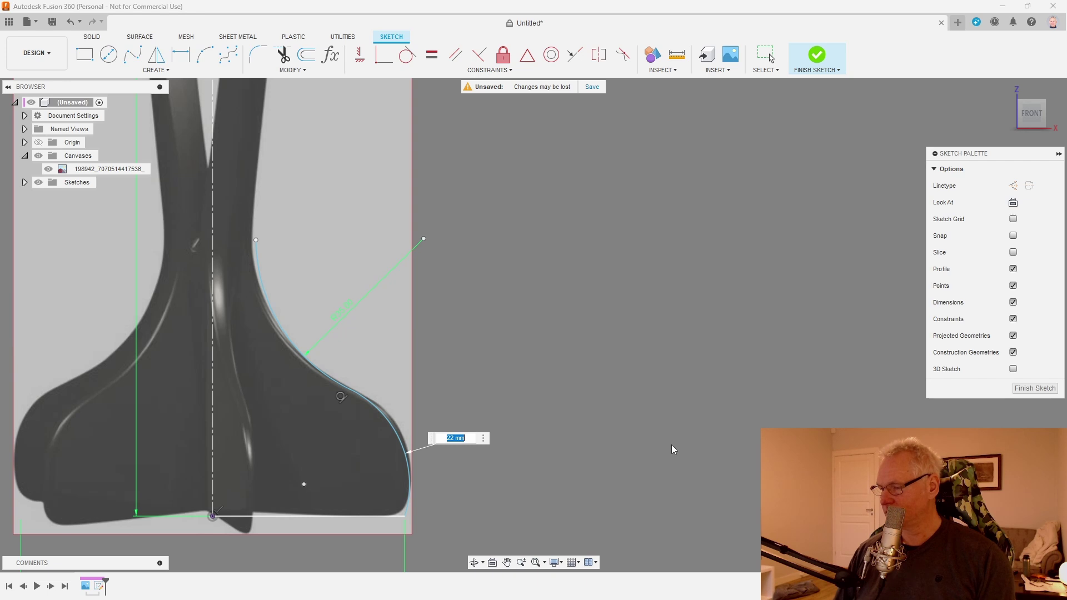
type("21")
key("Return")
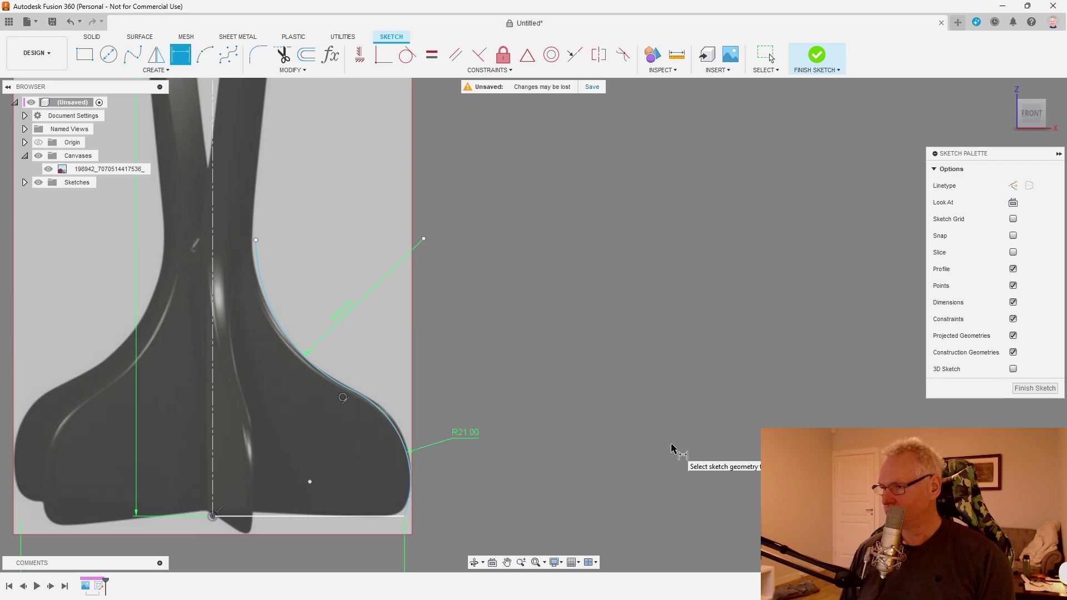
Set the radius of the blade's outer arc to 20 mm.
left_click(466, 436)
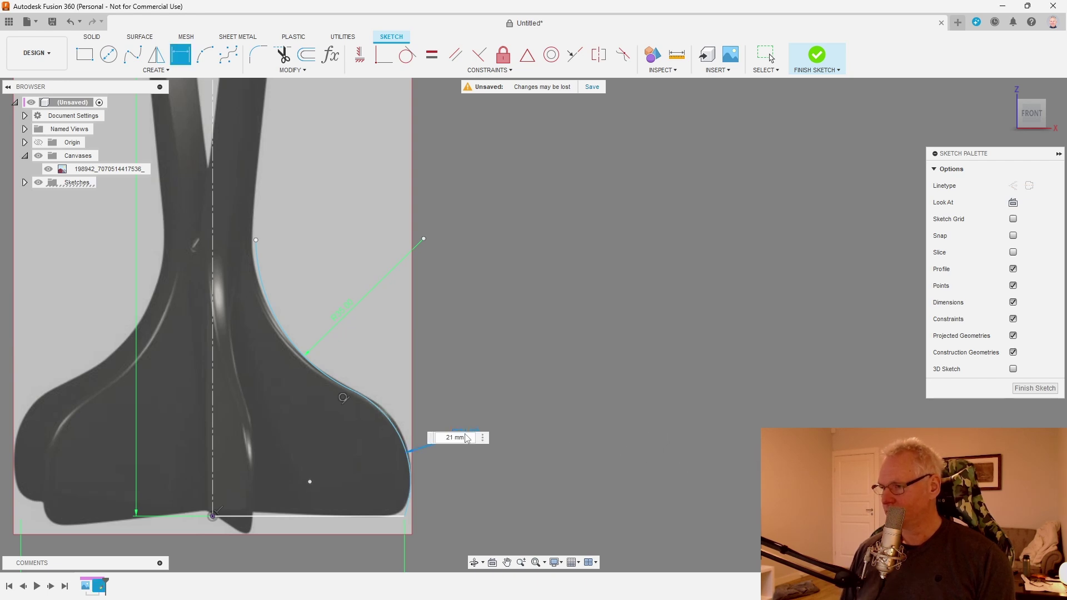
type("20")
key("Return")
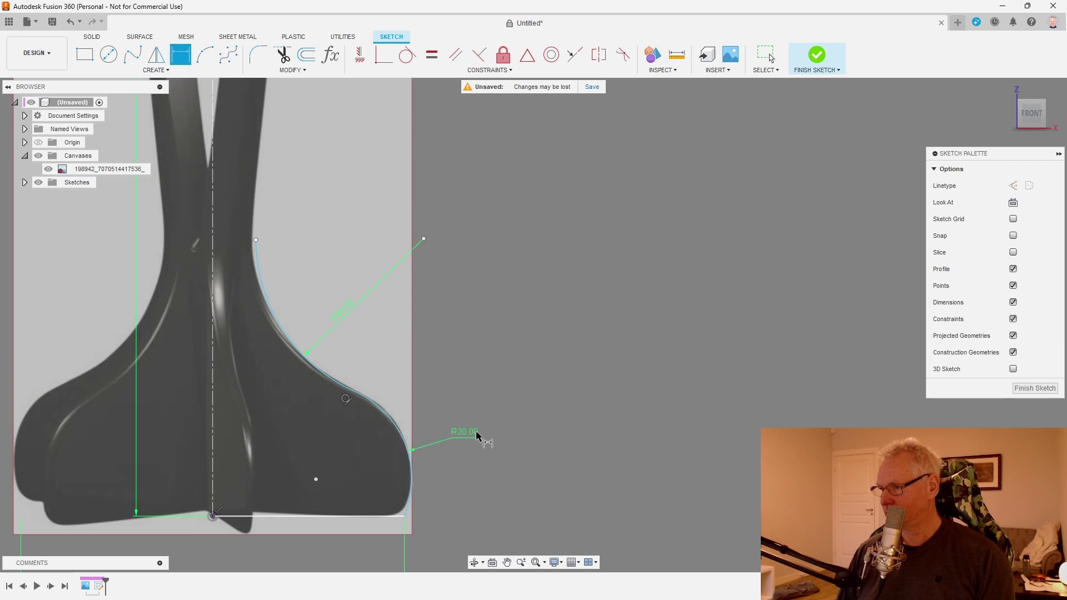
Draw a three-point arc from the outer end of the head's rim line down to the head's underside.
scroll(506, 480, "down", 2)
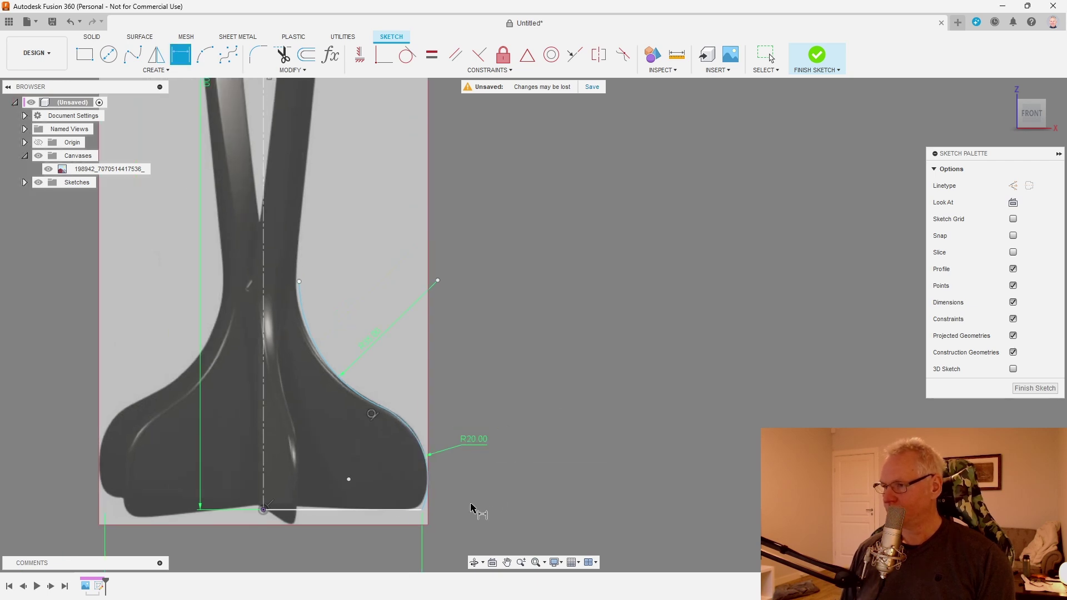
scroll(500, 505, "down", 2)
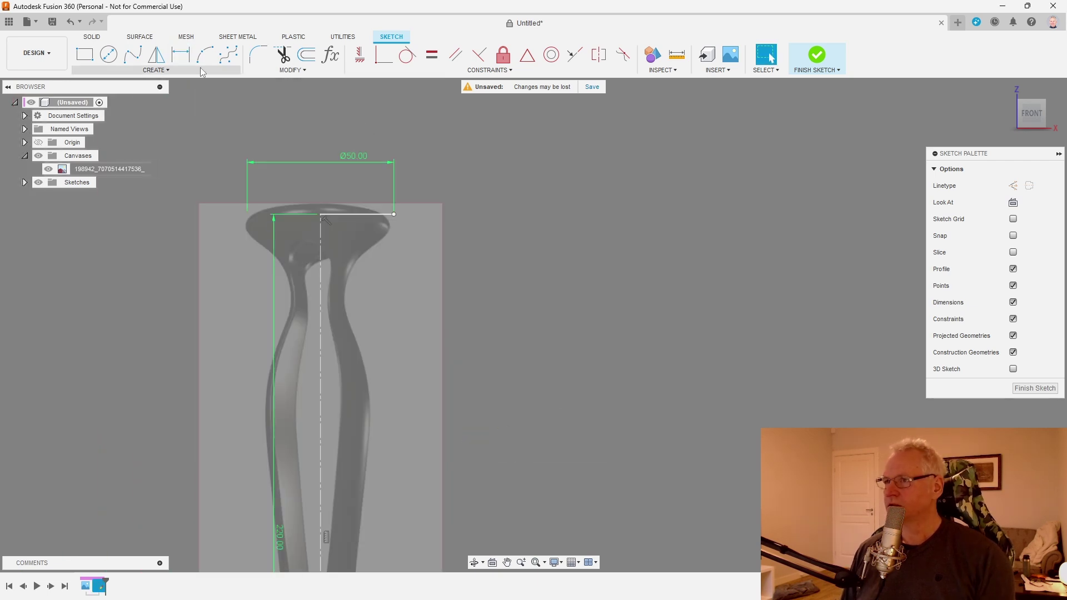
left_click(205, 54)
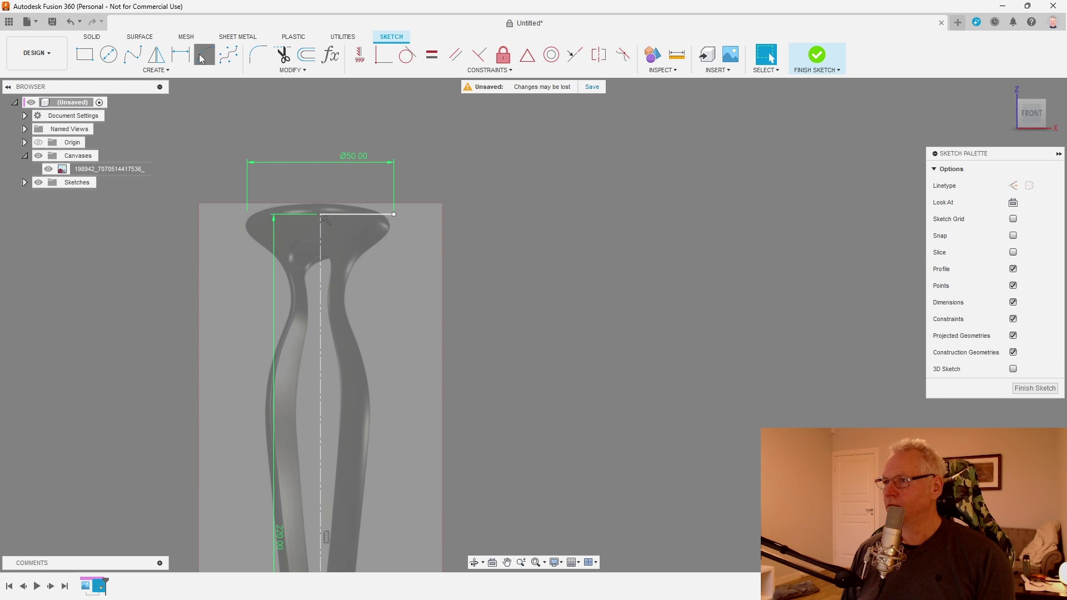
left_click(393, 214)
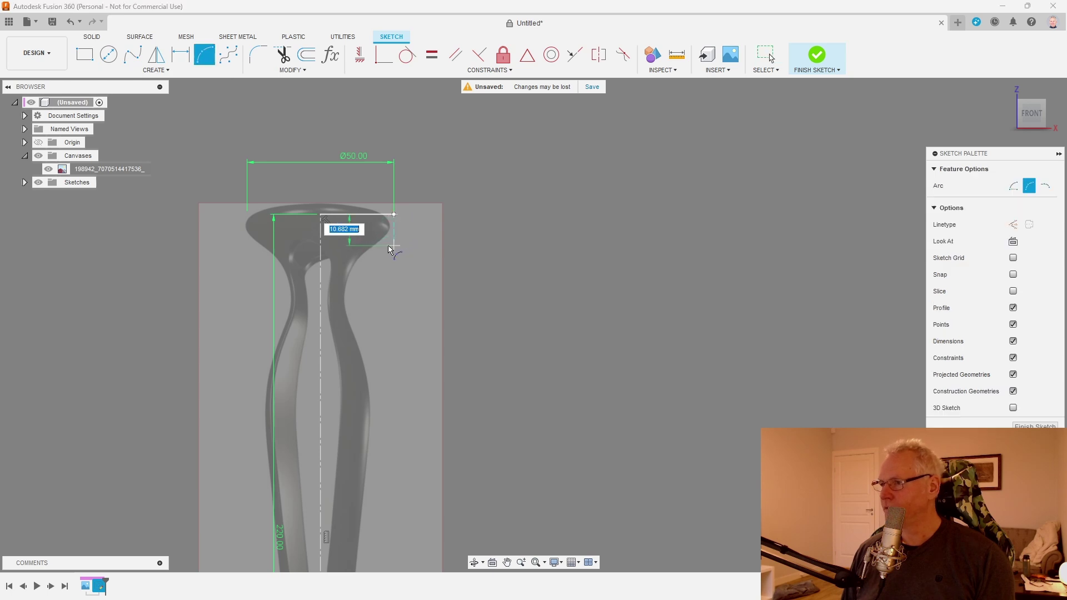
left_click(376, 247)
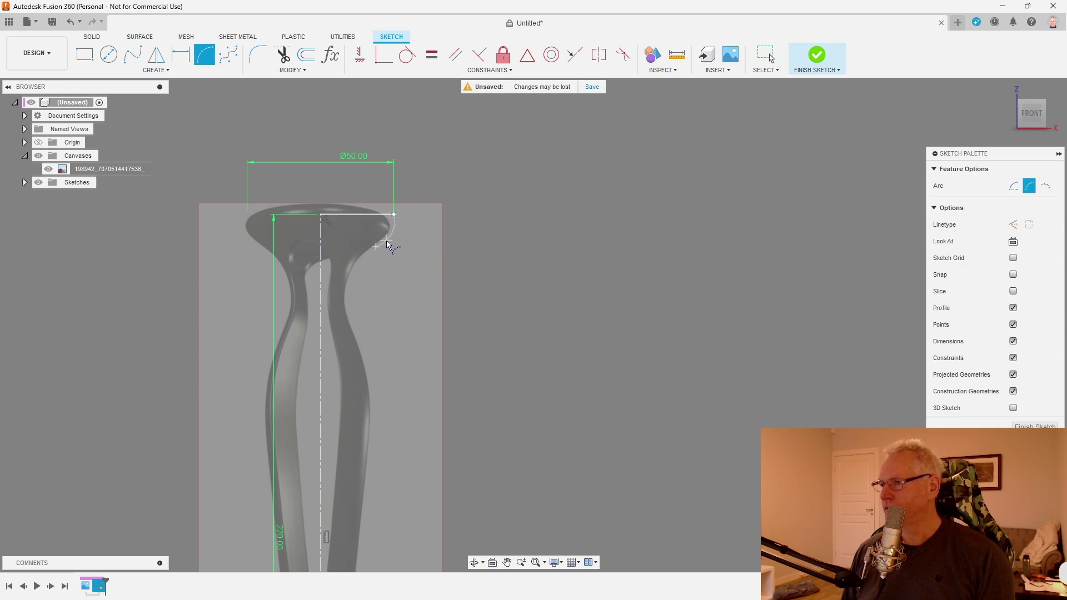
scroll(384, 239, "up", 2)
key("Escape")
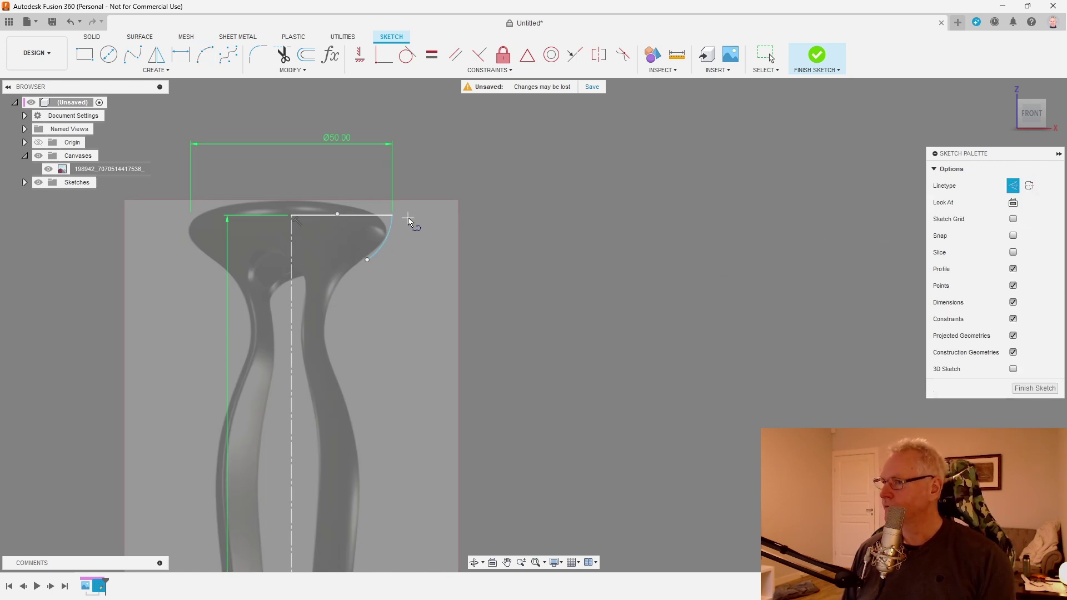
Draw a vertical construction line about 29 mm long upward from the rim line's outer end and make the head arc tangent to it.
left_click(393, 215)
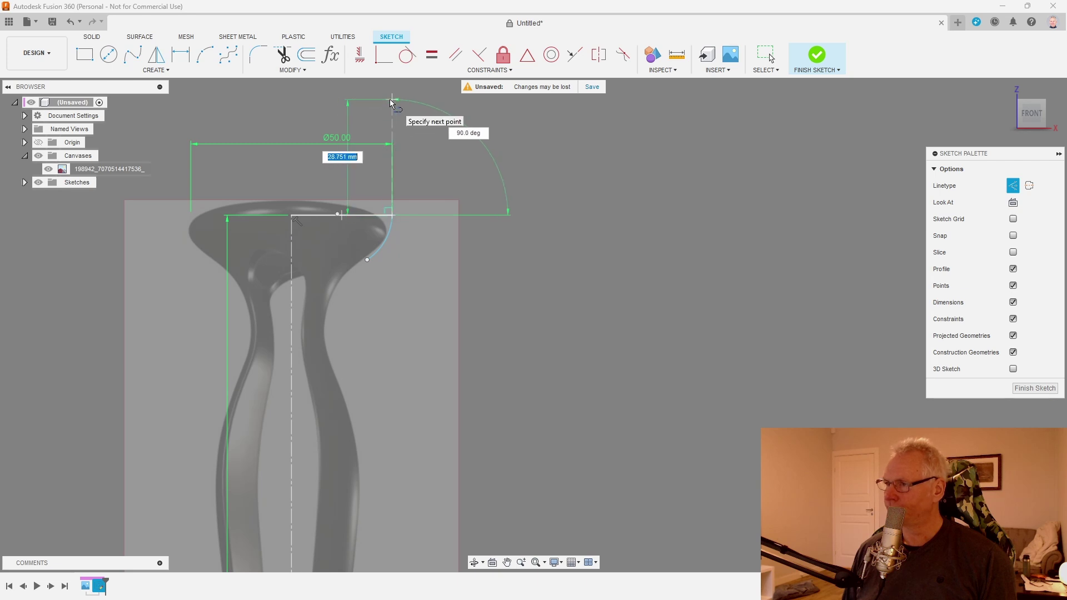
left_click(393, 100)
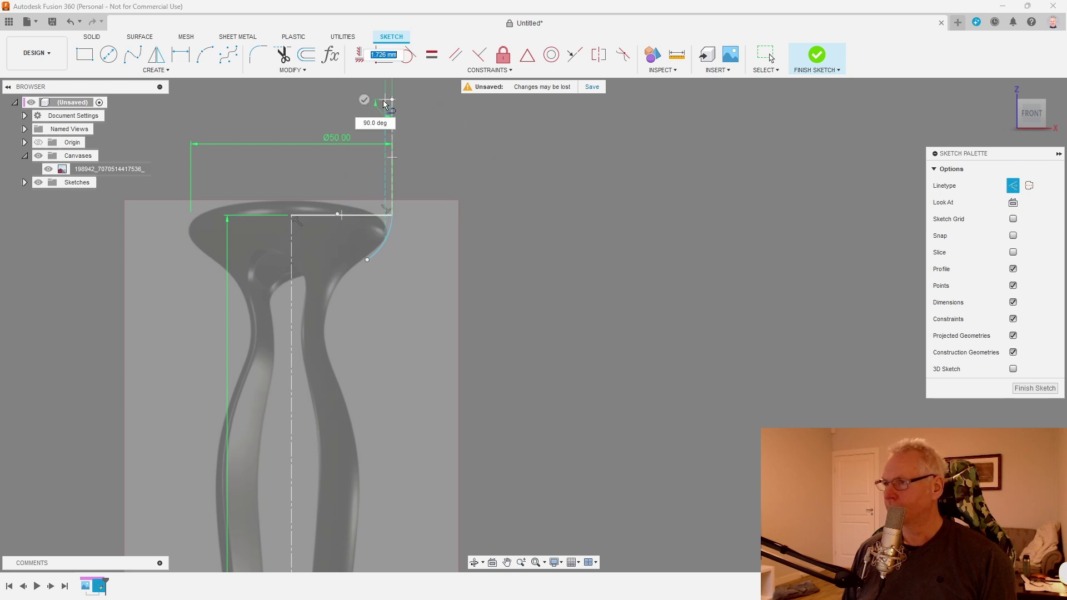
key("Escape")
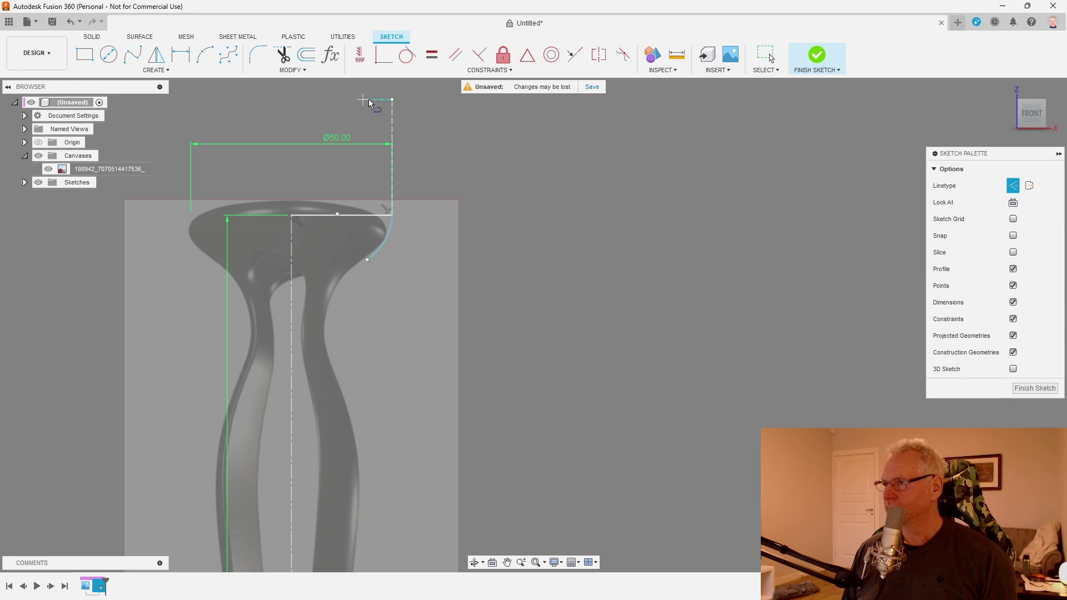
left_click(391, 229)
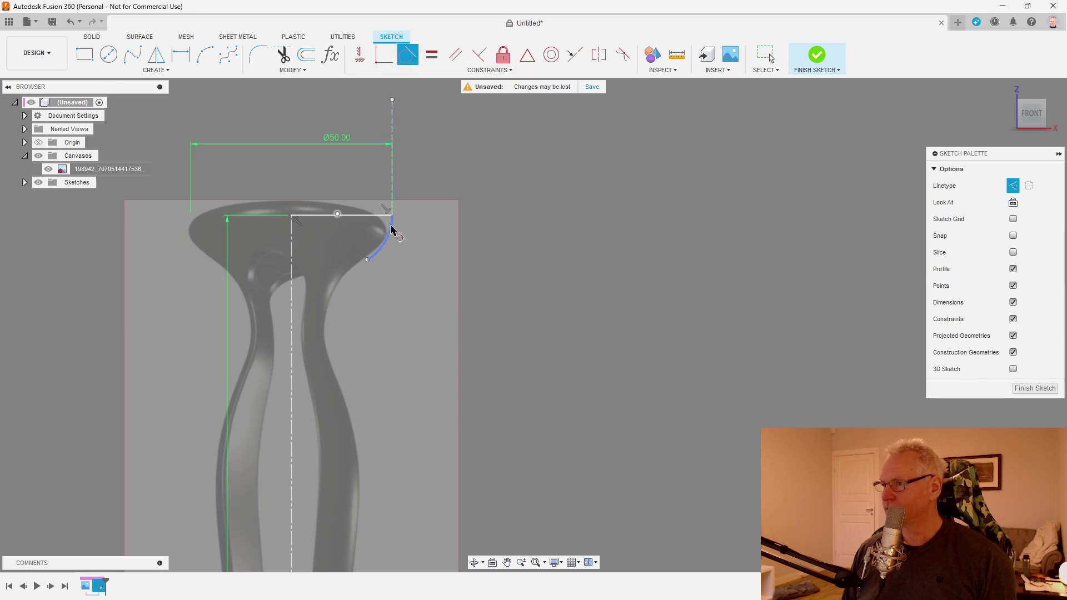
left_click(393, 195)
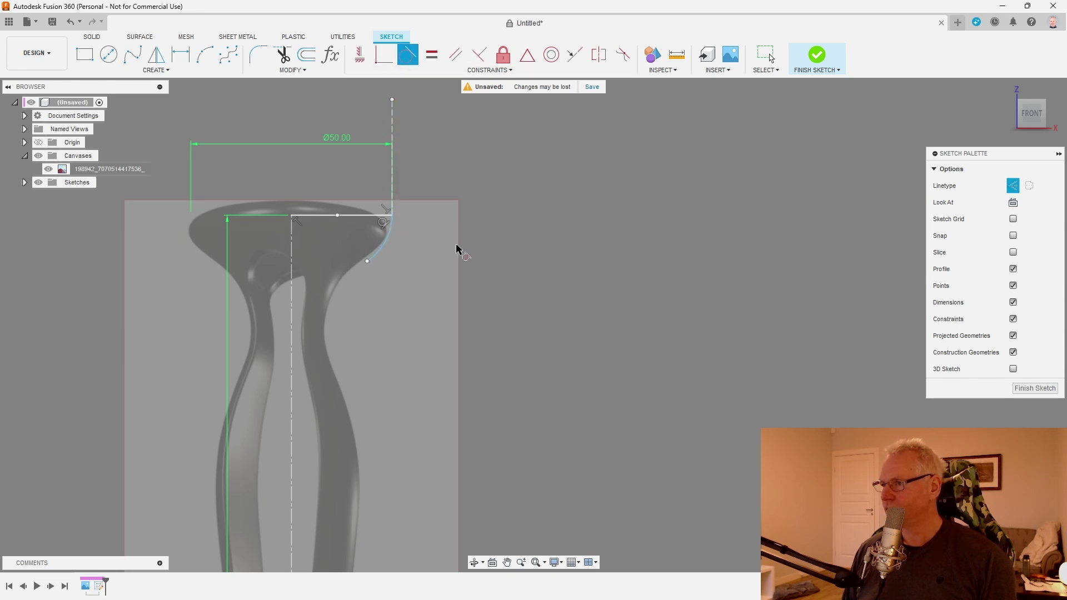
Dimension the head arc's radius at 10 mm.
scroll(444, 257, "up", 4)
key("d")
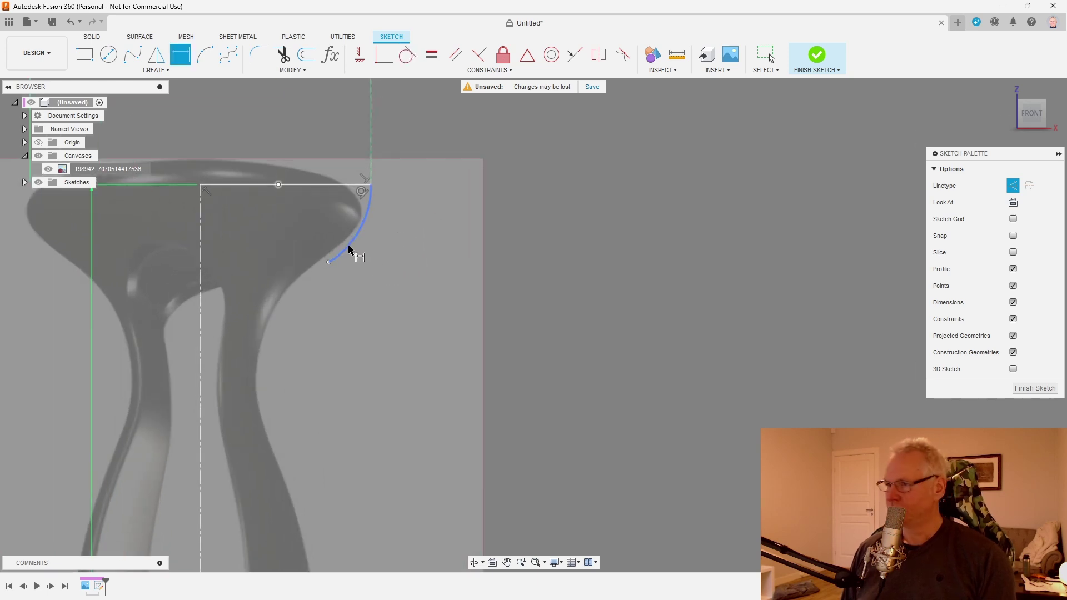
left_click(356, 243)
left_click(413, 256)
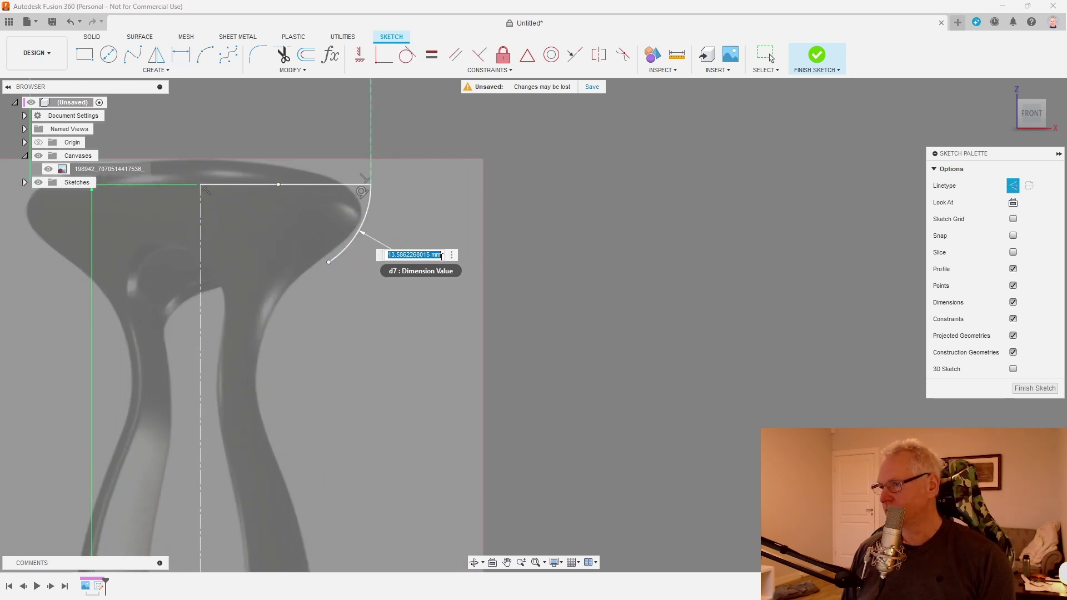
type("1")
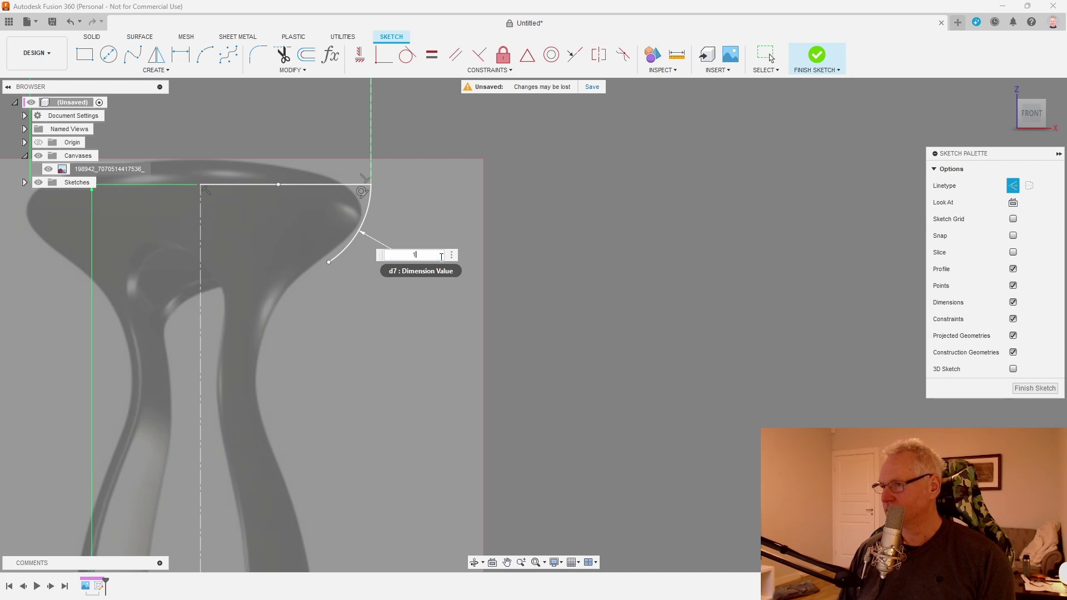
type("0")
key("Return")
Extend the head arc's lower end inward along the head's underside to follow the outline in the reference image.
scroll(364, 231, "up", 2)
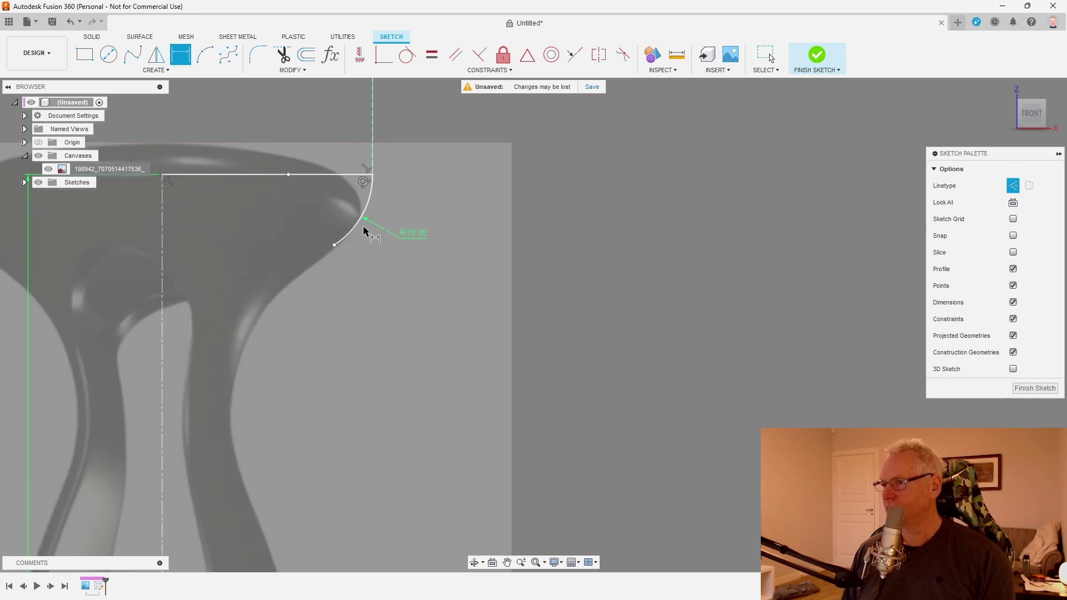
key("Escape")
left_click_drag(333, 247, 321, 259)
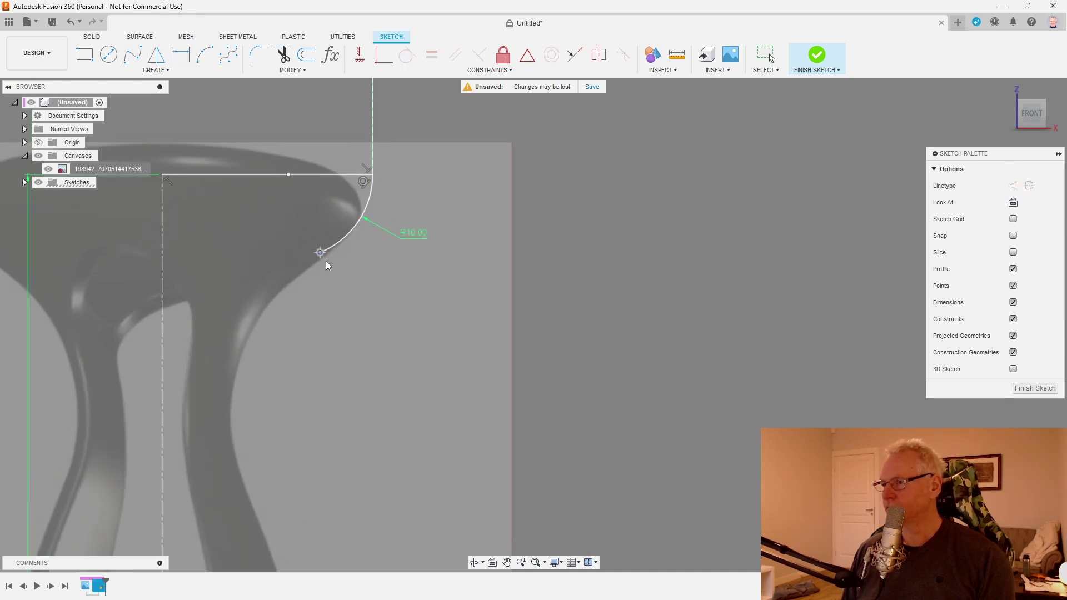
Draw a three-point arc with normal linetype from the head arc's lower end along the neck to the start of the handle's bulge.
scroll(364, 161, "down", 3)
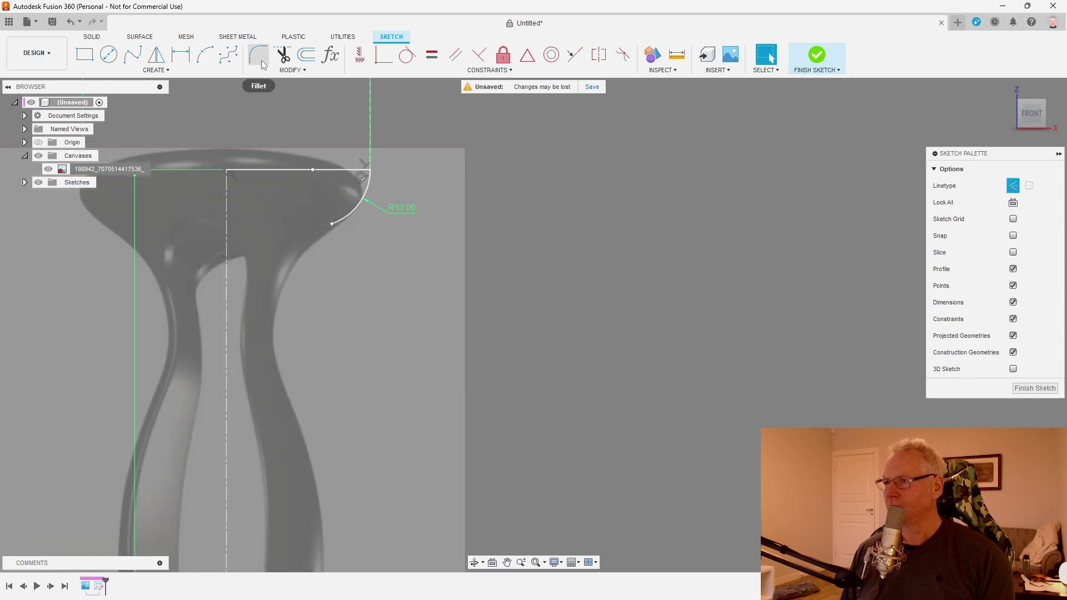
left_click(211, 59)
scroll(334, 134, "down", 3)
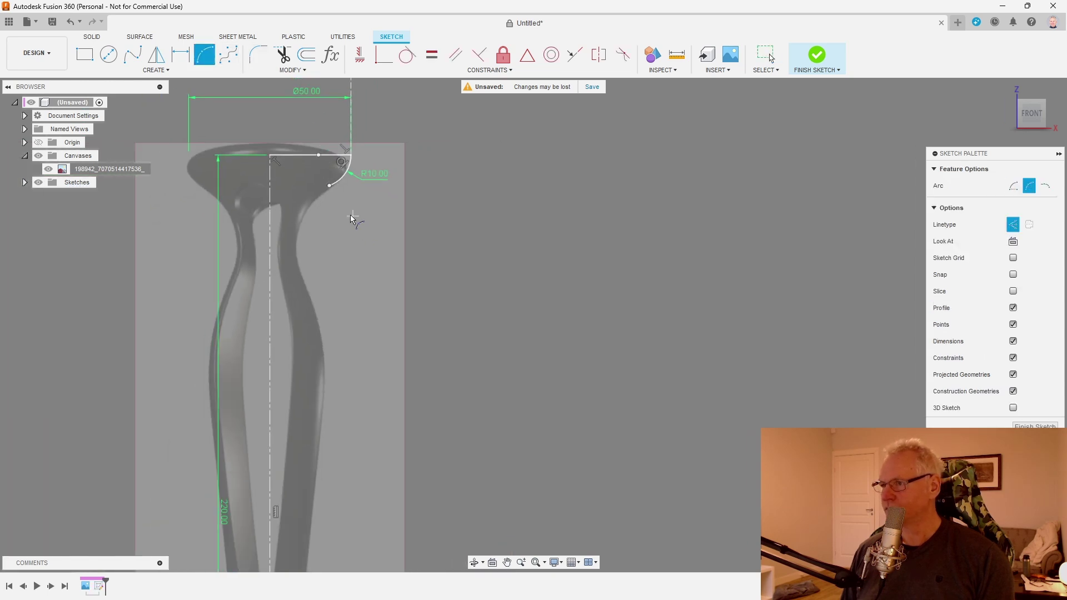
left_click(329, 186)
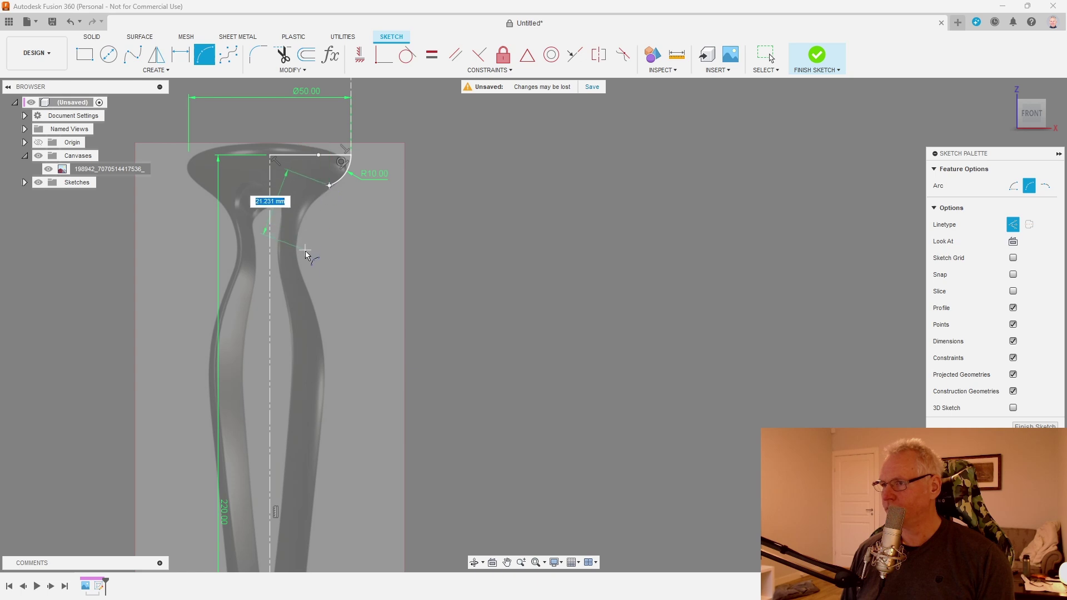
left_click(304, 282)
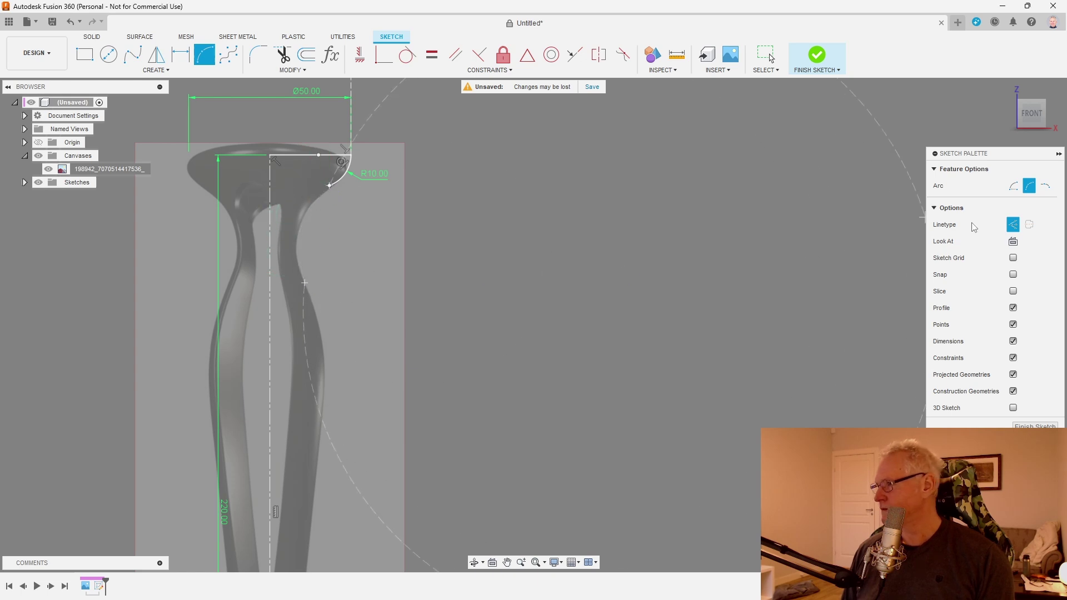
left_click(1012, 225)
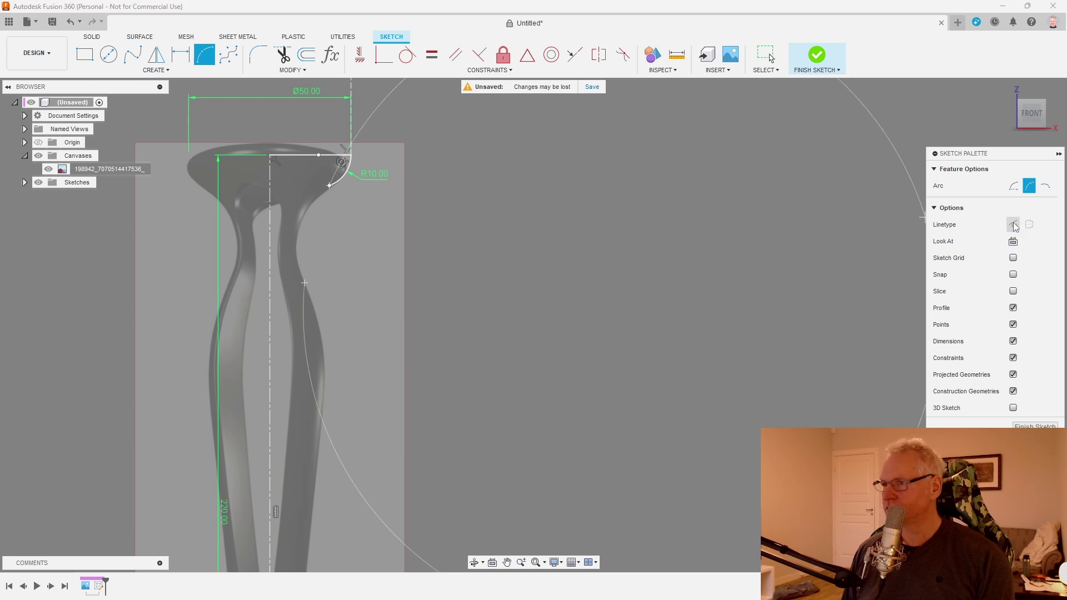
left_click(298, 230)
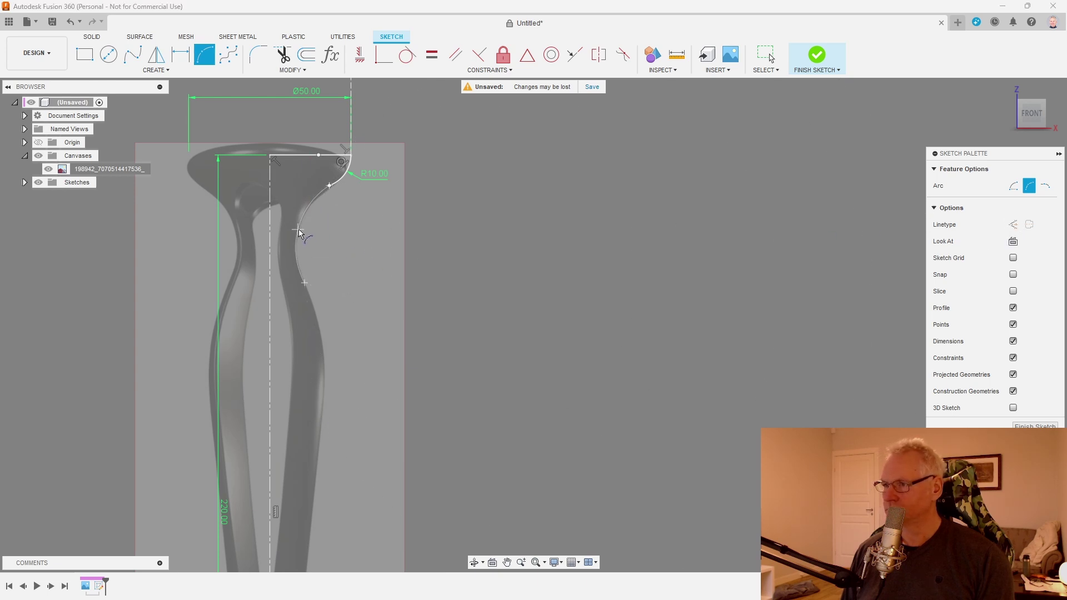
Make the neck arc tangent to the head arc and pull it outward toward the neck outline in the image.
left_click(408, 54)
scroll(355, 194, "up", 2)
scroll(356, 195, "up", 1)
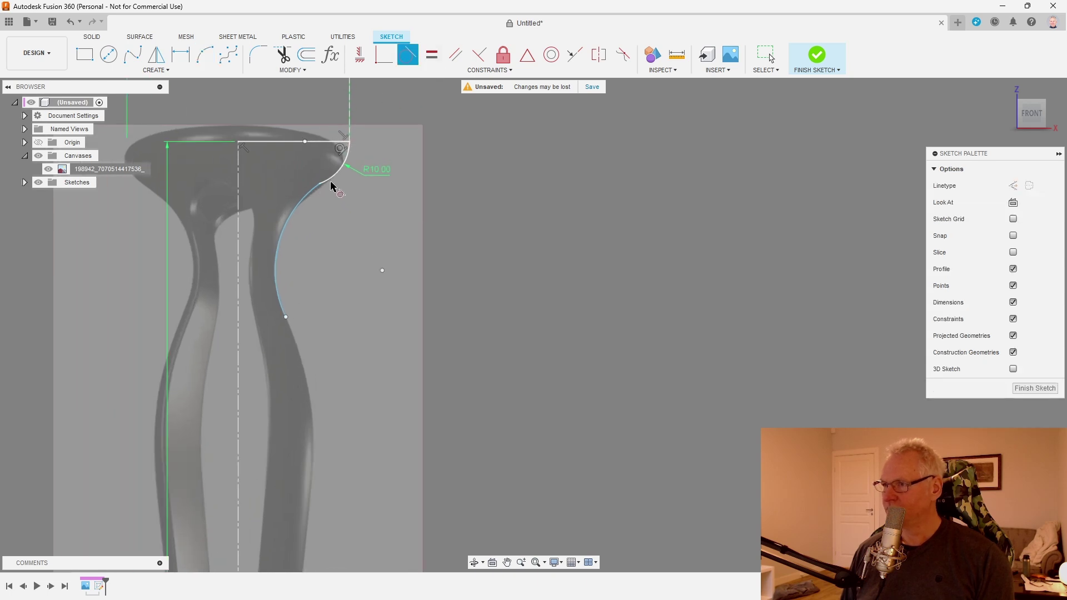
left_click(330, 185)
left_click(309, 194)
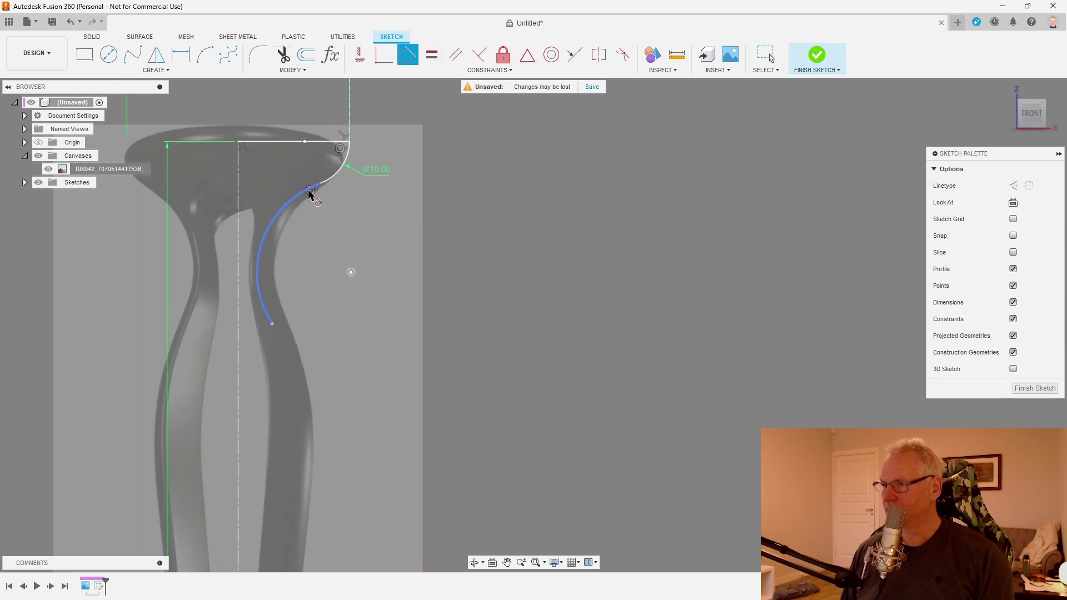
key("Escape")
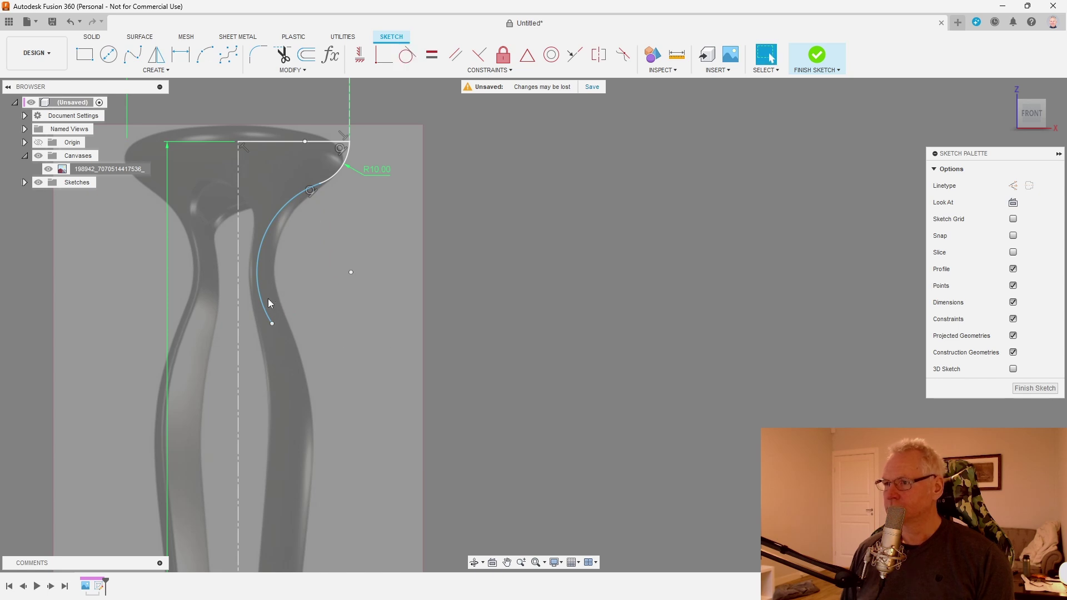
left_click_drag(259, 301, 279, 321)
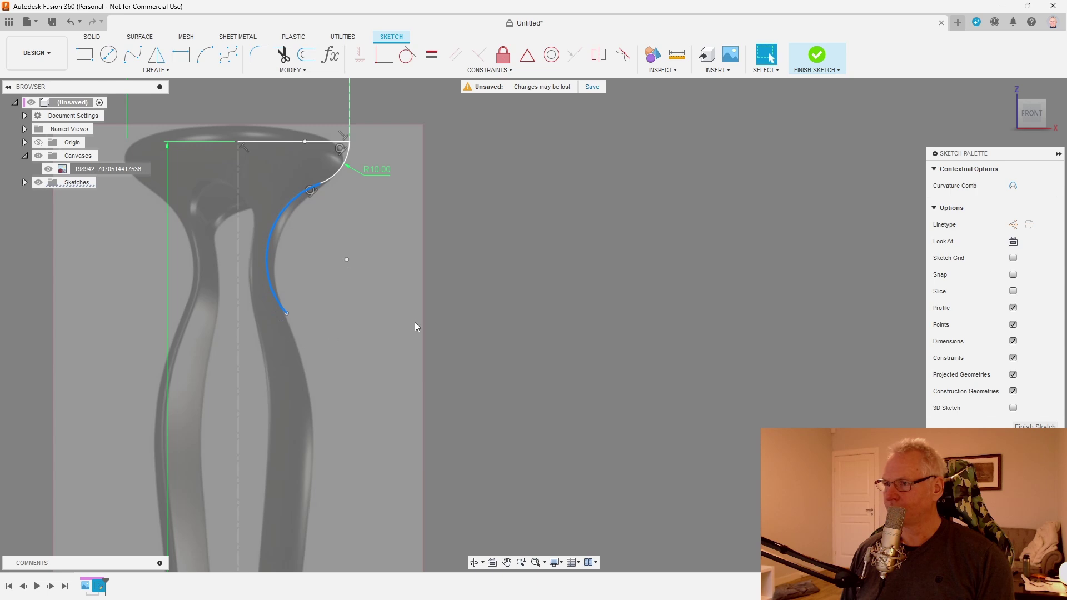
left_click(475, 315)
Dimension the neck arc's radius at 20 mm and shift the arc outward onto the neck outline.
key("d")
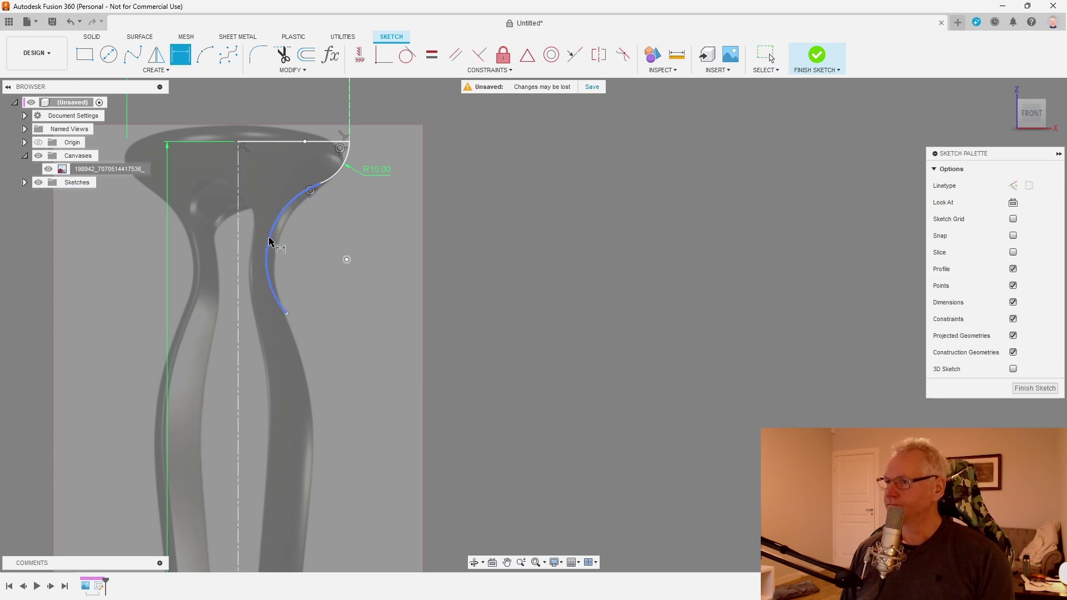
left_click(268, 242)
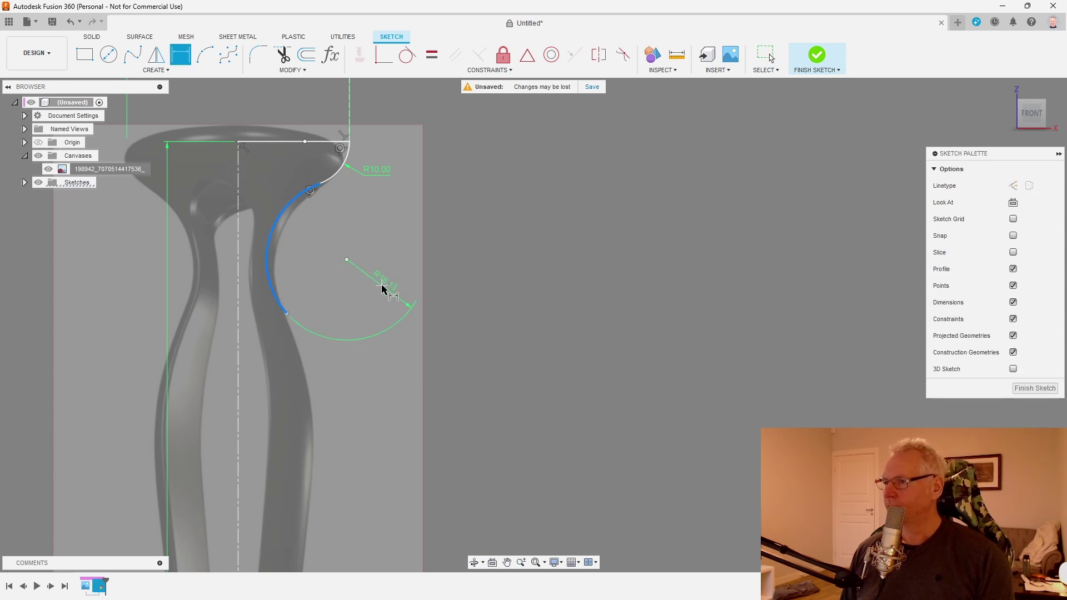
left_click(301, 242)
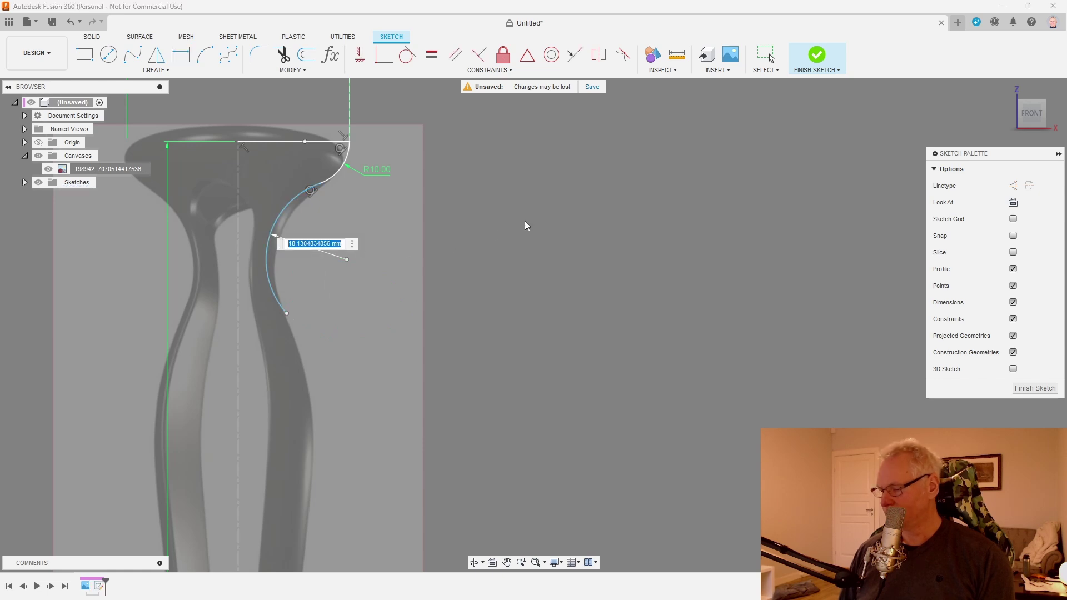
type("20")
key("Return")
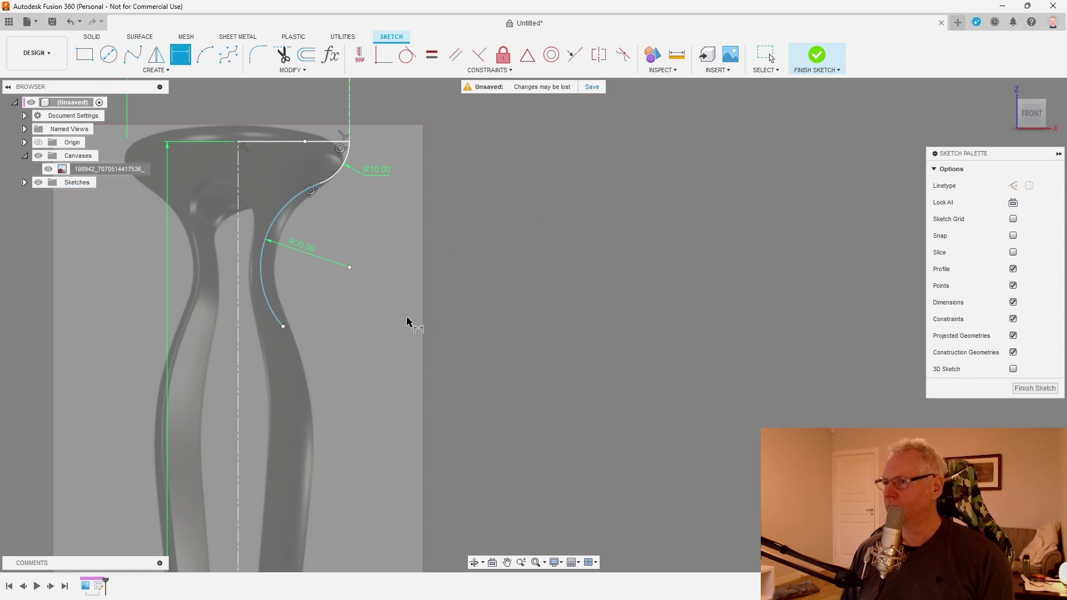
key("Escape")
left_click_drag(269, 312, 351, 311)
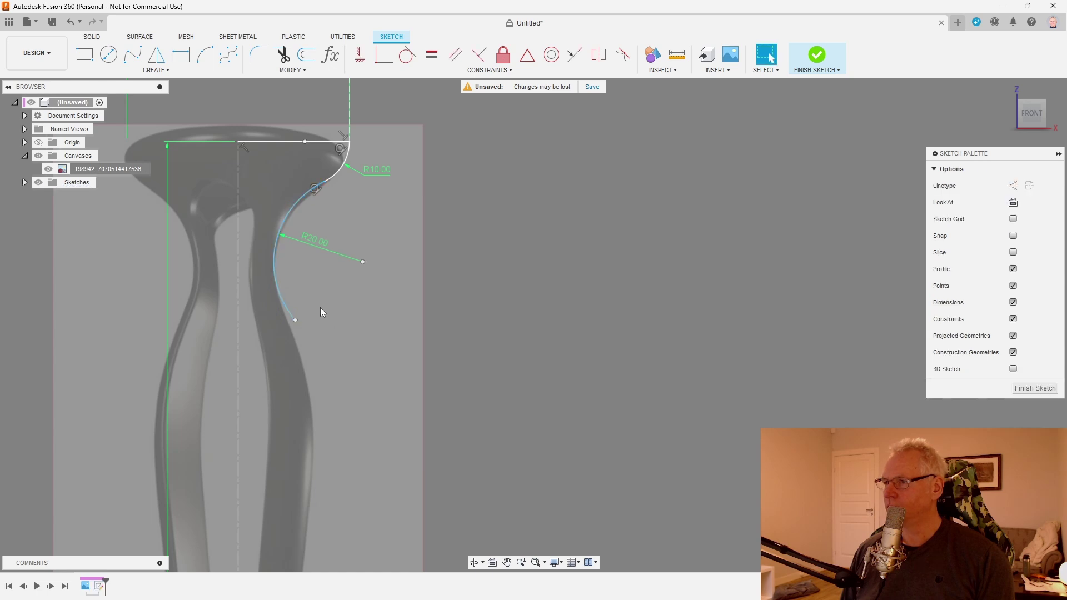
Set the neck arc's radius to 22 mm and realign the arc with the neck outline.
double_click(314, 248)
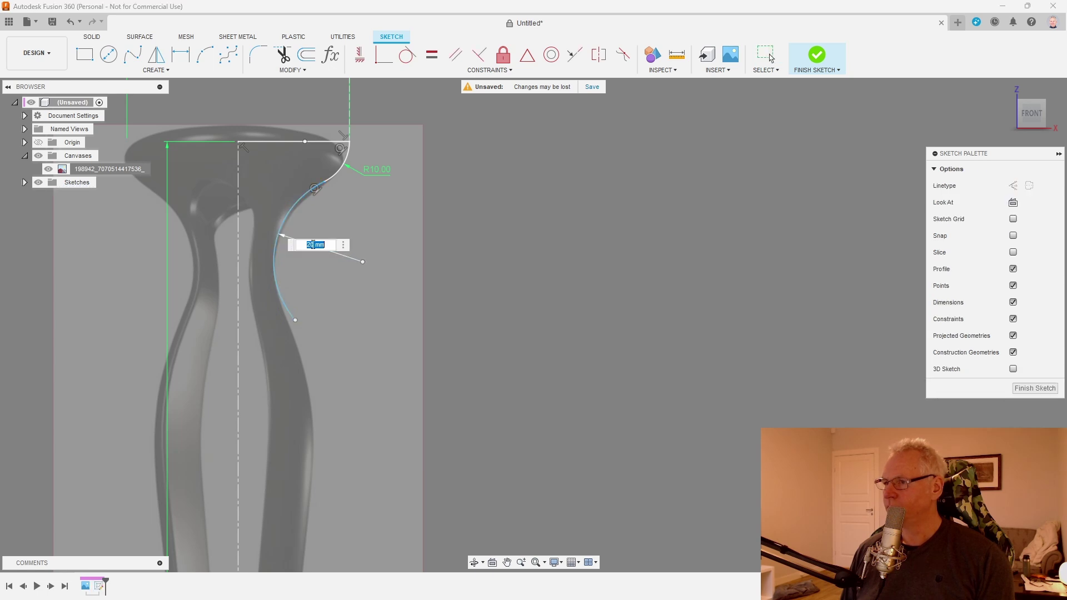
type("22")
key("Return")
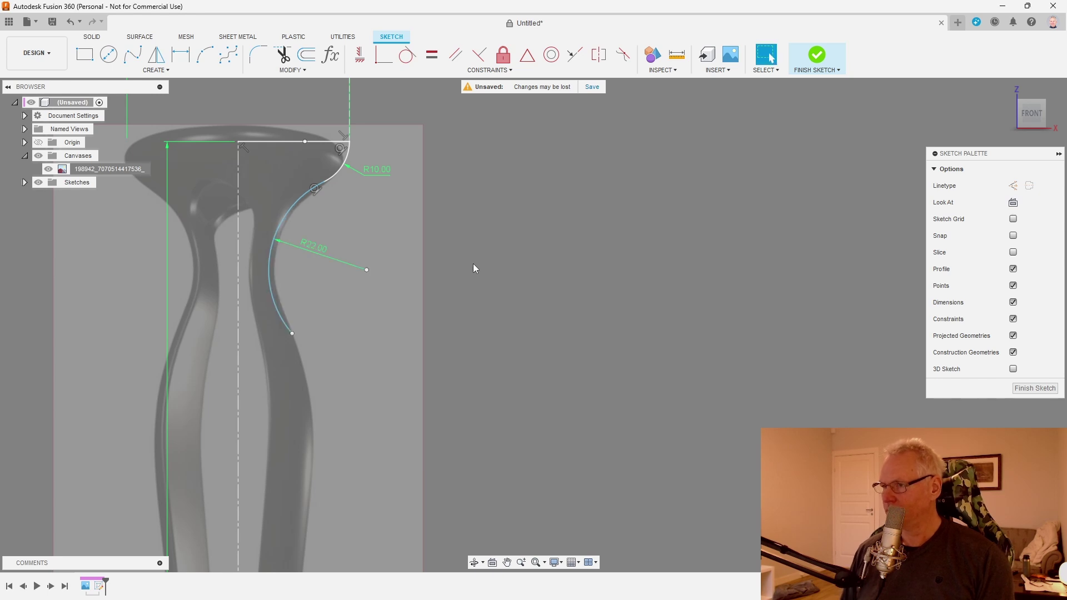
left_click_drag(273, 288, 281, 292)
left_click(398, 240)
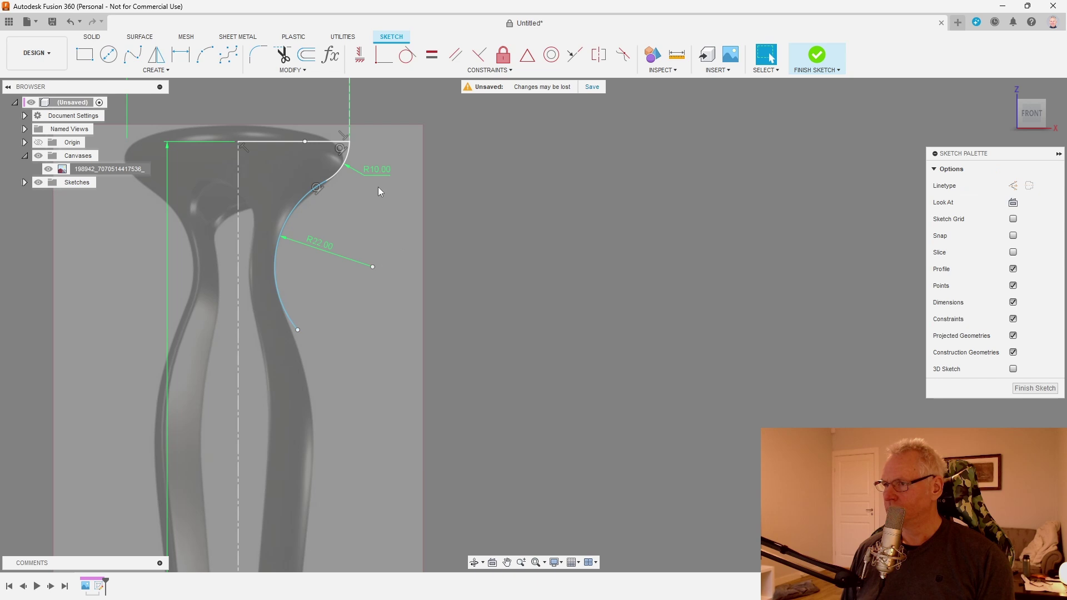
Set the head arc's radius to 11 mm.
double_click(371, 173)
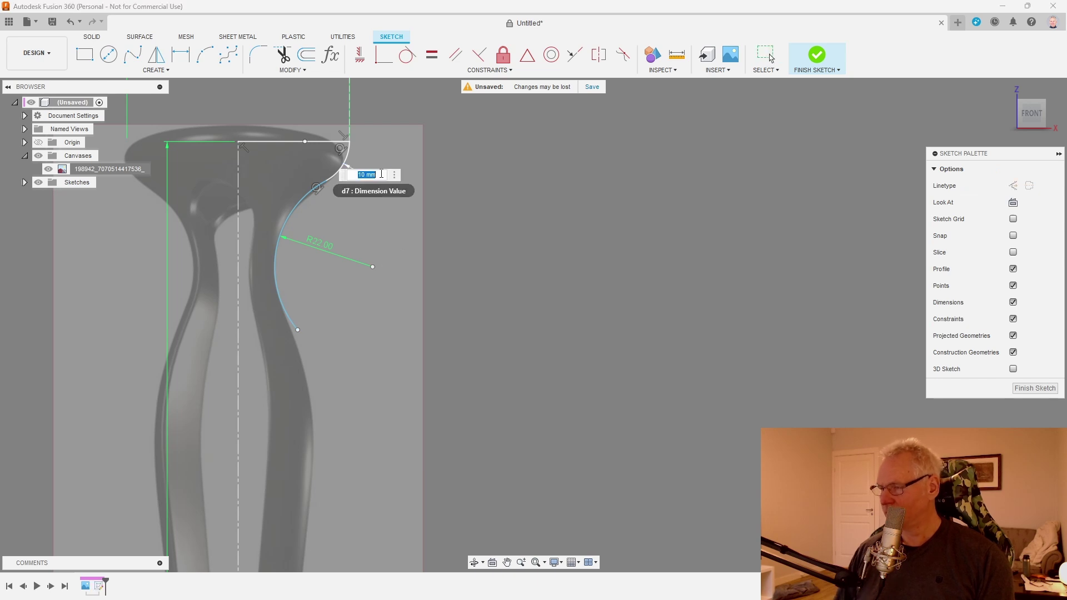
type("11")
key("Return")
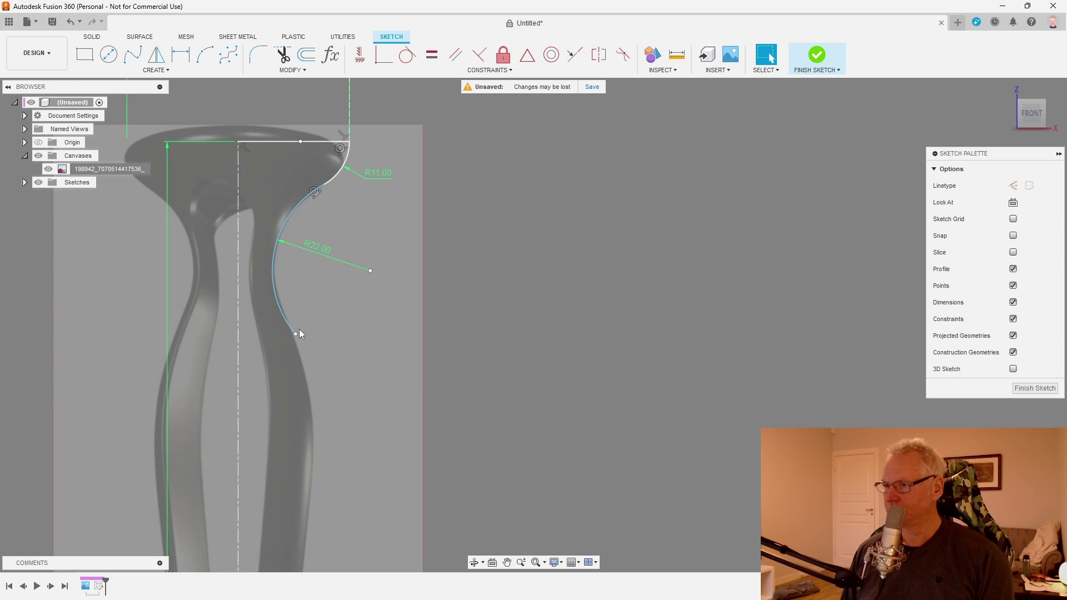
Draw a control point spline from the upper end of the 35 mm arc to the neck arc's lower end, with two intermediate control points along the handle.
scroll(298, 329, "down", 5)
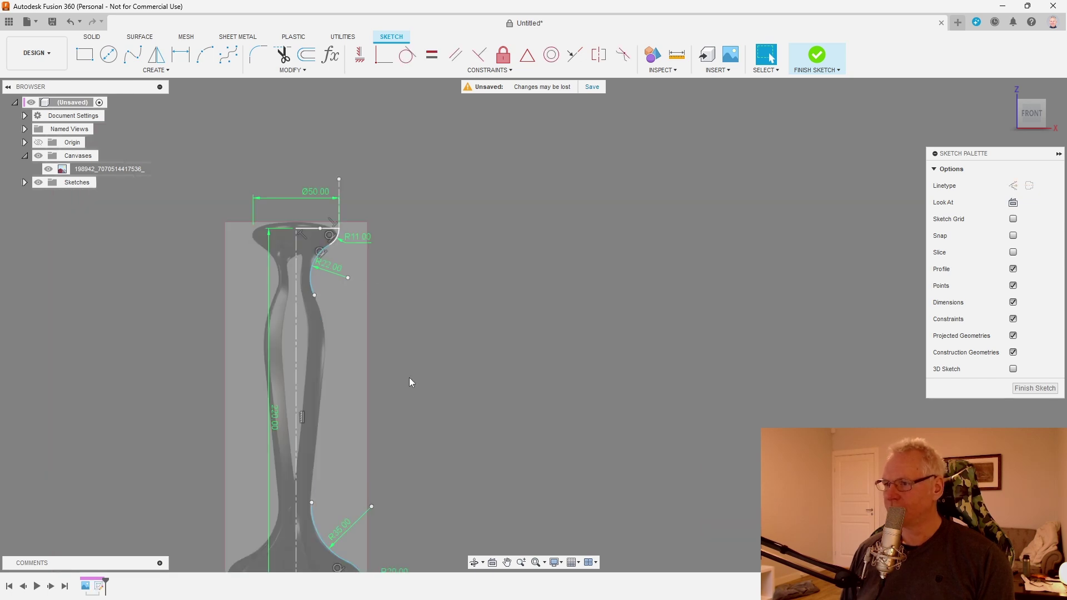
scroll(306, 318, "down", 1)
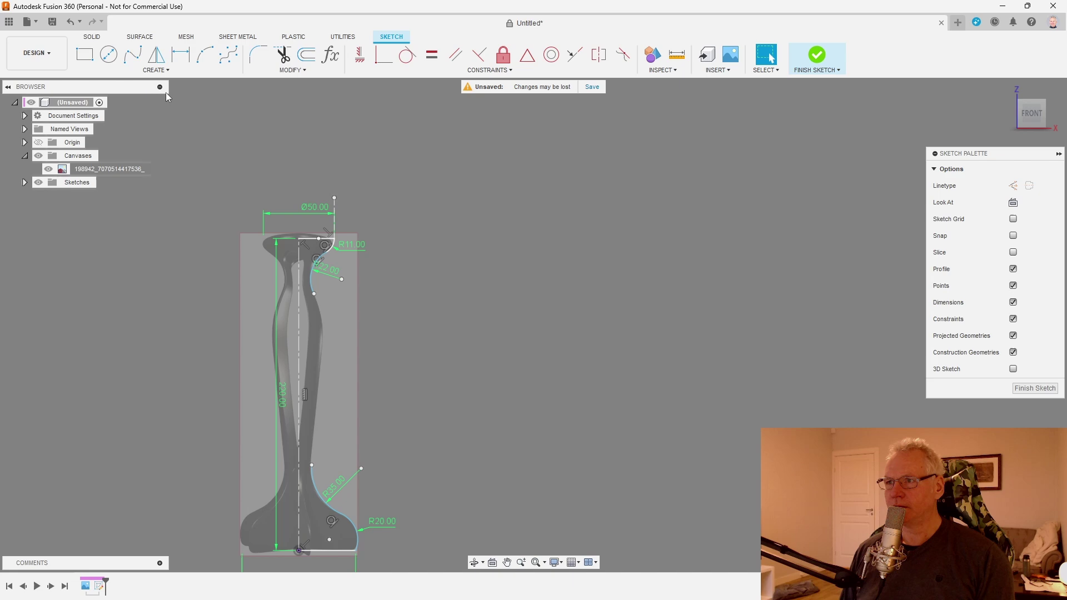
left_click(156, 70)
mouse_move(128, 161)
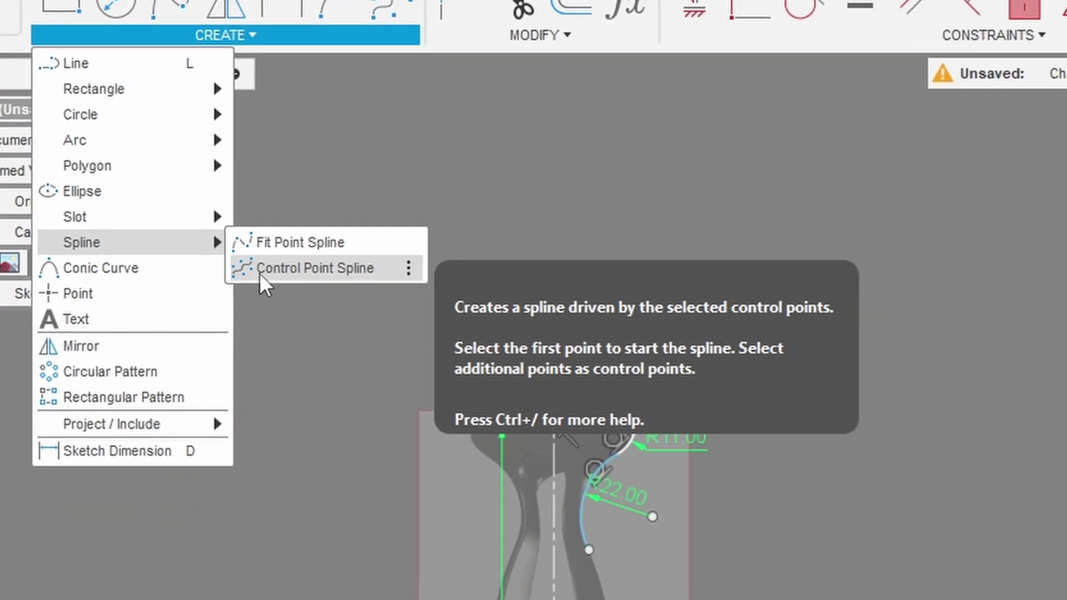
left_click(328, 303)
scroll(445, 569, "up", 2)
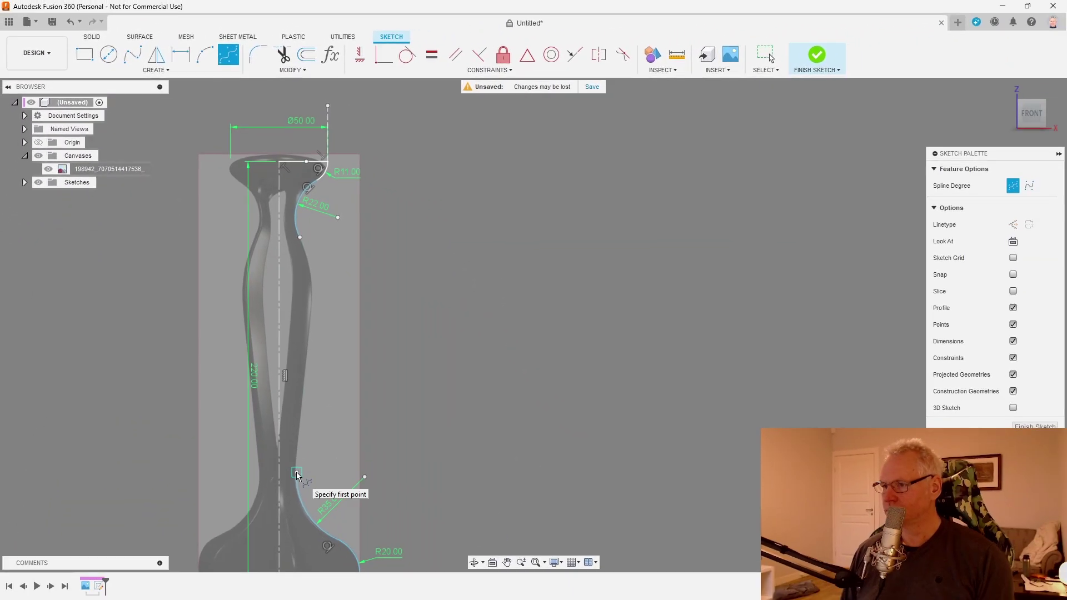
left_click(297, 473)
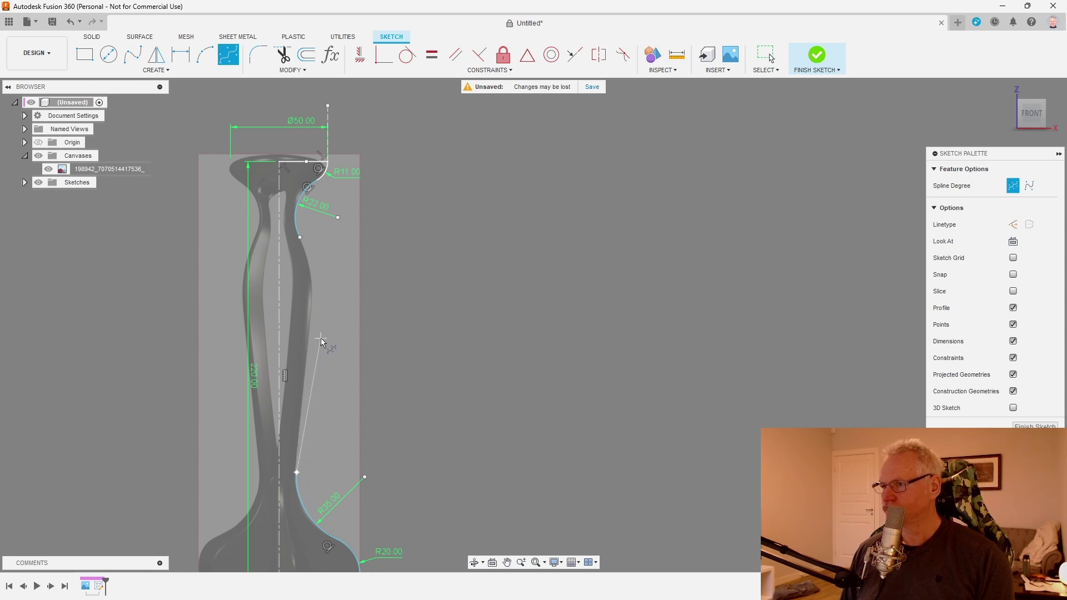
left_click(306, 375)
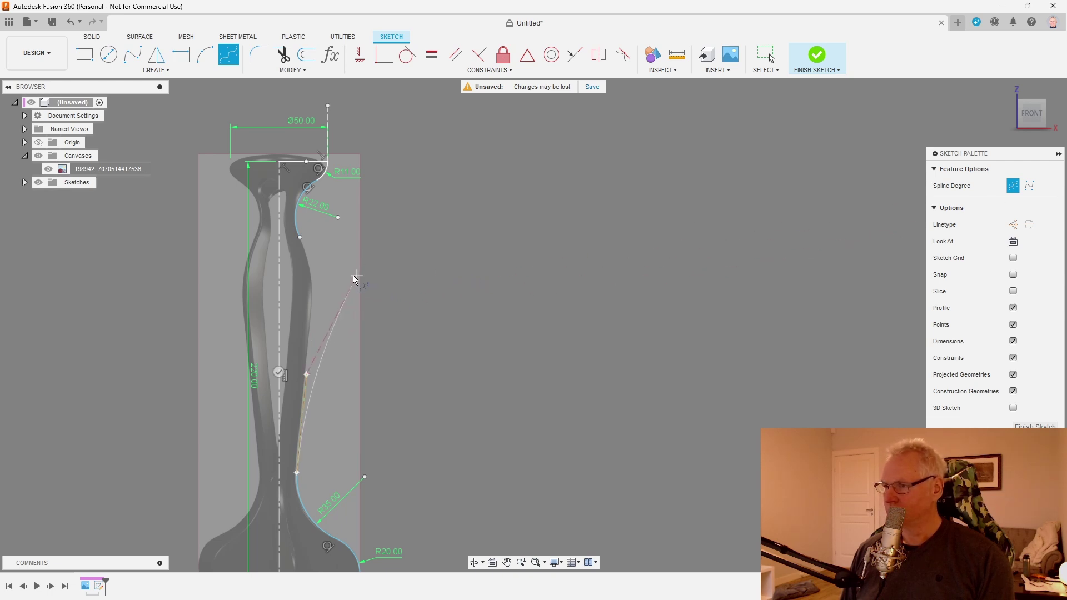
left_click(314, 295)
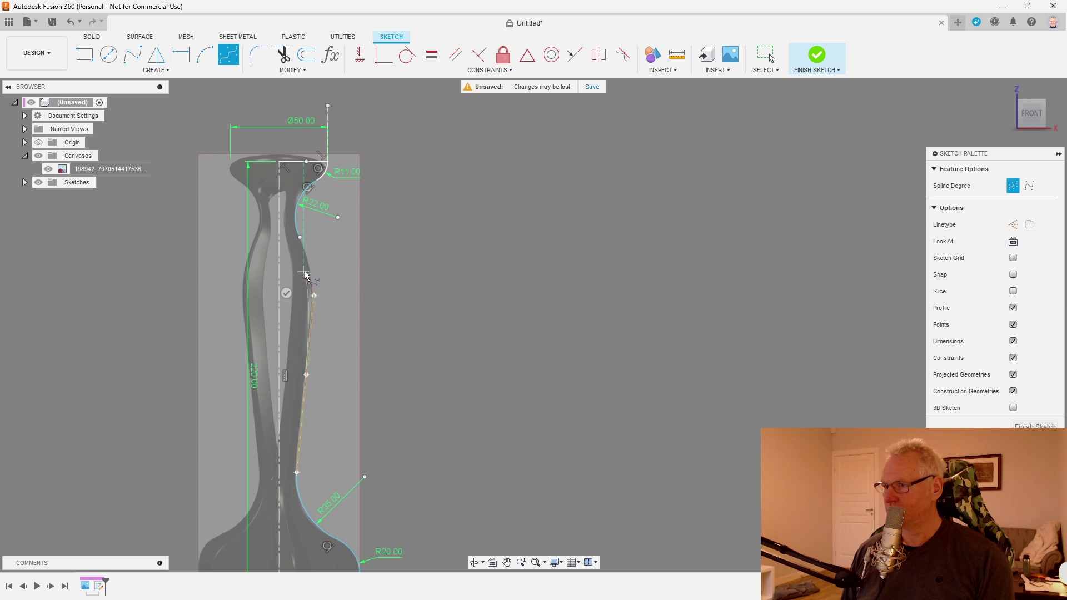
left_click(301, 239)
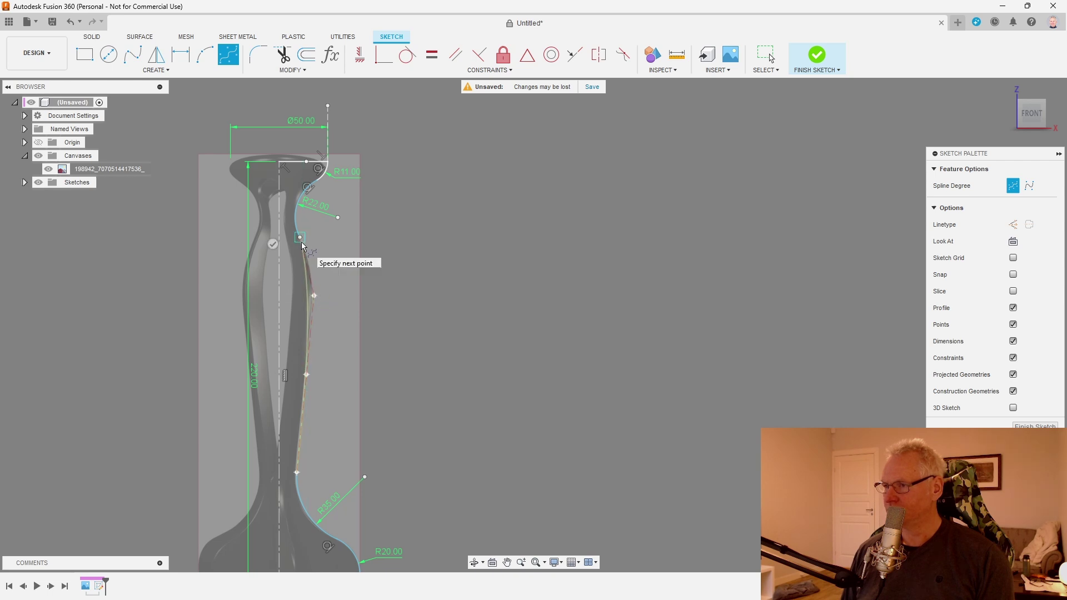
left_click(270, 244)
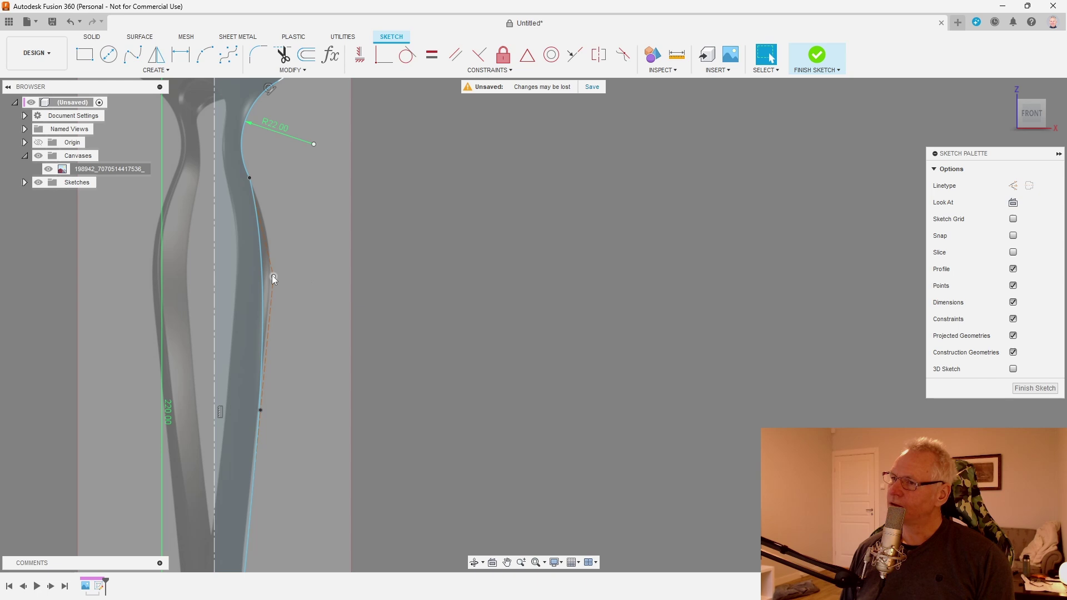
Pull the handle spline's upper control point outward so the curve follows the handle's bulge in the reference image.
left_click_drag(272, 275, 296, 275)
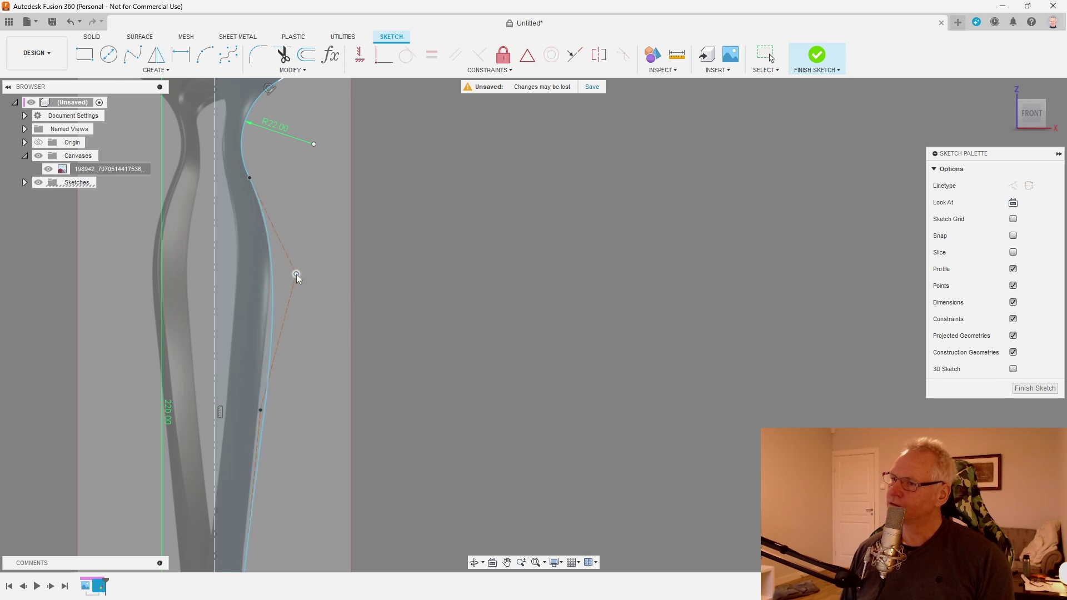
scroll(311, 289, "down", 2)
scroll(319, 444, "down", 2)
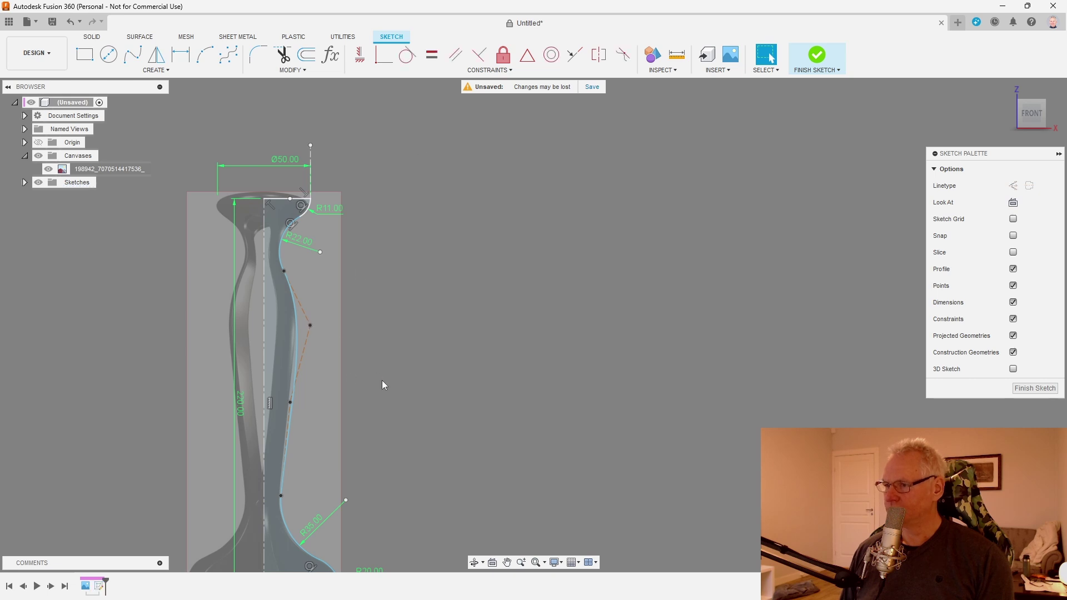
Make the handle spline tangent to the 35 mm arc at its lower end.
left_click(287, 455)
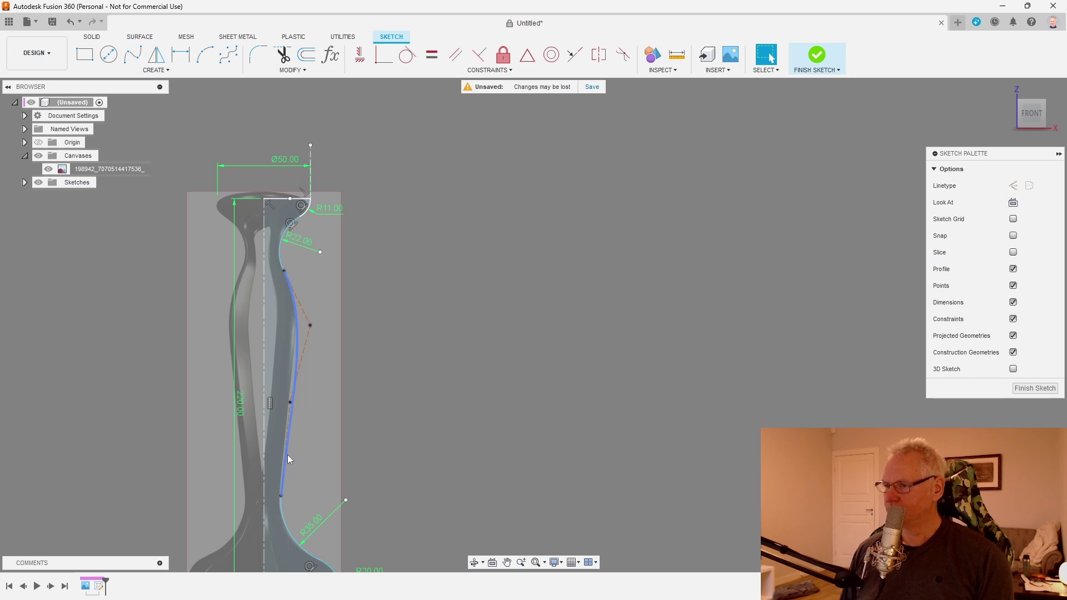
left_click(408, 55)
left_click(281, 511)
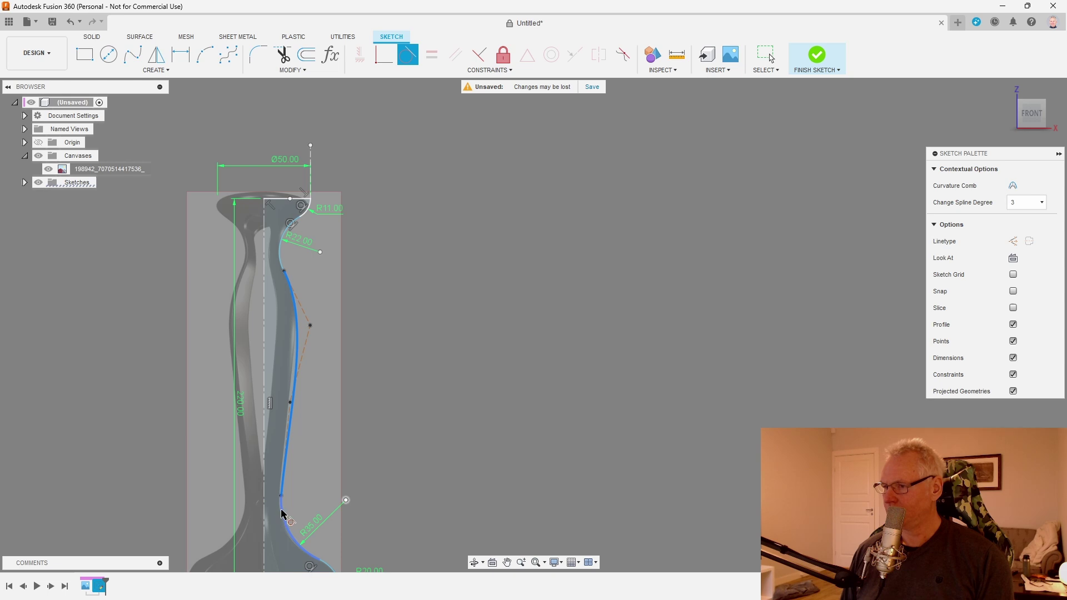
scroll(323, 471, "up", 2)
scroll(309, 424, "up", 5)
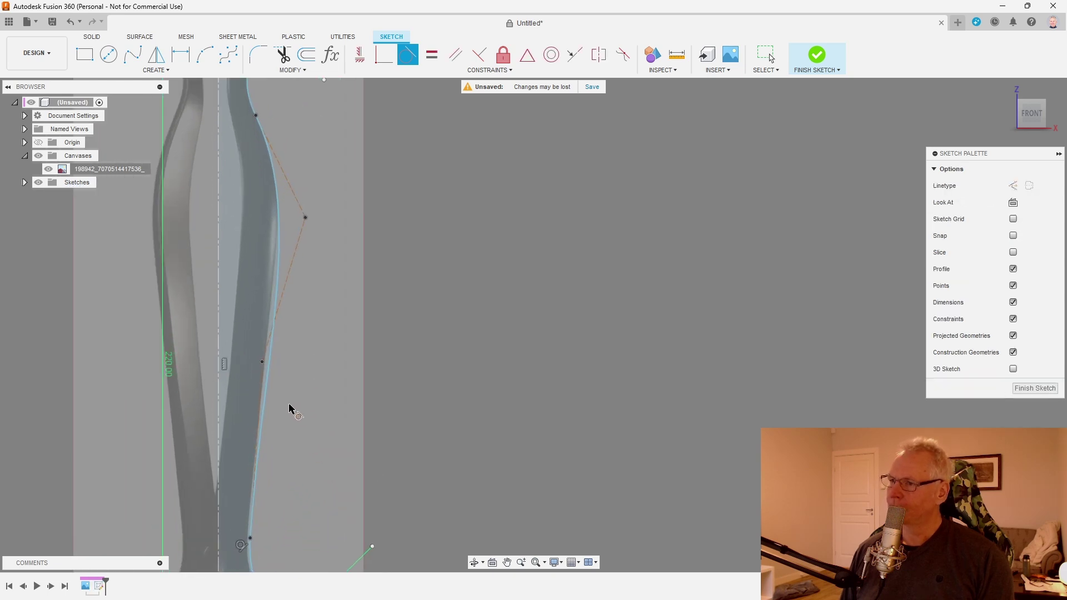
key("Escape")
Fine-tune the spline's two intermediate control points, moving the upper one slightly outward, to match the handle outline.
left_click_drag(254, 352, 241, 352)
scroll(326, 364, "down", 2)
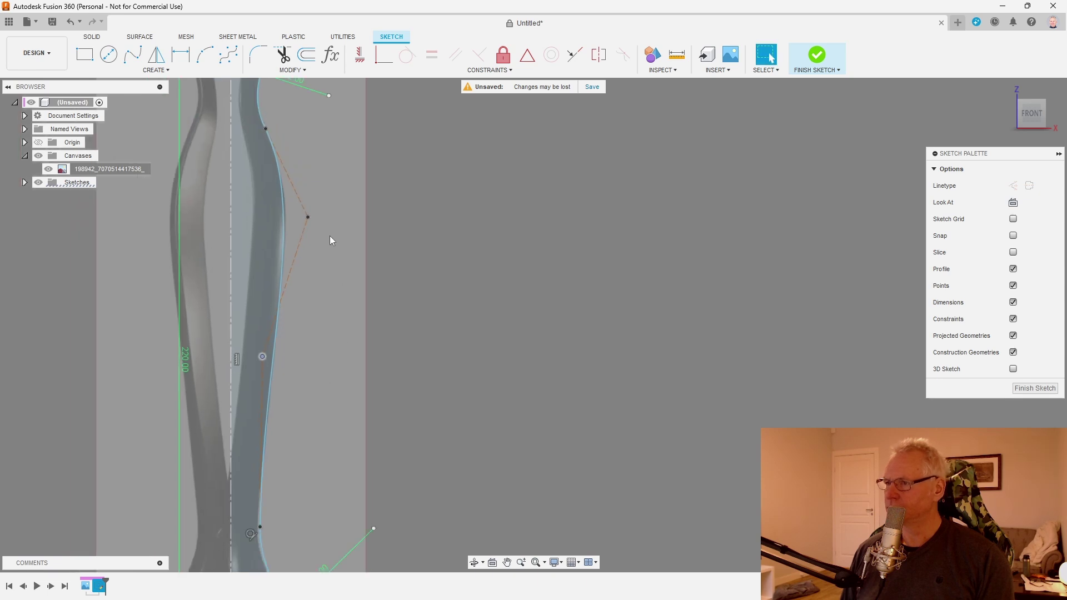
left_click_drag(307, 216, 315, 216)
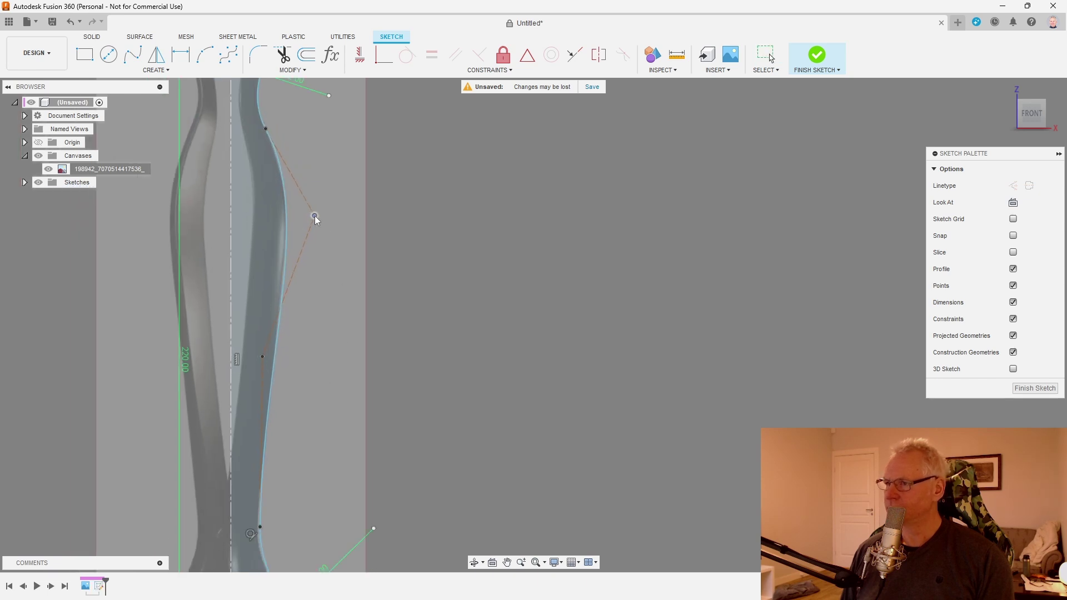
scroll(327, 233, "down", 2)
Draw a construction line about 25 mm long from the base line's outer end, downward and inward, tangent to the 20 mm arc.
scroll(377, 464, "up", 4)
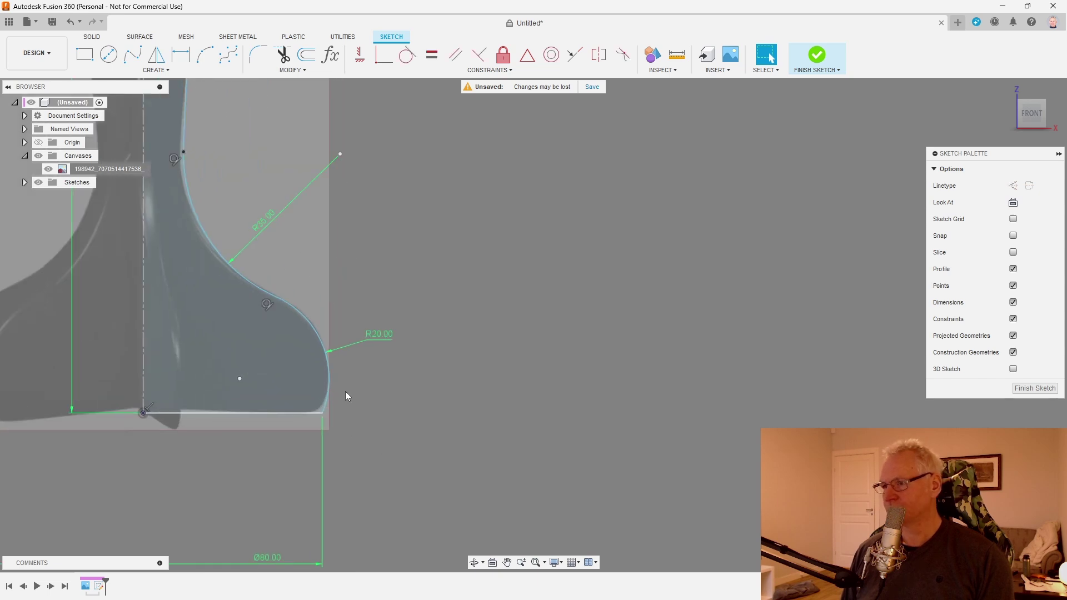
left_click(328, 391)
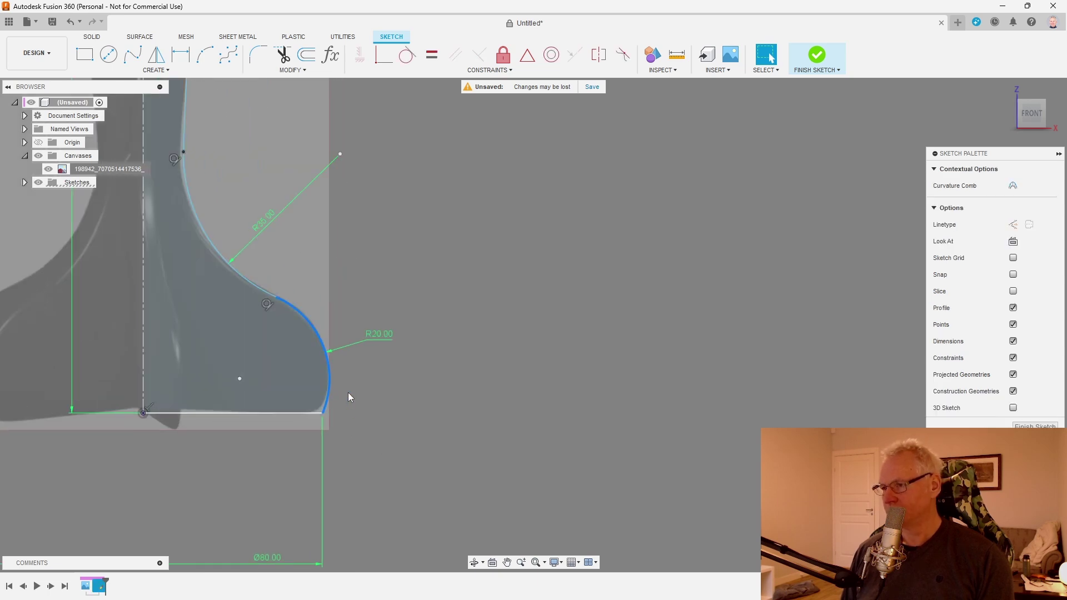
left_click(354, 405)
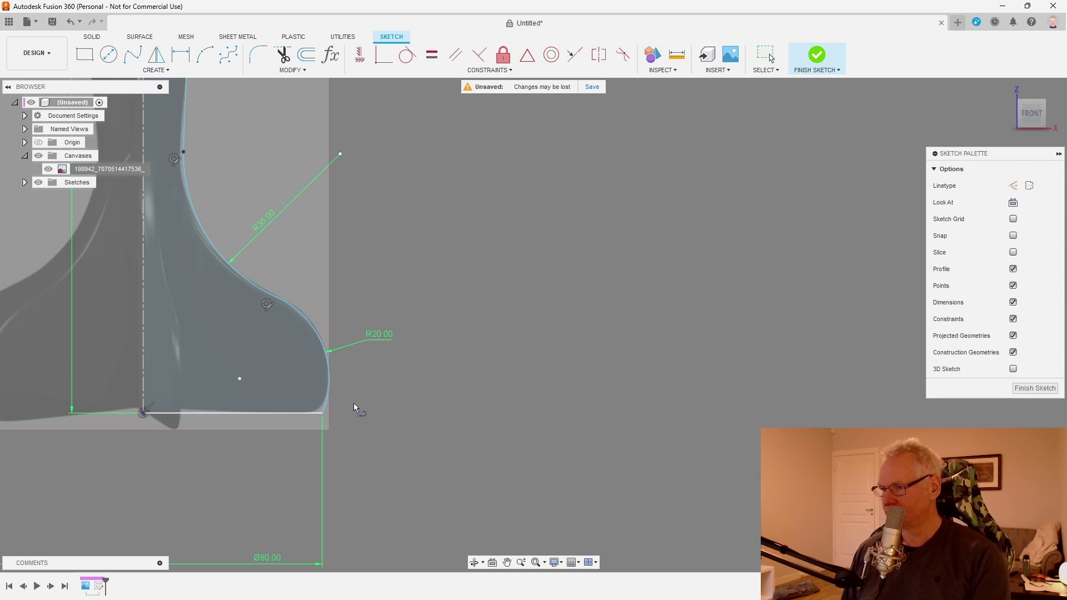
key("l")
key("x")
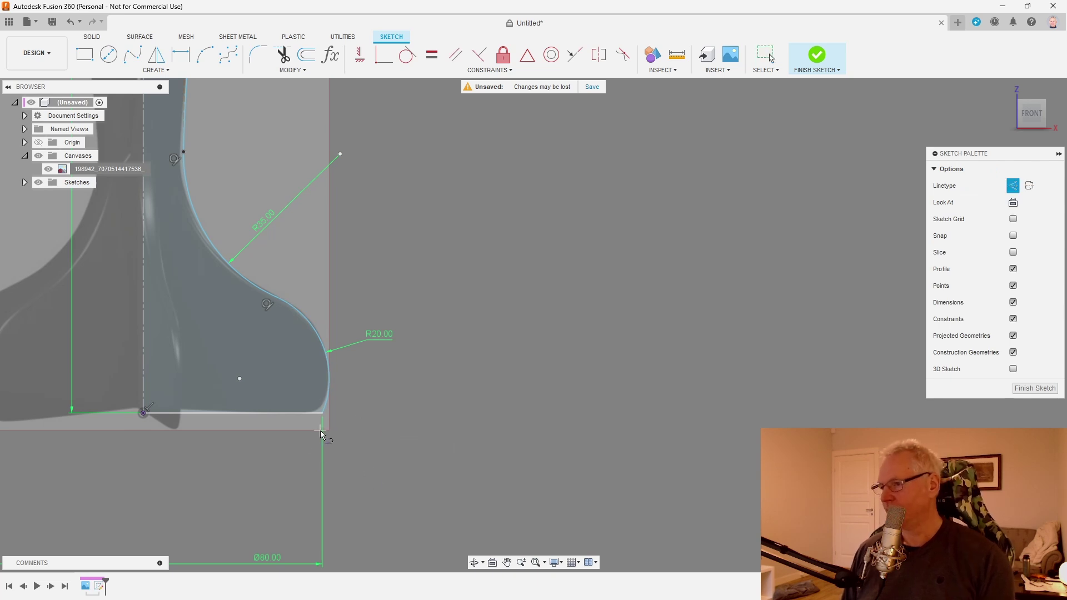
left_click(322, 413)
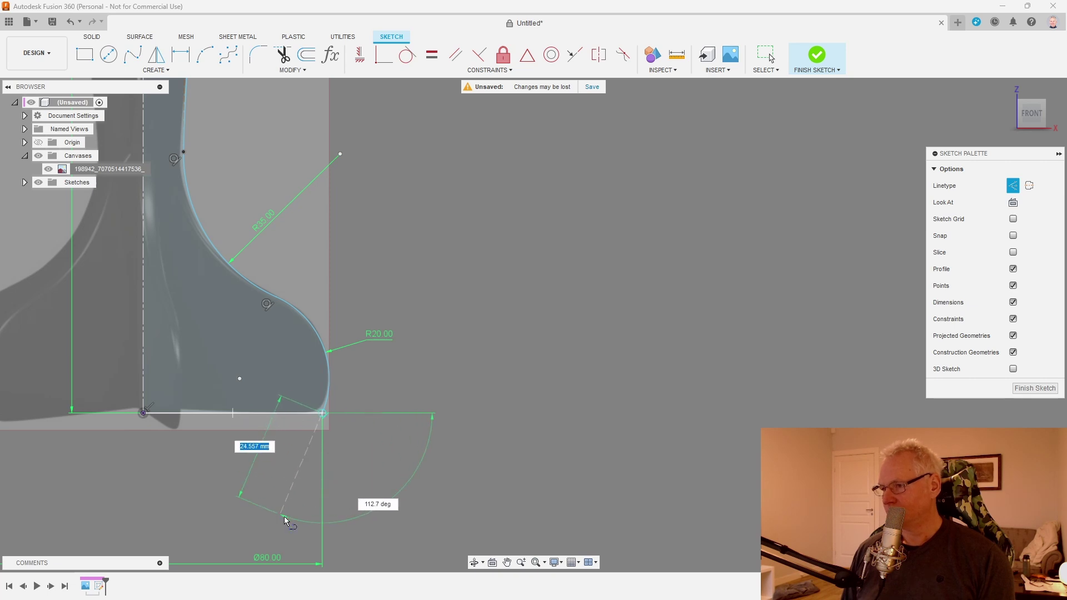
left_click(282, 519)
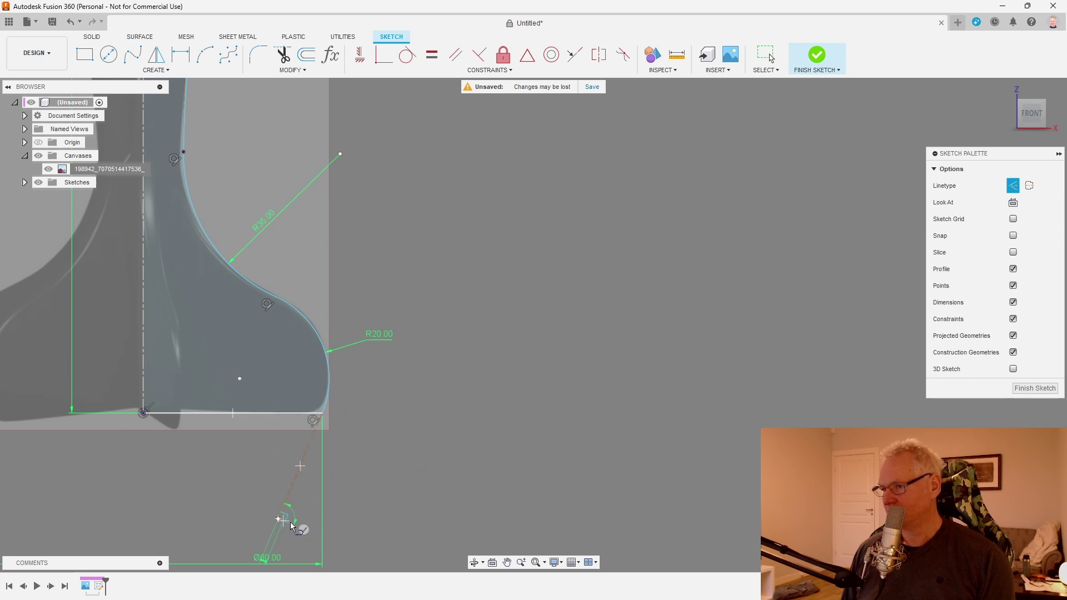
key("Escape")
Dimension the angle between the tangent construction line and the base line at 67 degrees.
key("d")
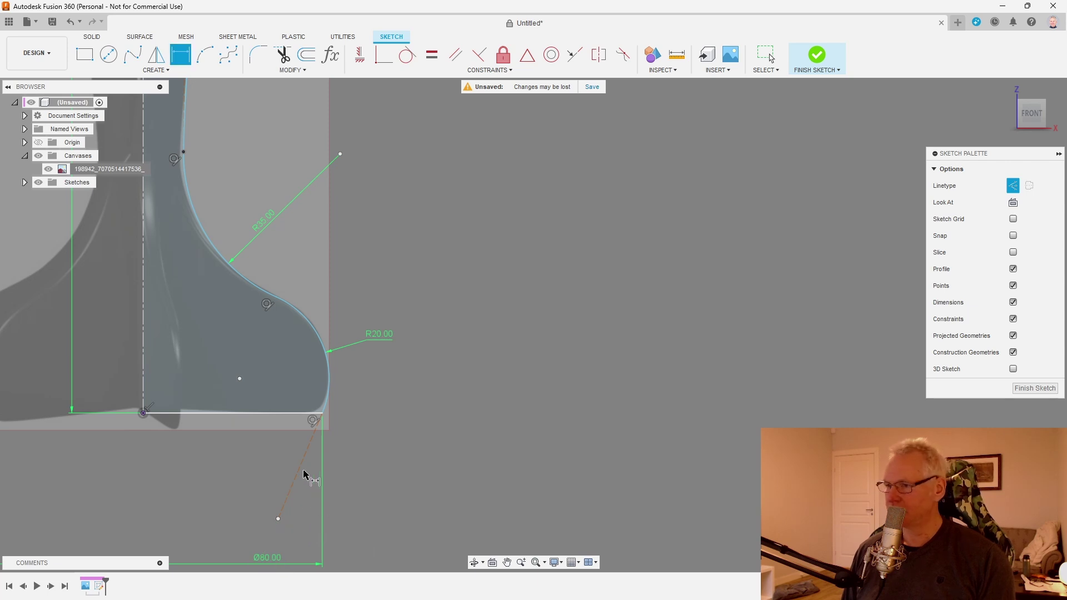
left_click(297, 473)
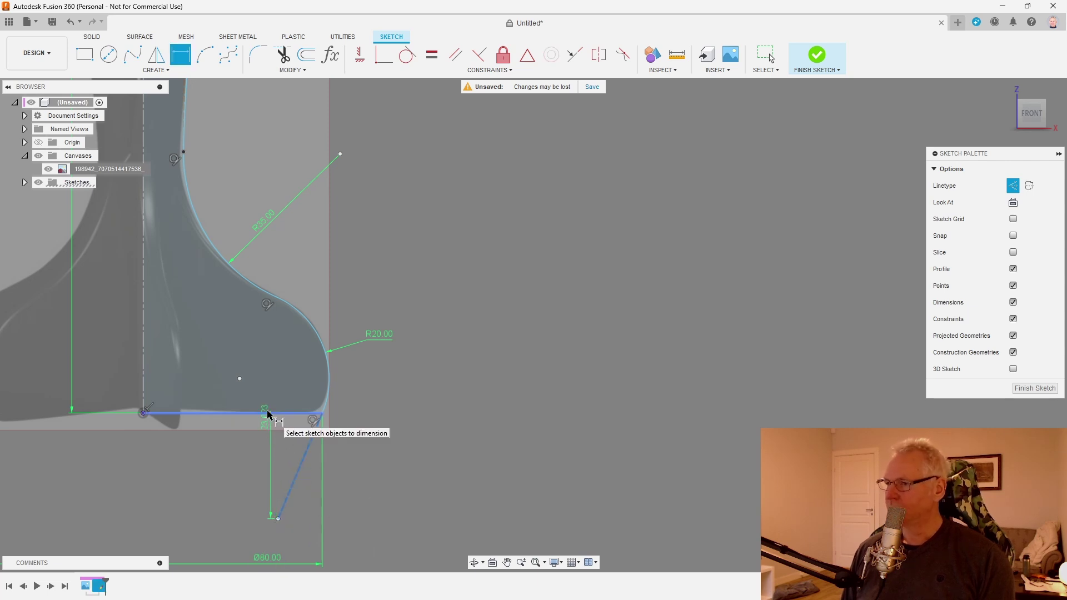
left_click(268, 414)
left_click(250, 454)
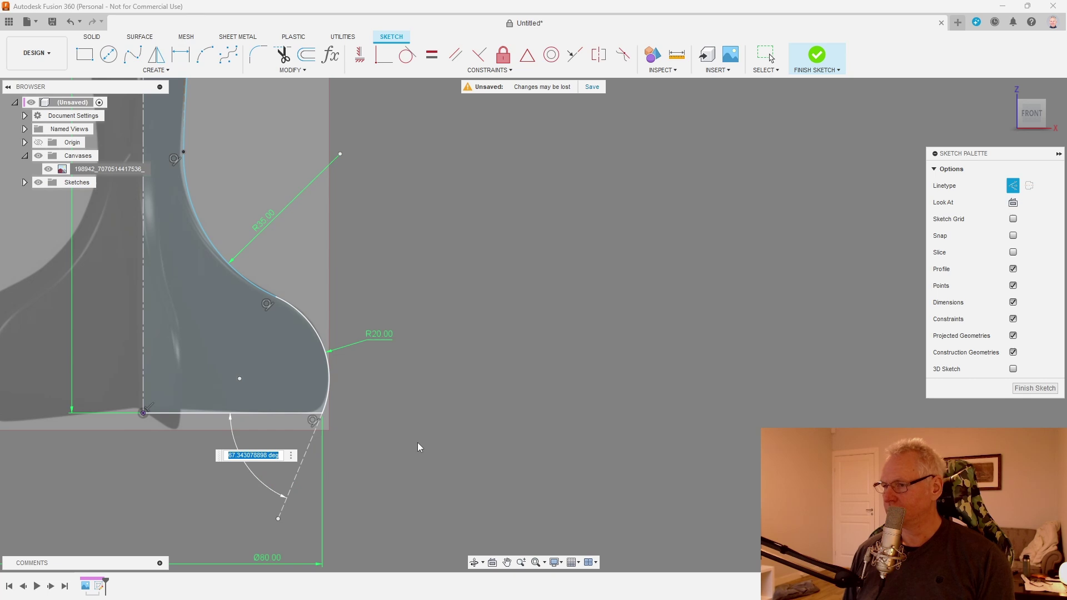
type("67")
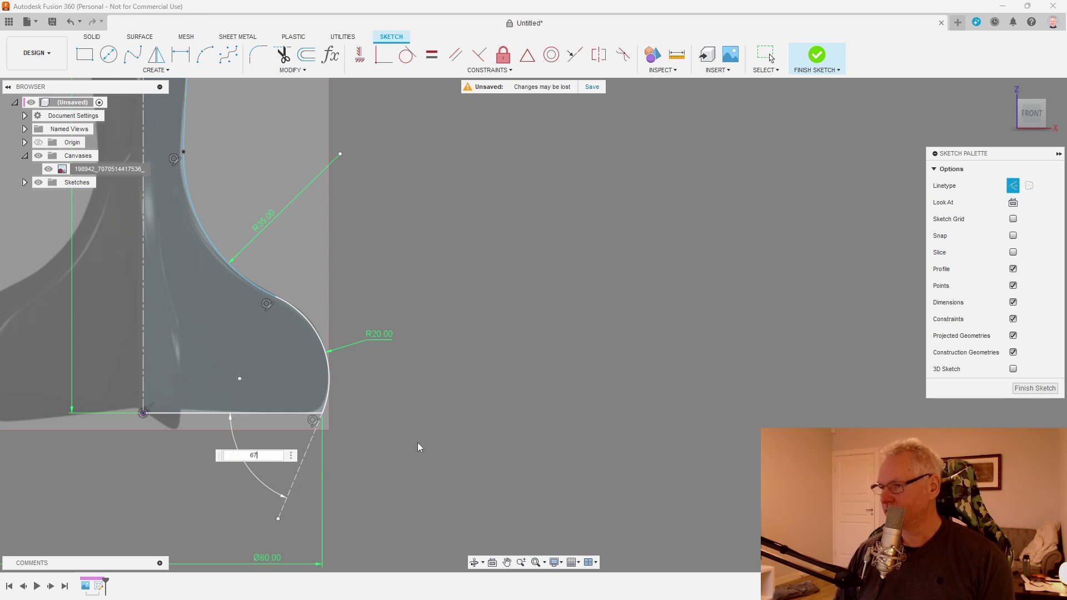
key("Return")
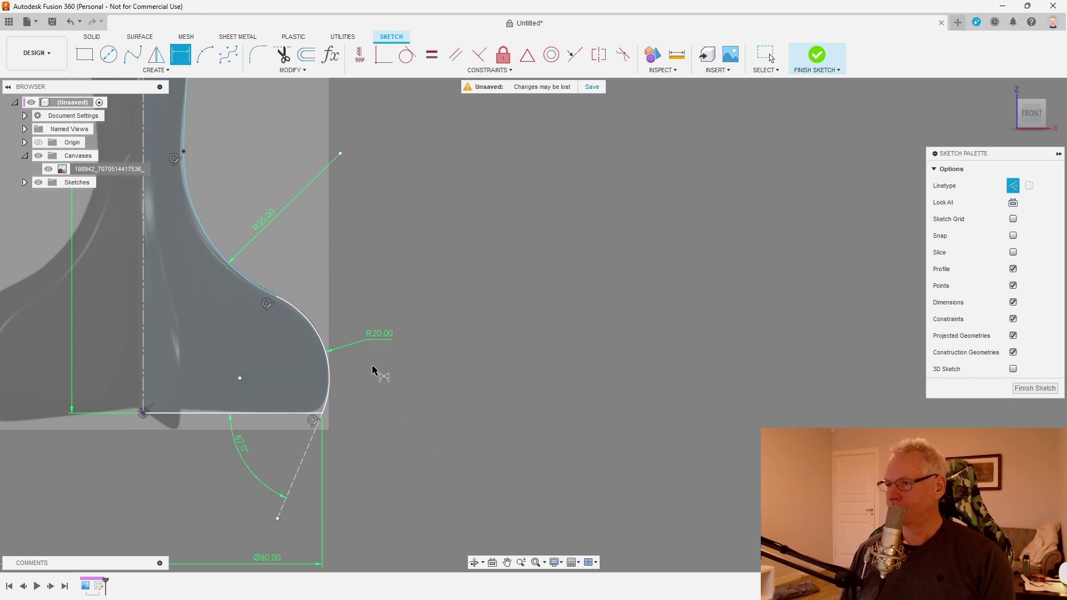
Add an 18 mm diameter dimension from the centerline to the joint between the 35 mm arc and the spline.
scroll(381, 470, "down", 2)
middle_click_drag(311, 299, 357, 385)
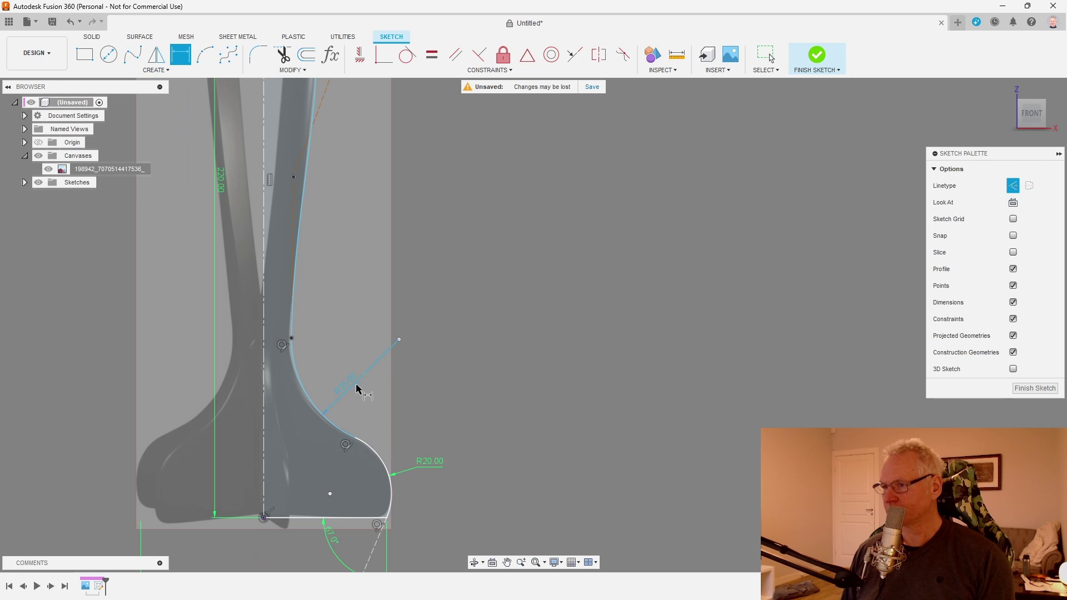
left_click(265, 350)
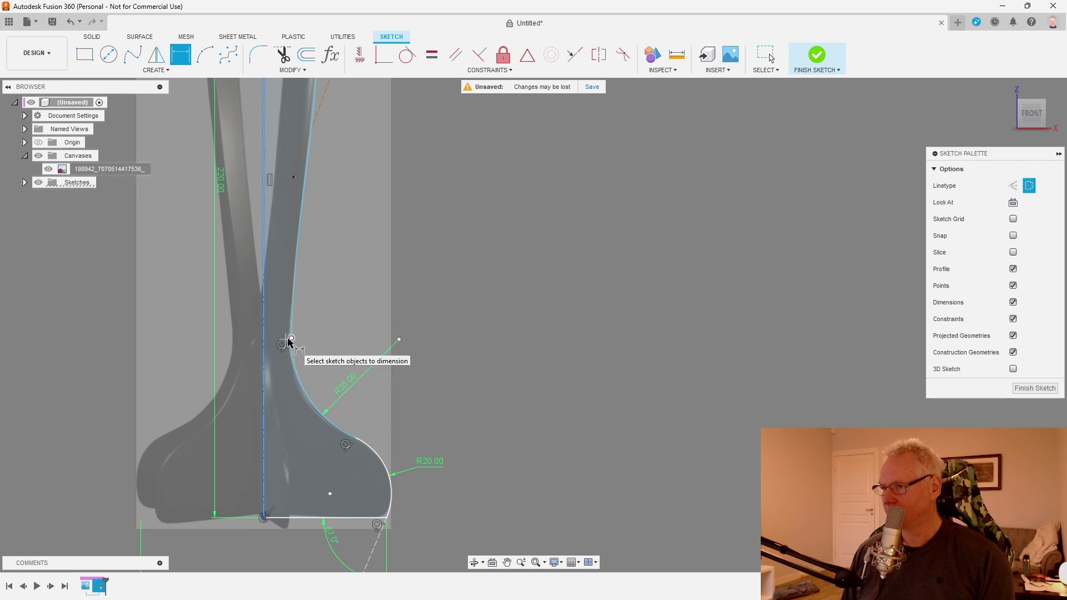
left_click(290, 343)
left_click(324, 316)
type("18")
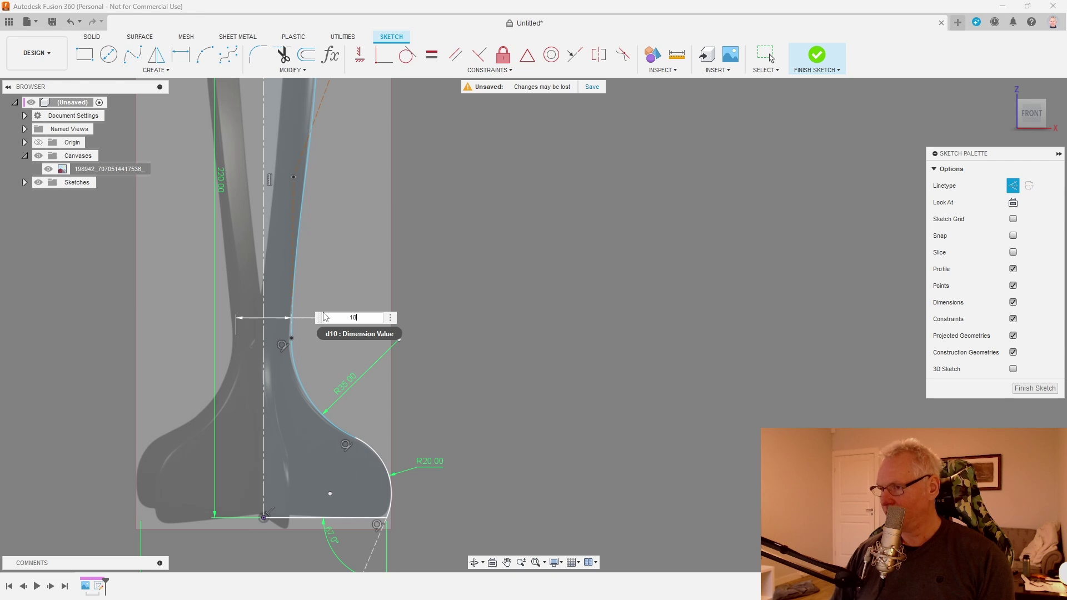
key("Return")
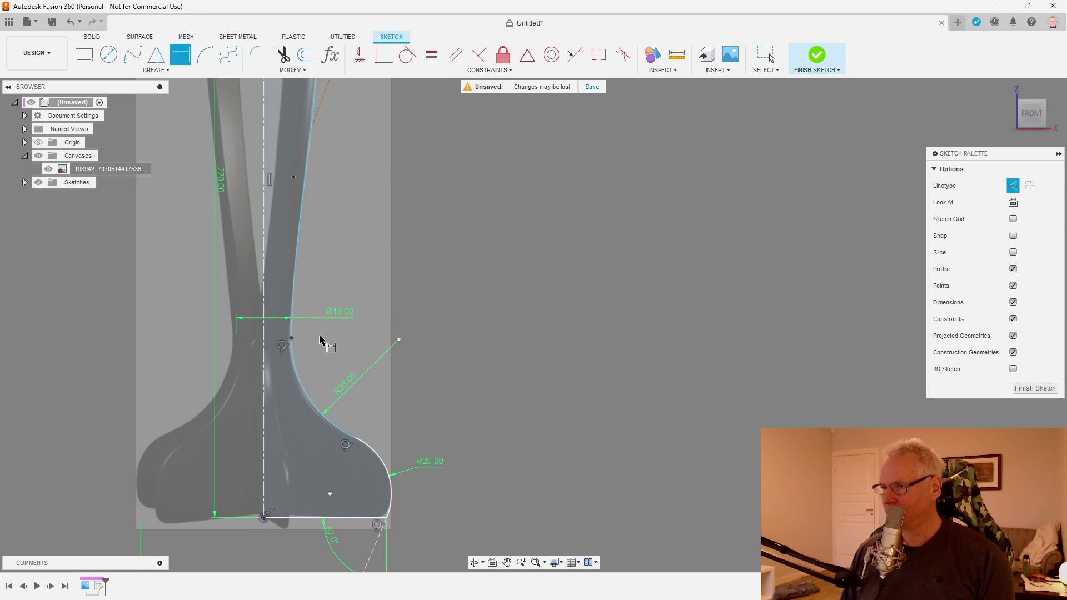
Dimension the height of the spline's lower endpoint above the base line at 58 mm.
left_click(291, 338)
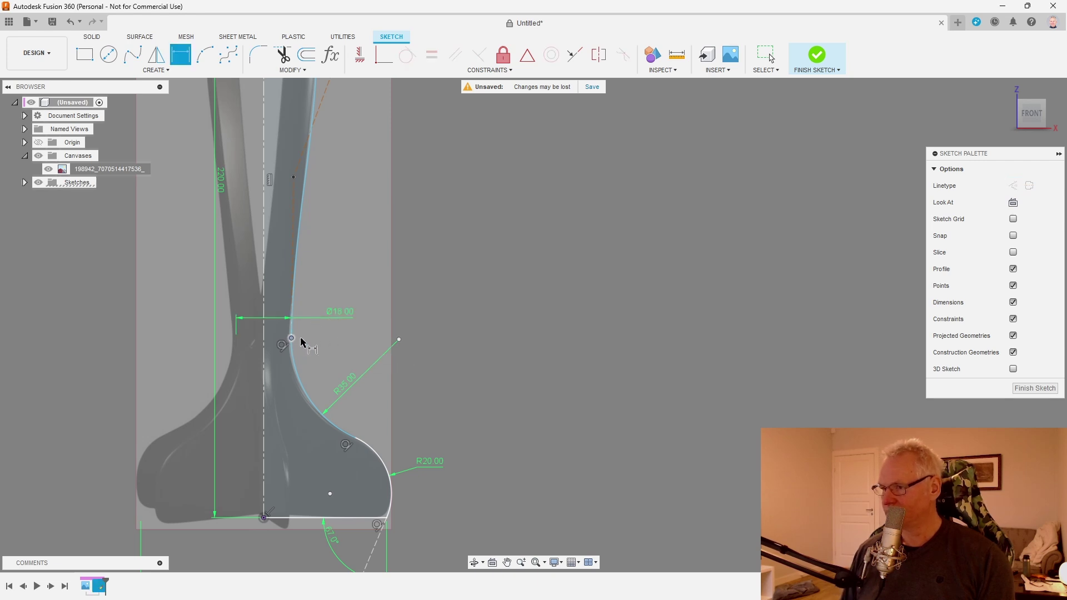
left_click(306, 518)
left_click(291, 338)
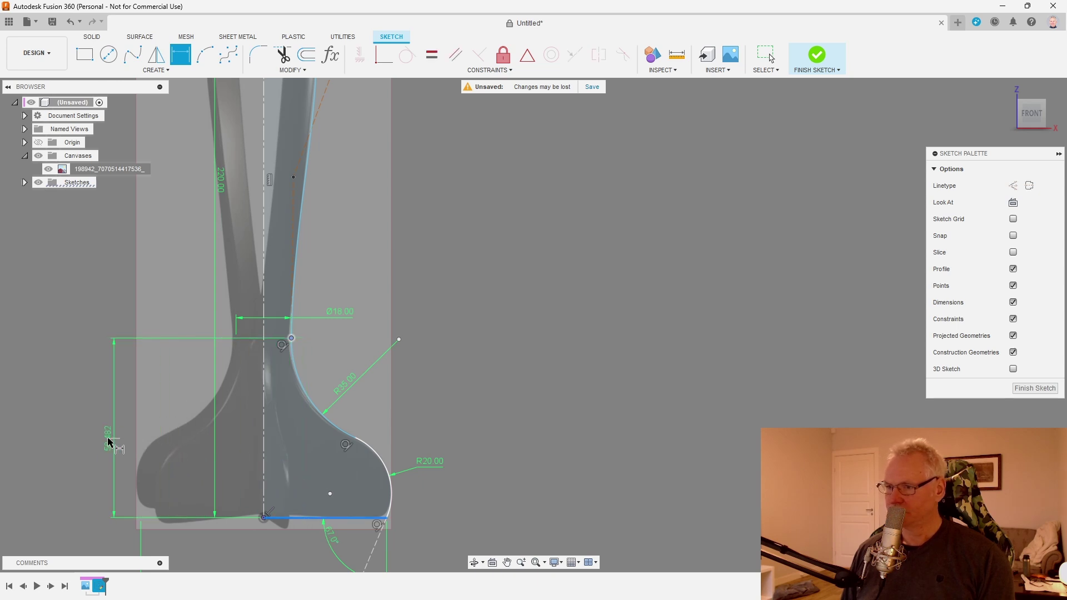
left_click(89, 438)
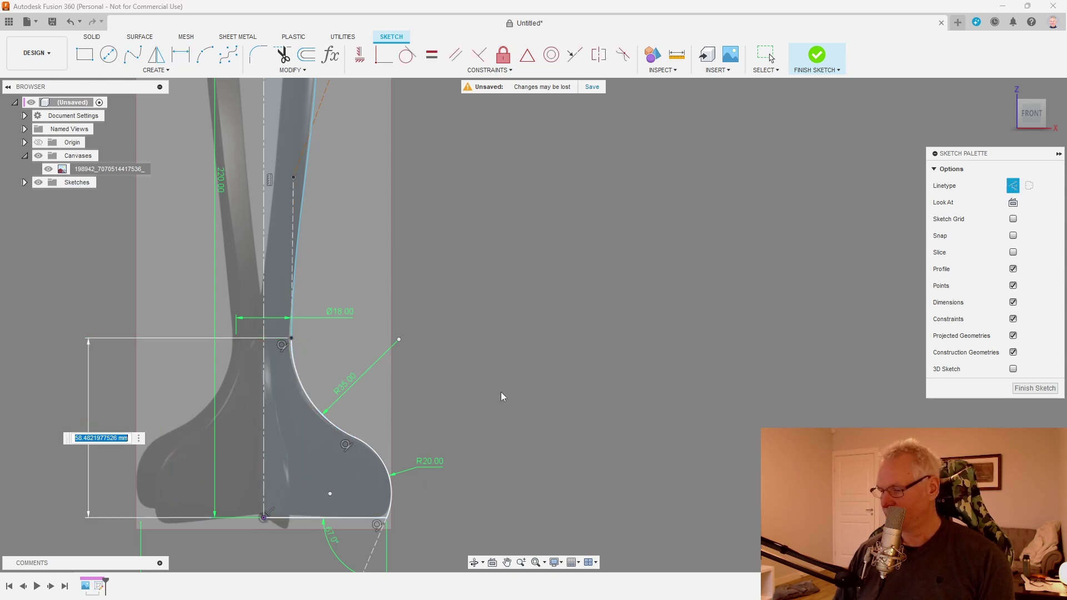
type("58")
key("Return")
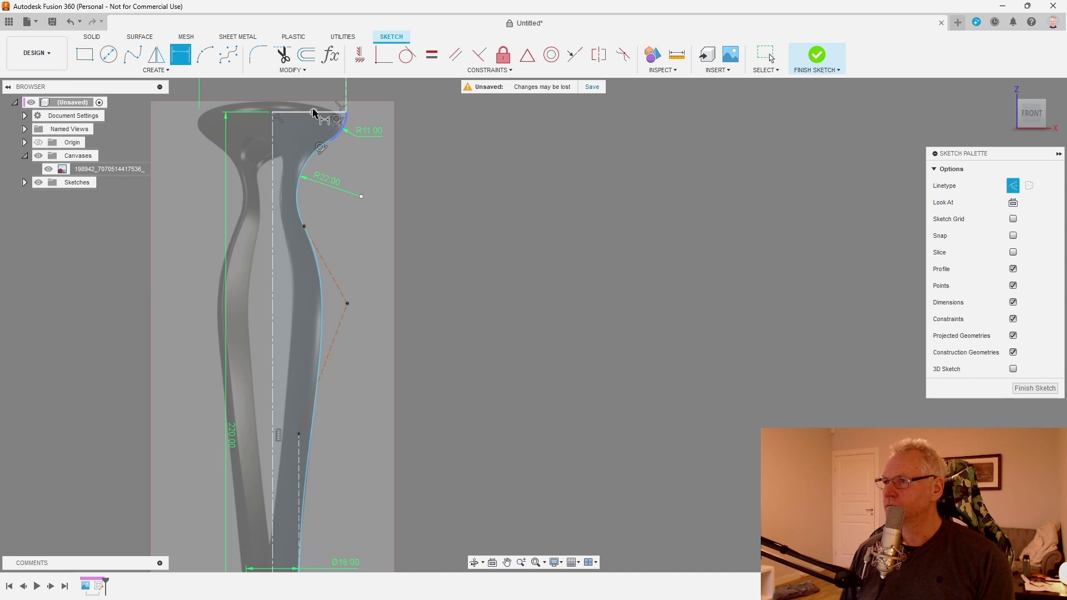
Dimension the vertical distance from the top line to the joint between the head and neck arcs at 9.5 mm.
left_click(297, 112)
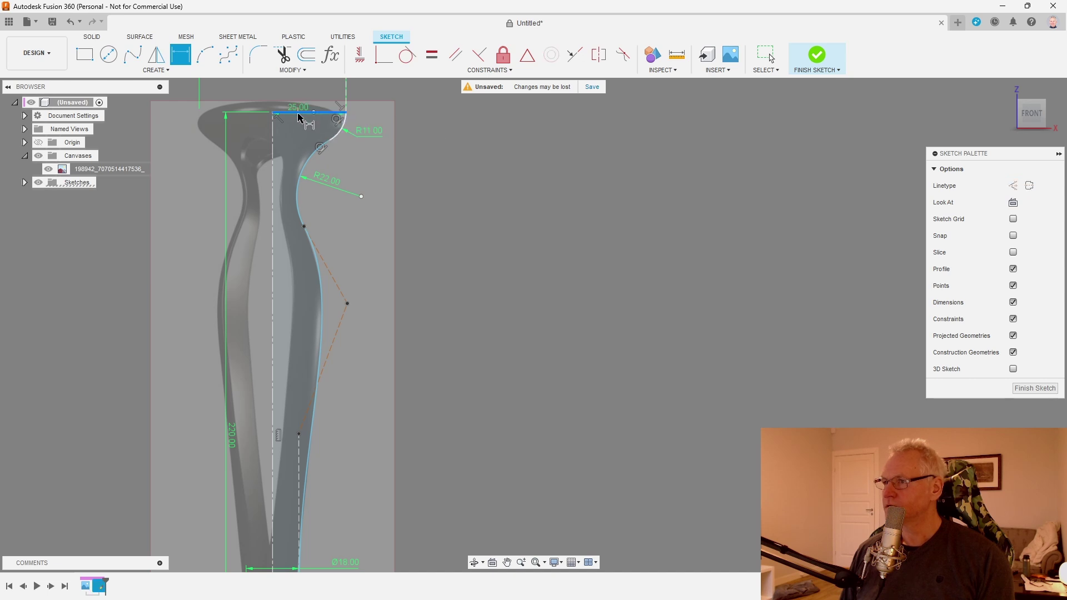
left_click(330, 143)
left_click(419, 133)
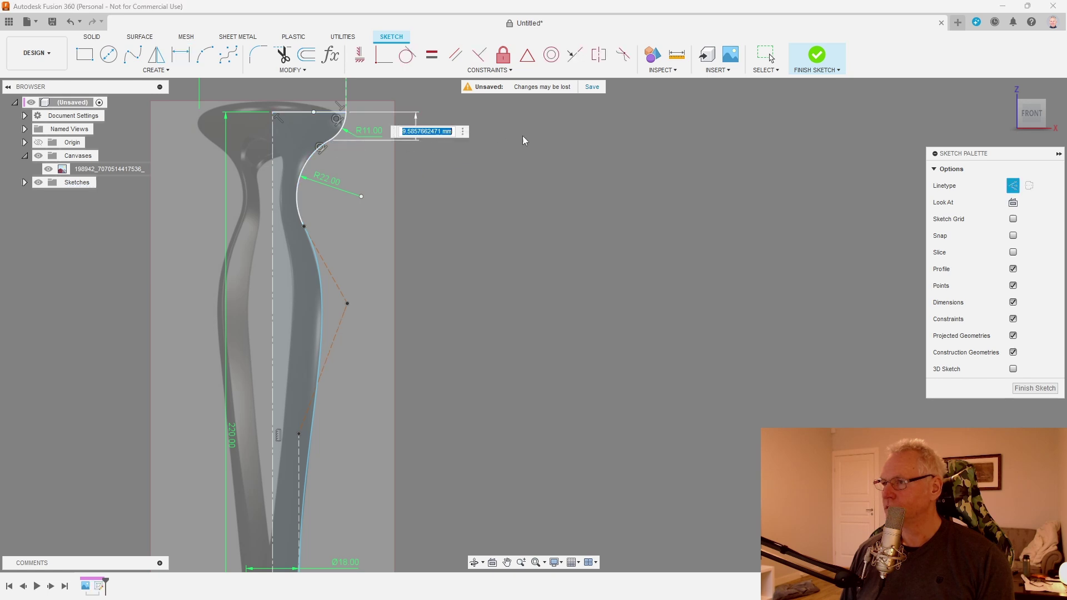
type("9.5")
key("Return")
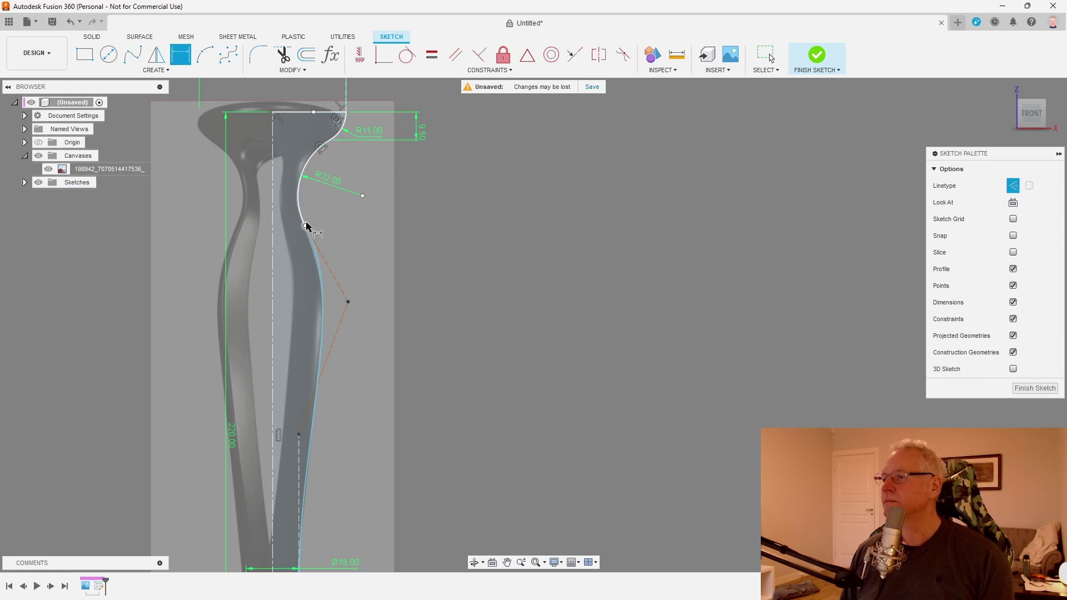
Add a 22 mm diameter dimension from the centerline to the joint between the neck arc and the spline.
left_click(273, 231)
left_click(305, 225)
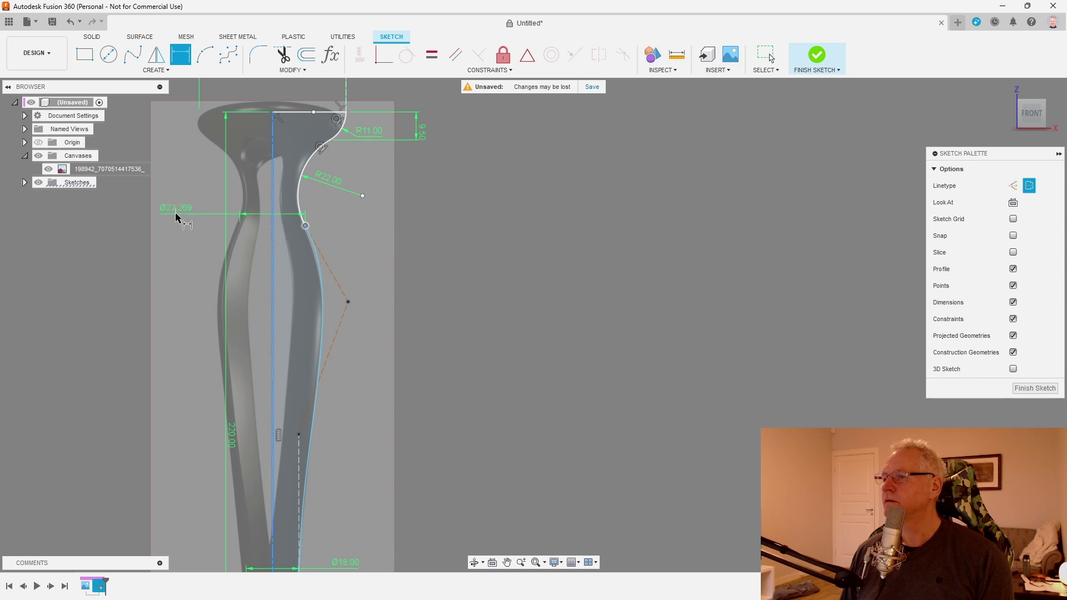
left_click(175, 212)
type("22")
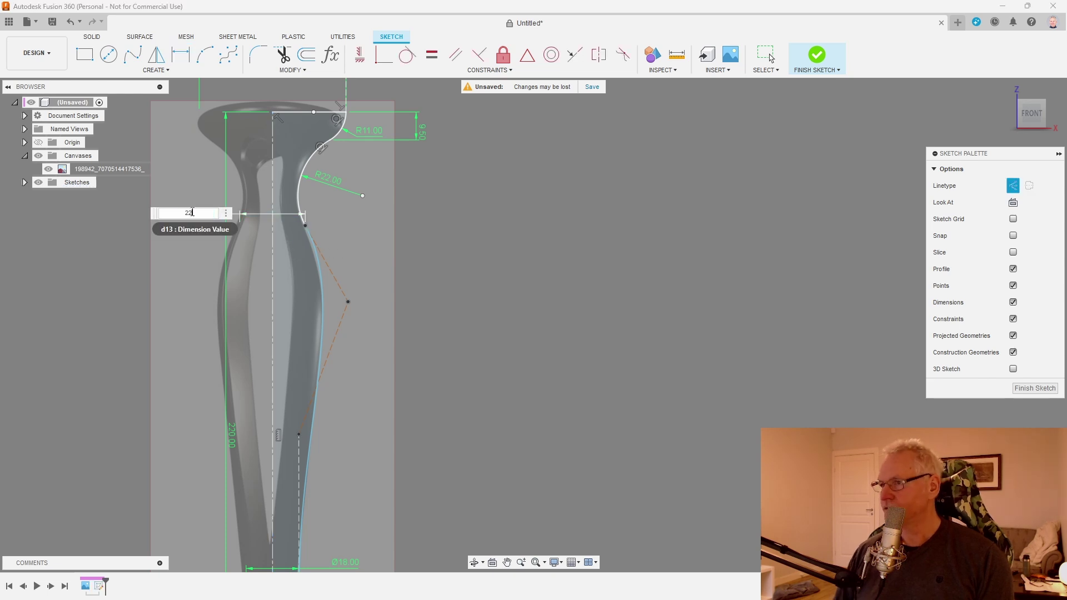
key("Return")
scroll(528, 244, "down", 2)
key("Escape")
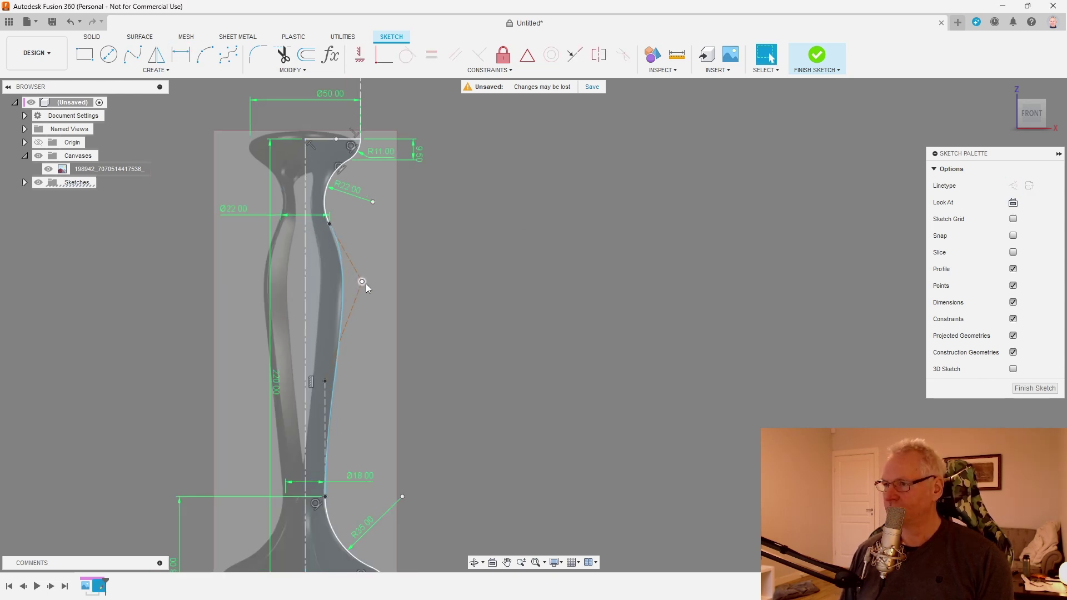
Add a 51.5 mm diameter dimension from the centerline to the handle spline's outer control point.
left_click(365, 283)
scroll(469, 273, "down", 2)
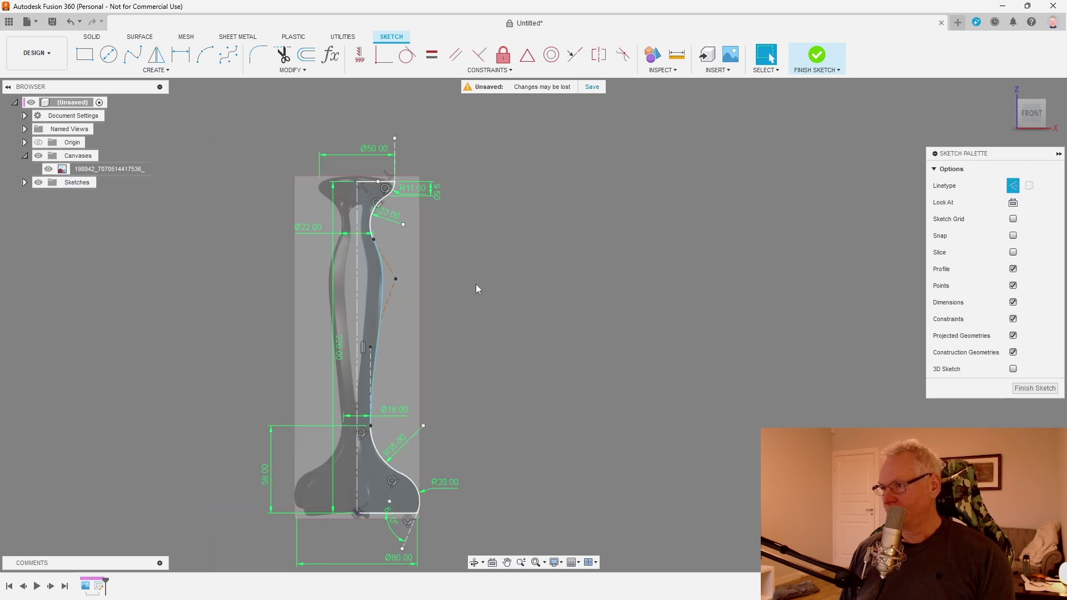
scroll(439, 269, "up", 4)
key("d")
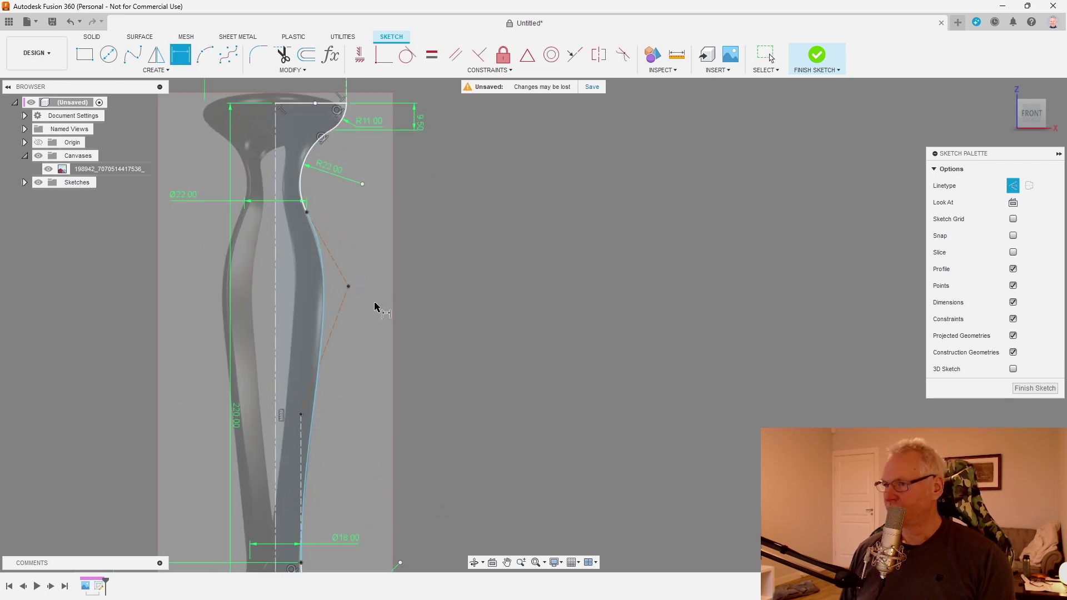
left_click(277, 292)
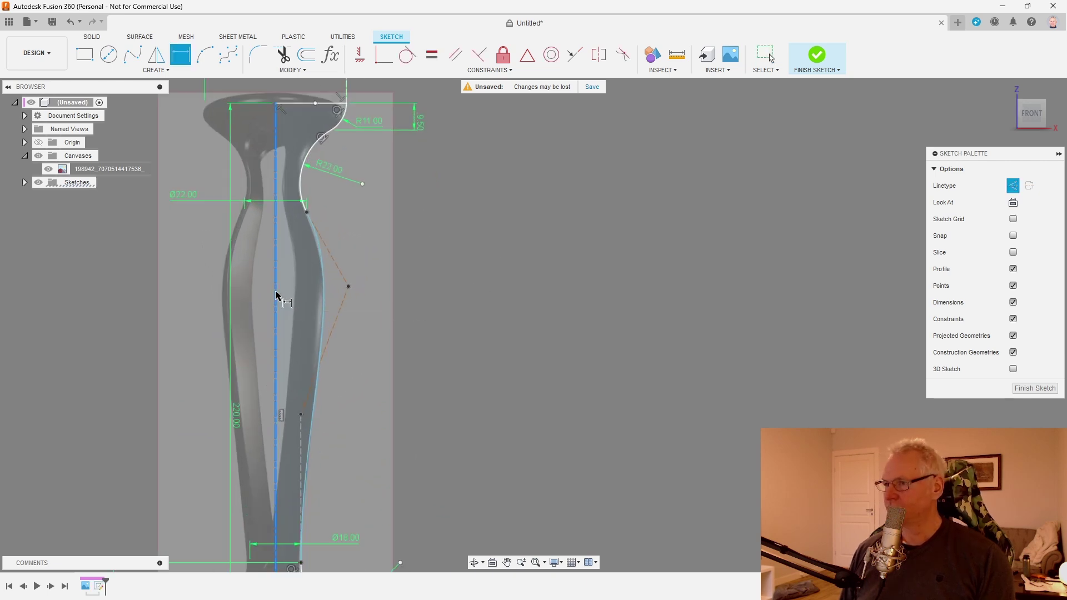
left_click(348, 288)
left_click(432, 281)
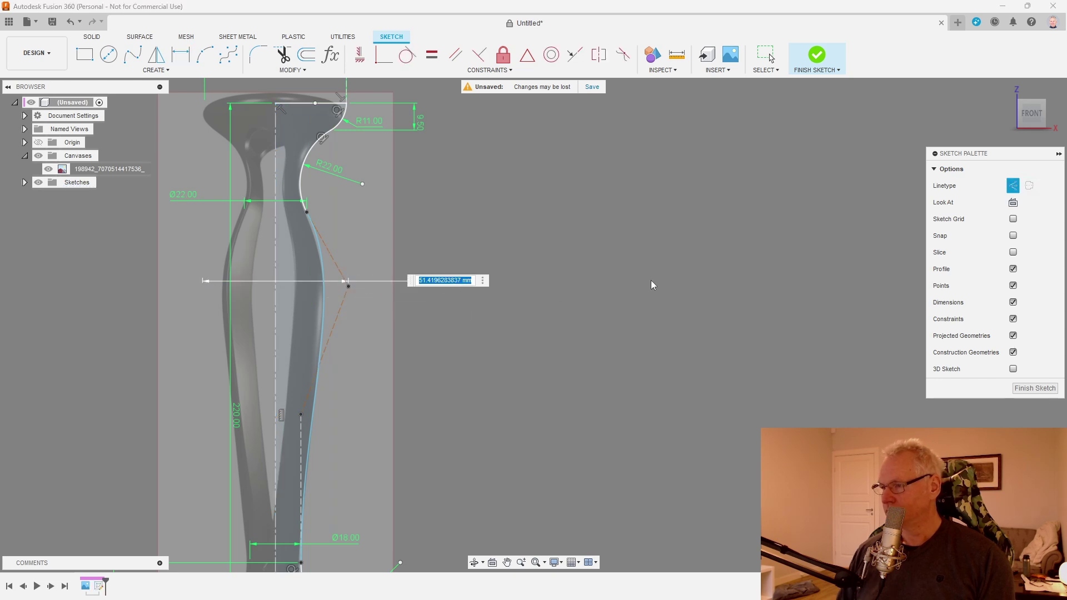
type("51,5")
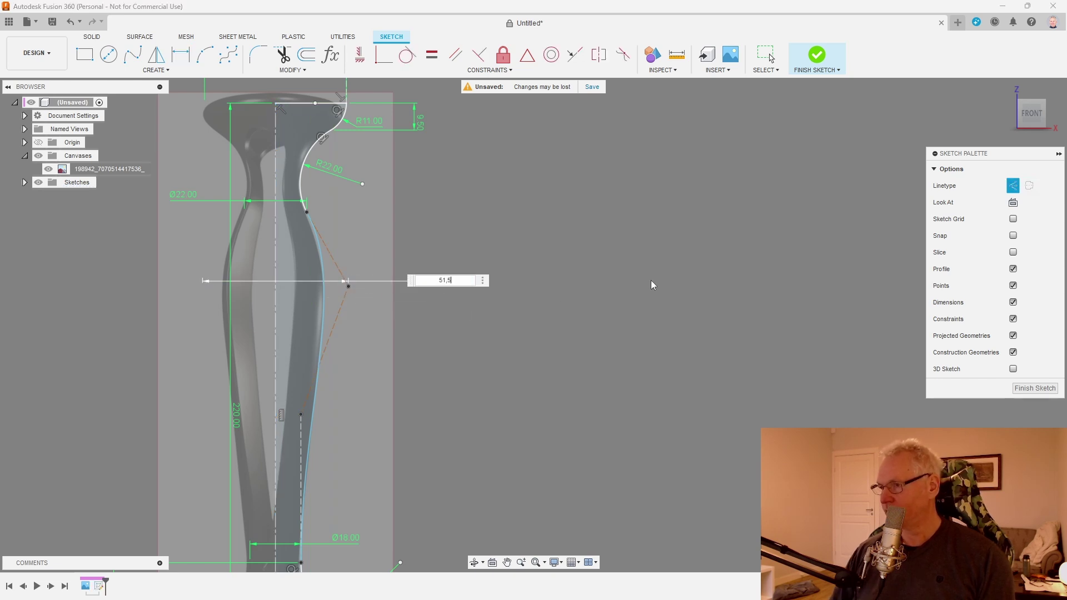
key("Return")
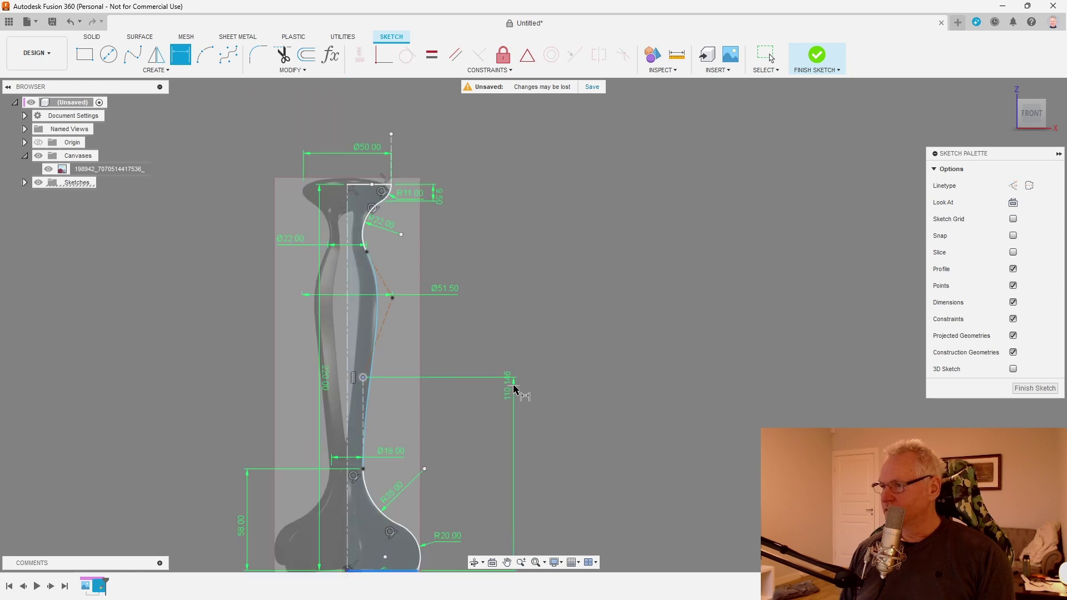
Dimension the height of the spline's lower control point above the base line at 110 mm.
left_click(513, 385)
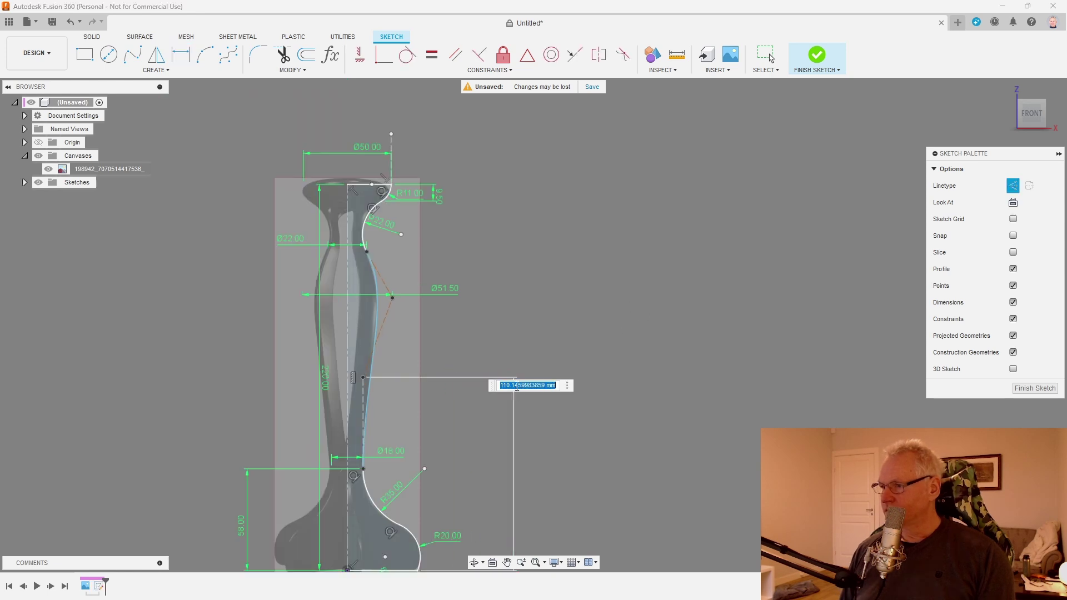
type("110")
key("Return")
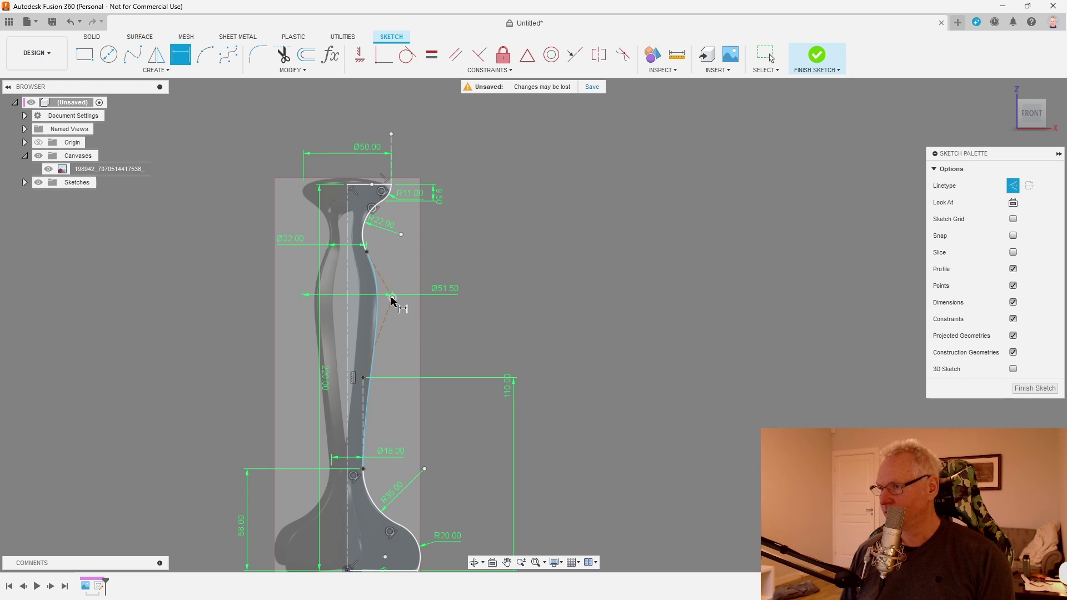
Dimension the height of the spline's outer control point above the base line at 155 mm.
scroll(435, 201, "down", 2)
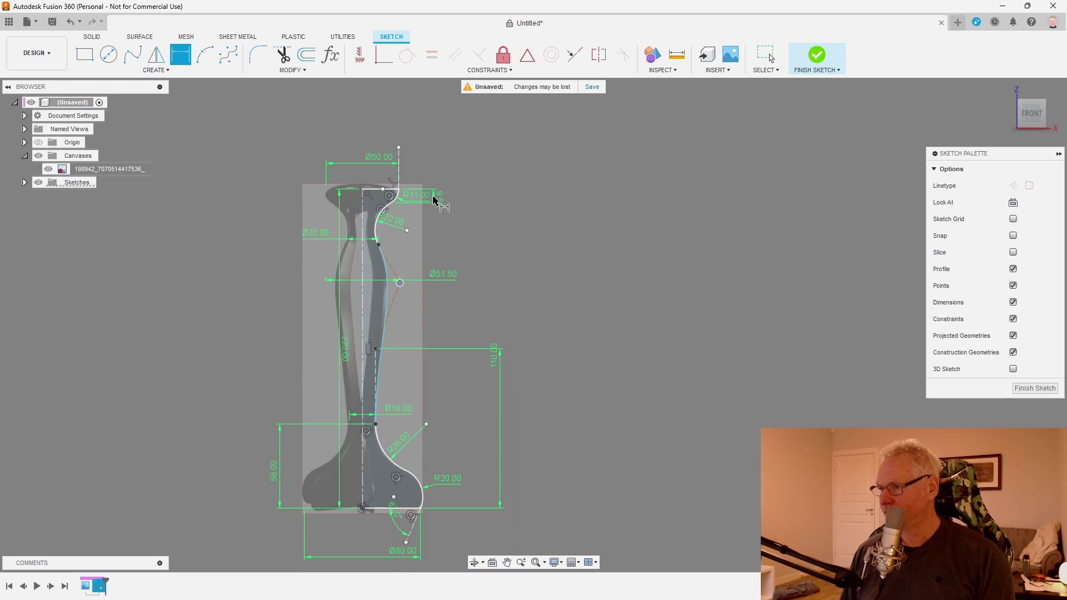
left_click(380, 507)
left_click(568, 414)
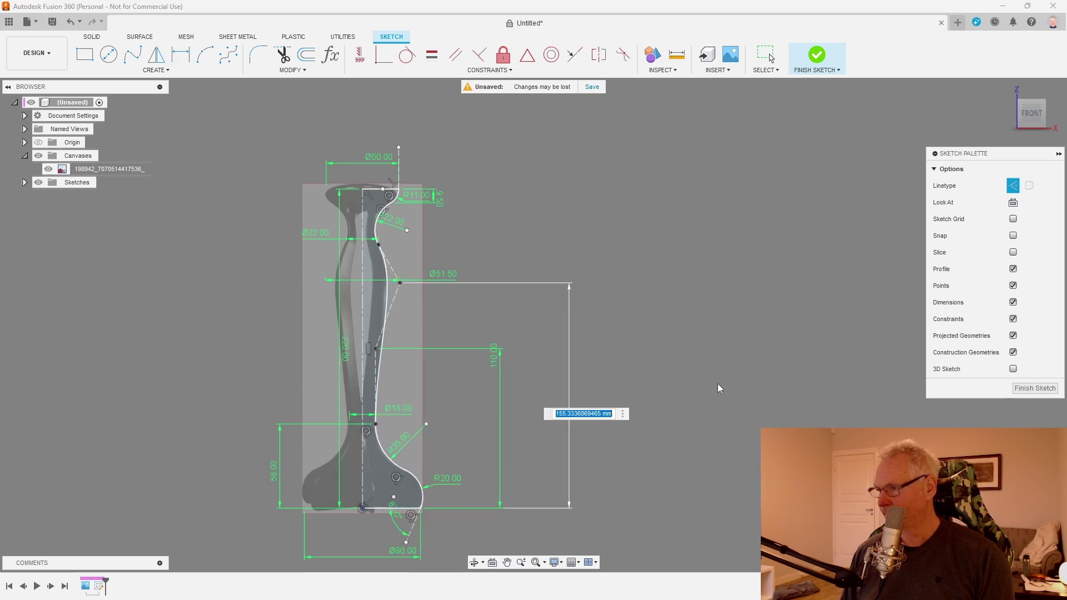
type("155")
key("Return")
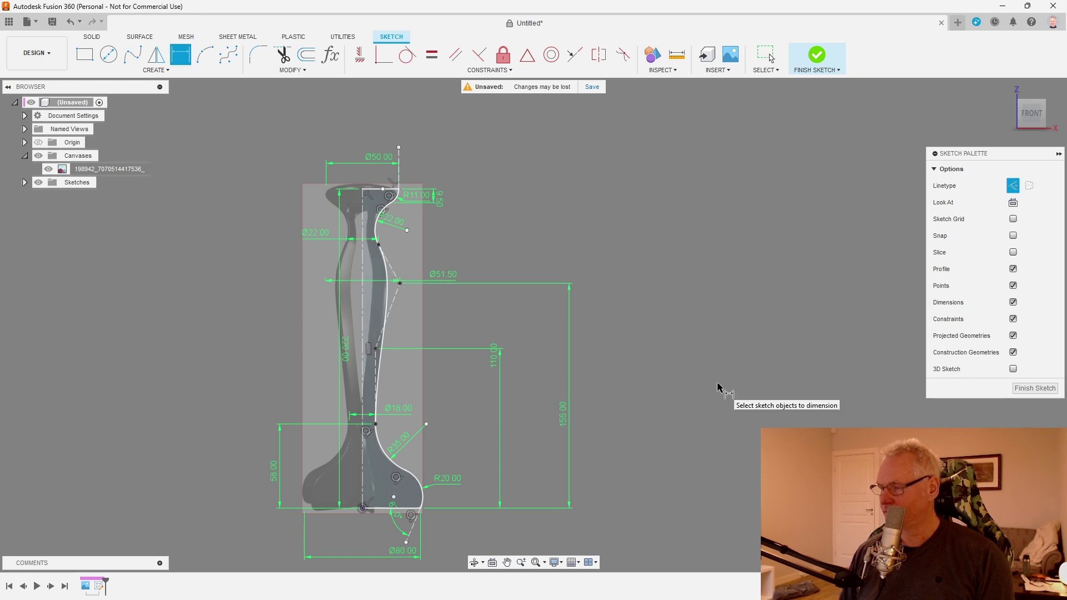
scroll(600, 185, "up", 1)
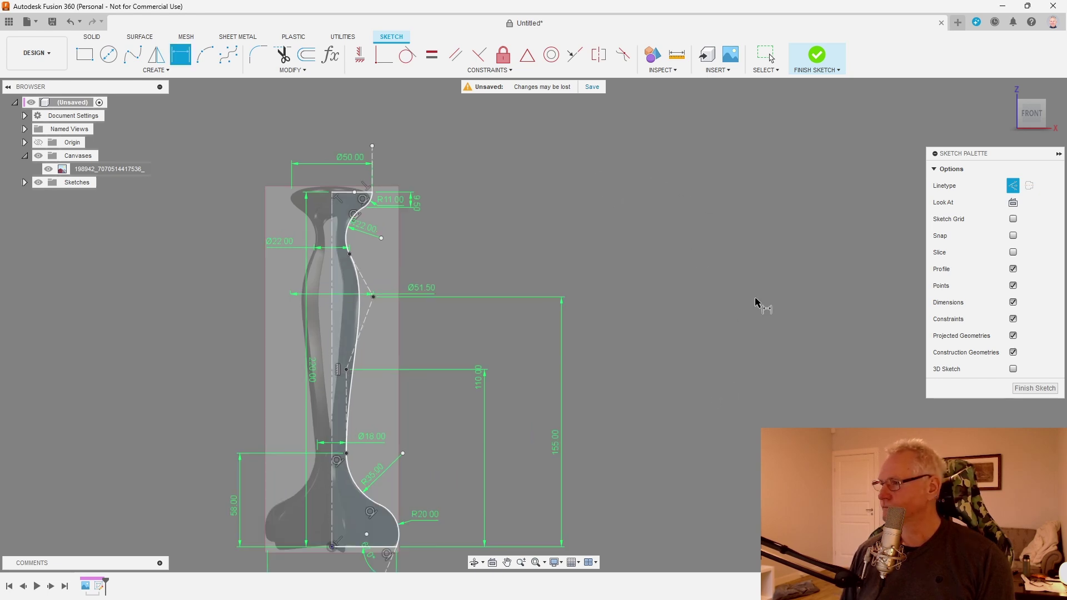
scroll(663, 221, "down", 1)
scroll(228, 532, "up", 1)
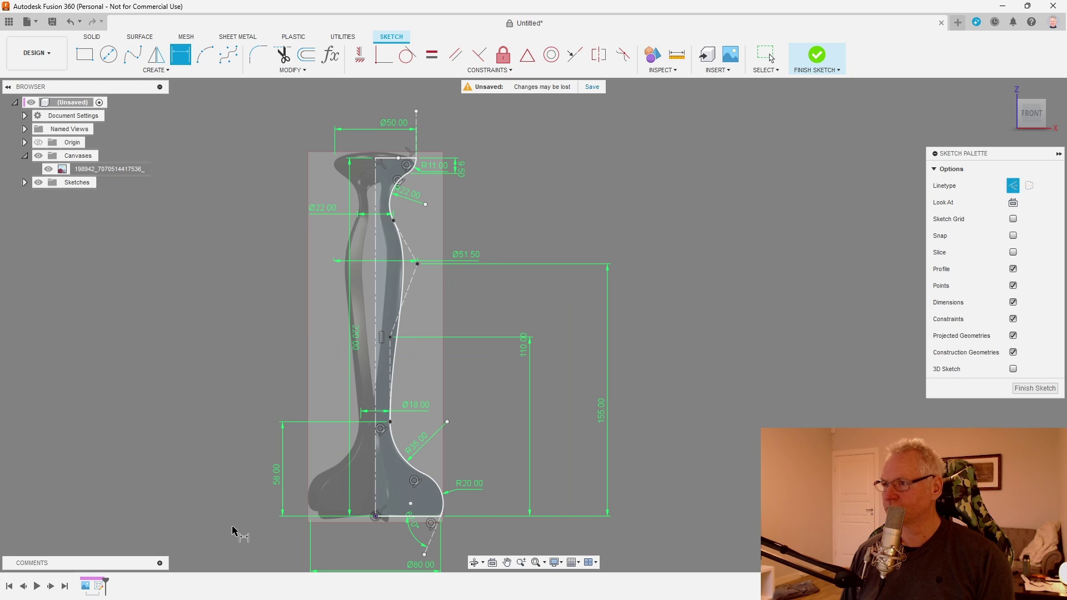
Finish the sketch and revolve the half profile 360 degrees around the centerline as a new body.
left_click(1027, 392)
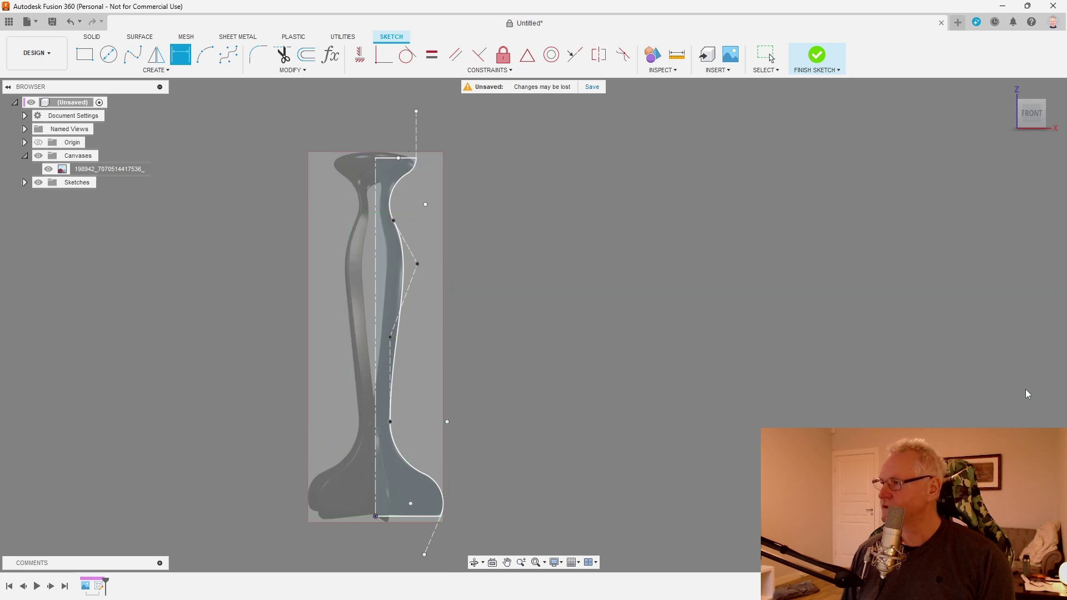
left_click(132, 54)
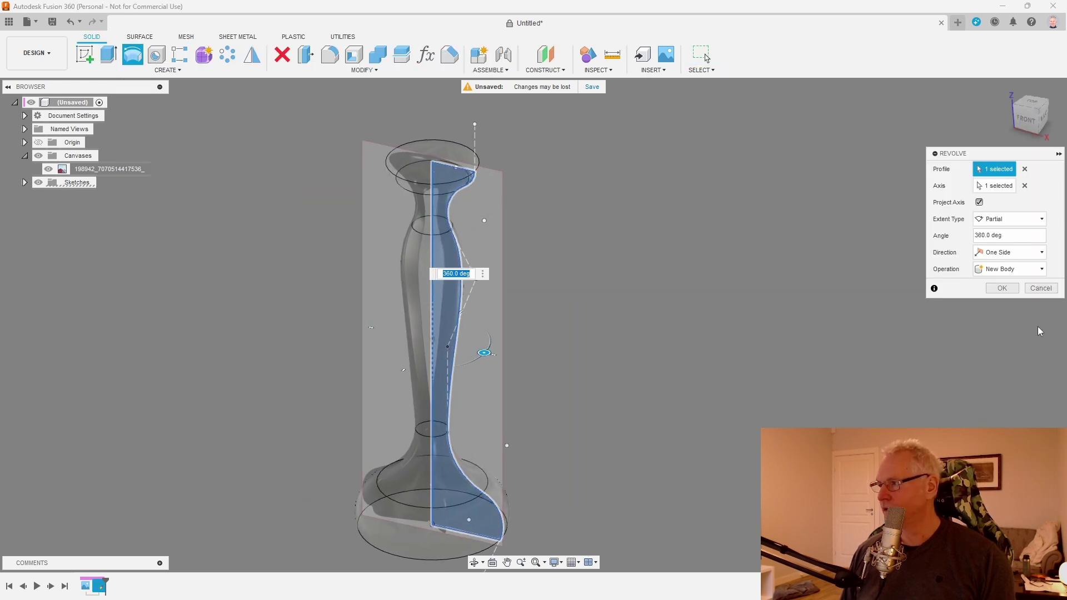
left_click(1002, 288)
middle_click_drag(1002, 287, 713, 326, "shift")
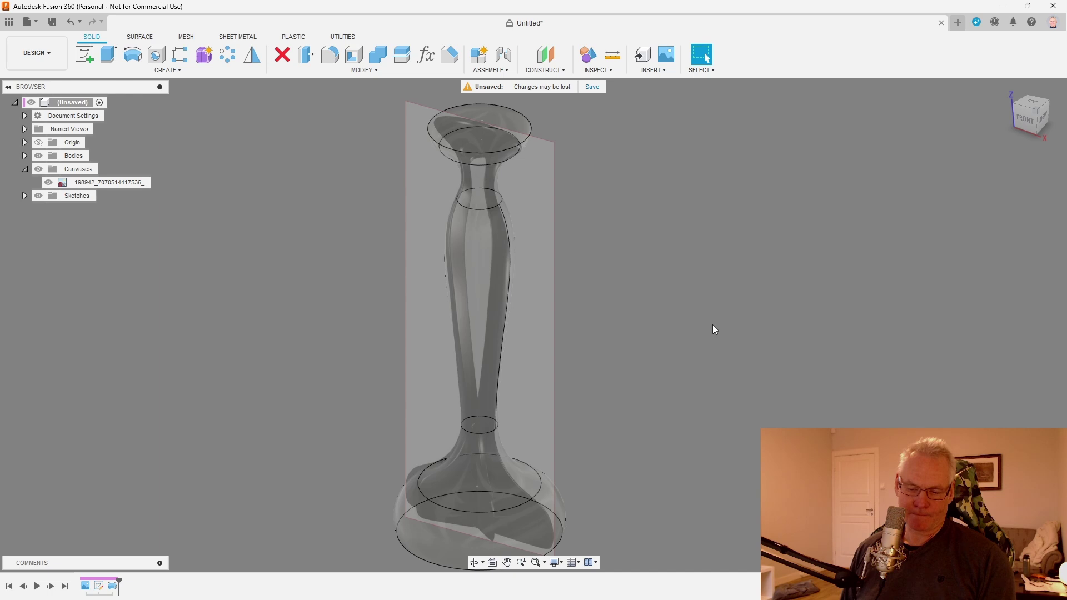
Apply a glossy black appearance to the revolved body.
key("a")
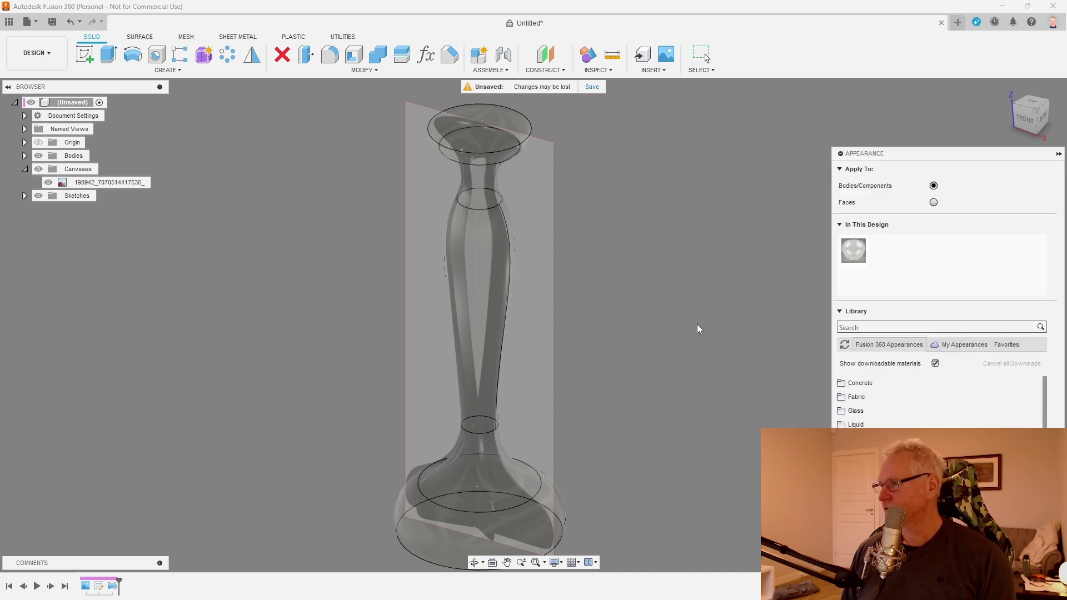
left_click_drag(859, 423, 497, 343)
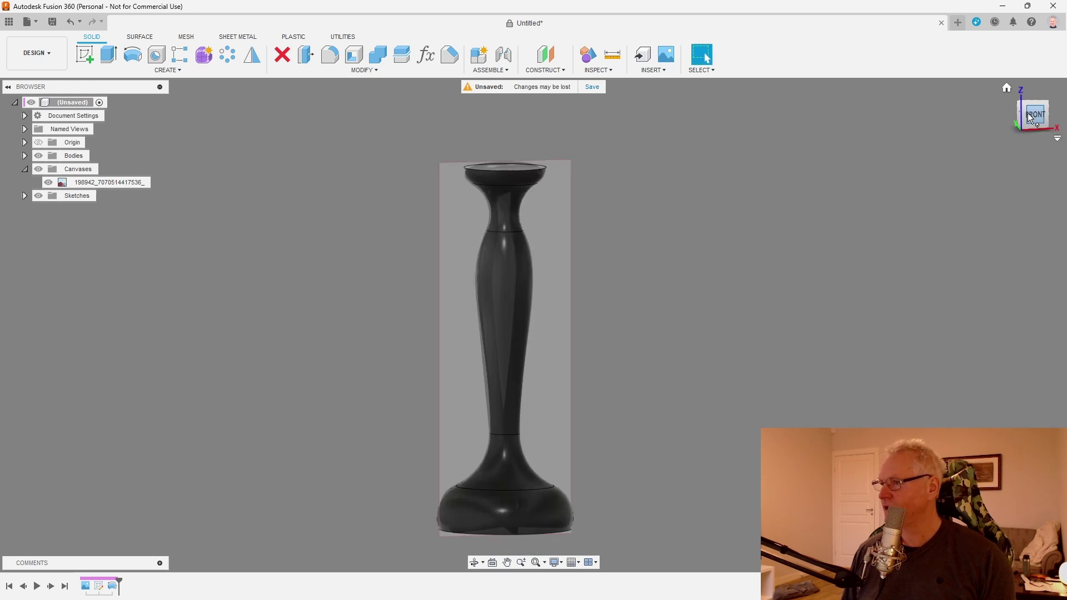
Fillet the top rim edge of the chopper's head with a 2 mm radius.
left_click(1030, 115)
scroll(572, 144, "up", 5)
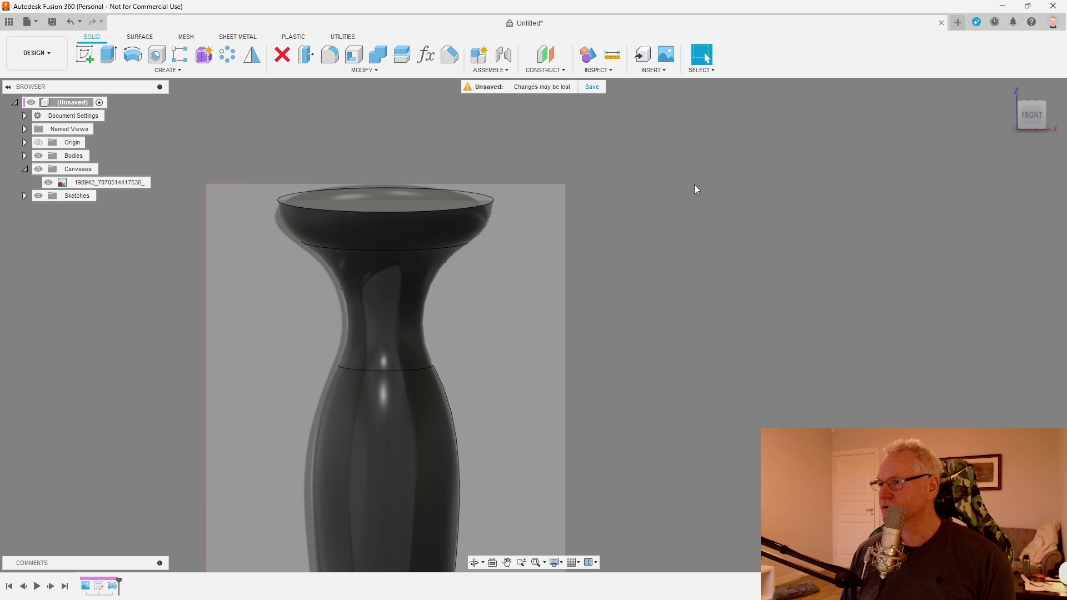
left_click(327, 55)
left_click(500, 194)
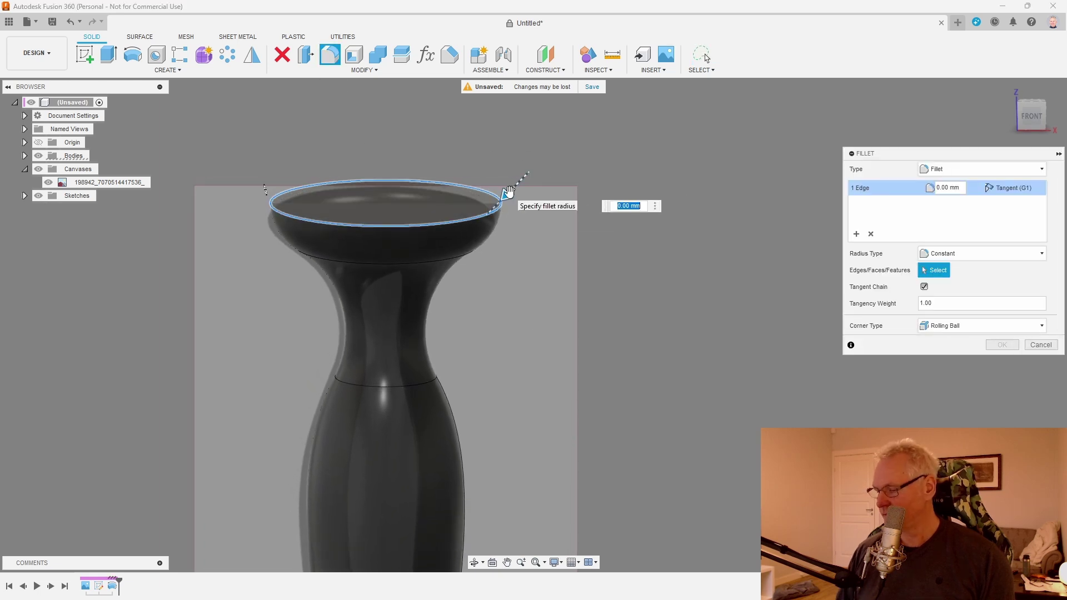
type("2")
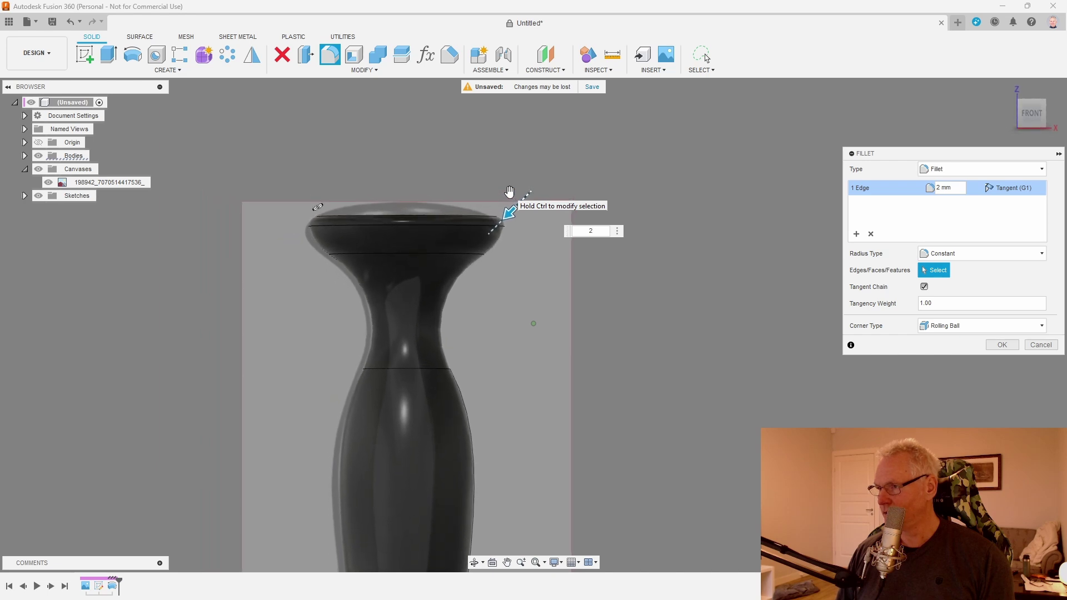
key("Return")
Hide the reference canvas so that only the revolved body is shown.
middle_click_drag(509, 192, 673, 172, "shift")
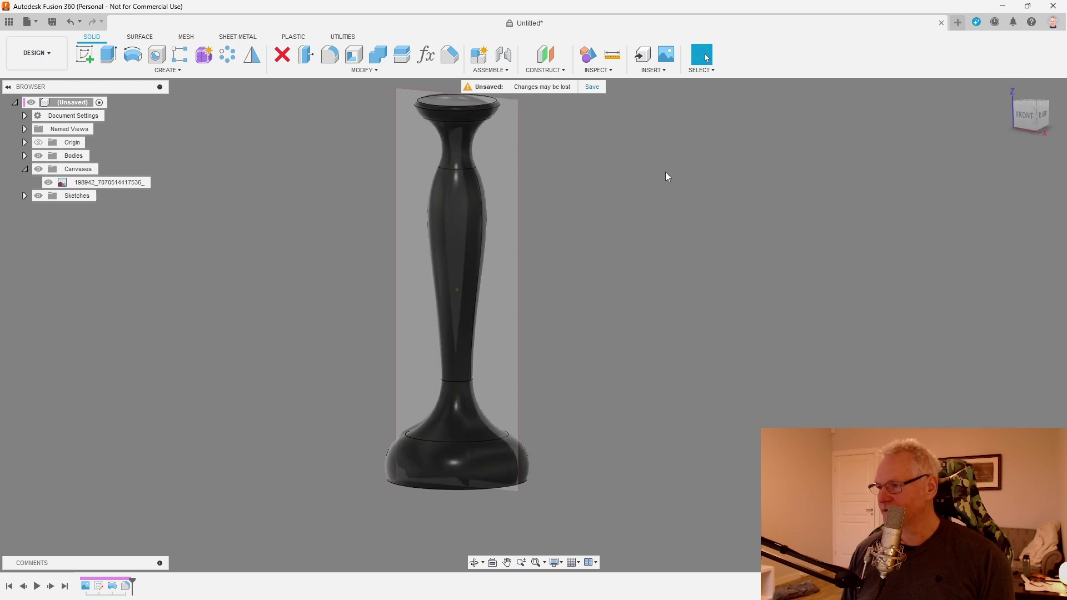
left_click(38, 169)
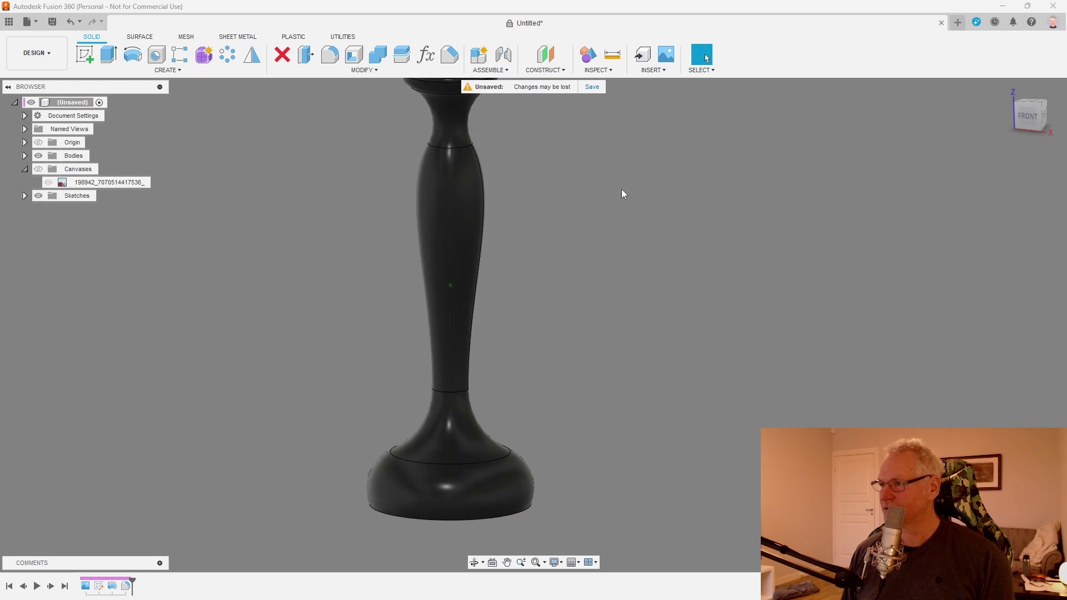
middle_click_drag(621, 189, 677, 267, "shift")
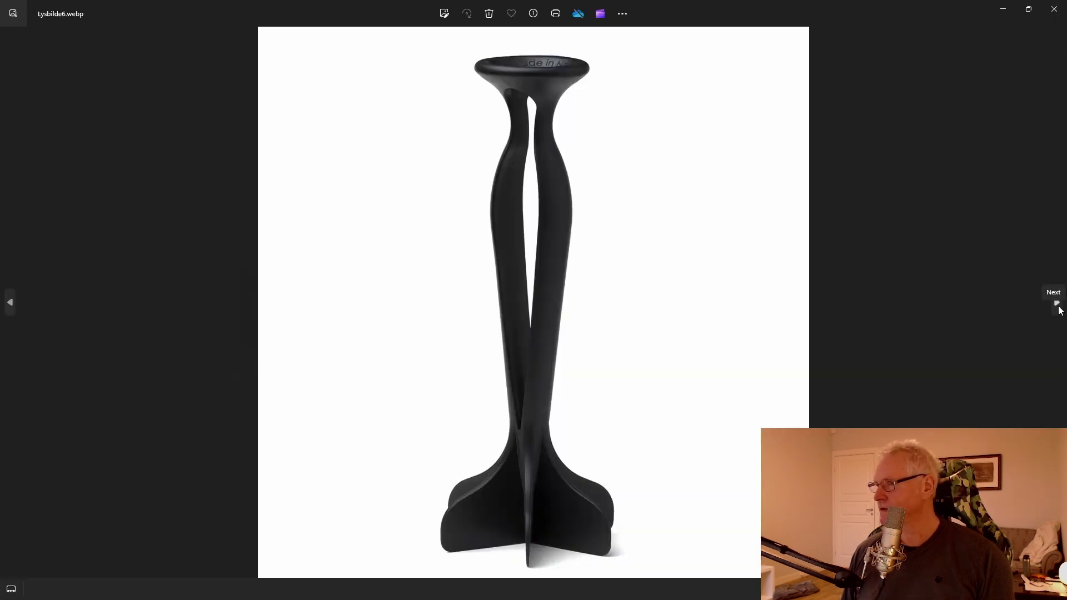
Examine the chopper's shape in the reference photos, then close the image viewer and return to Fusion 360.
left_click(10, 302)
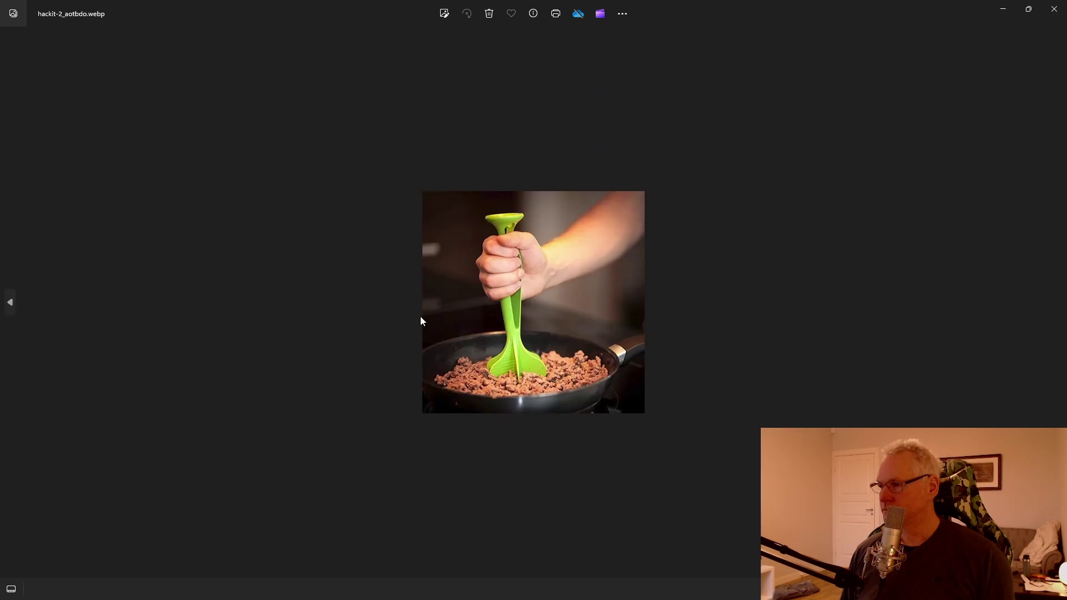
left_click(1057, 302)
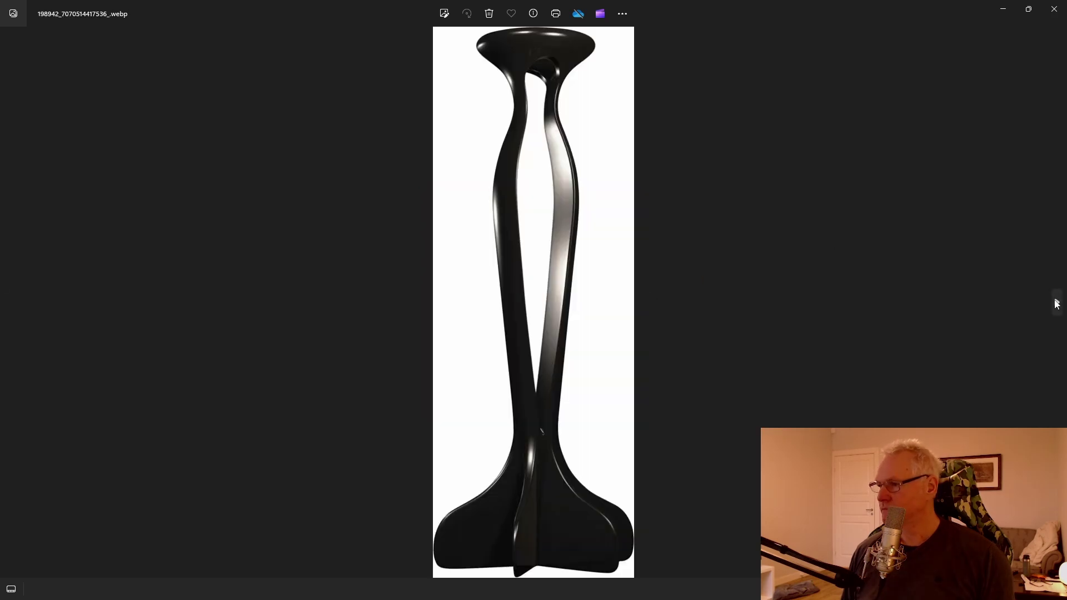
left_click(1056, 304)
left_click(1053, 9)
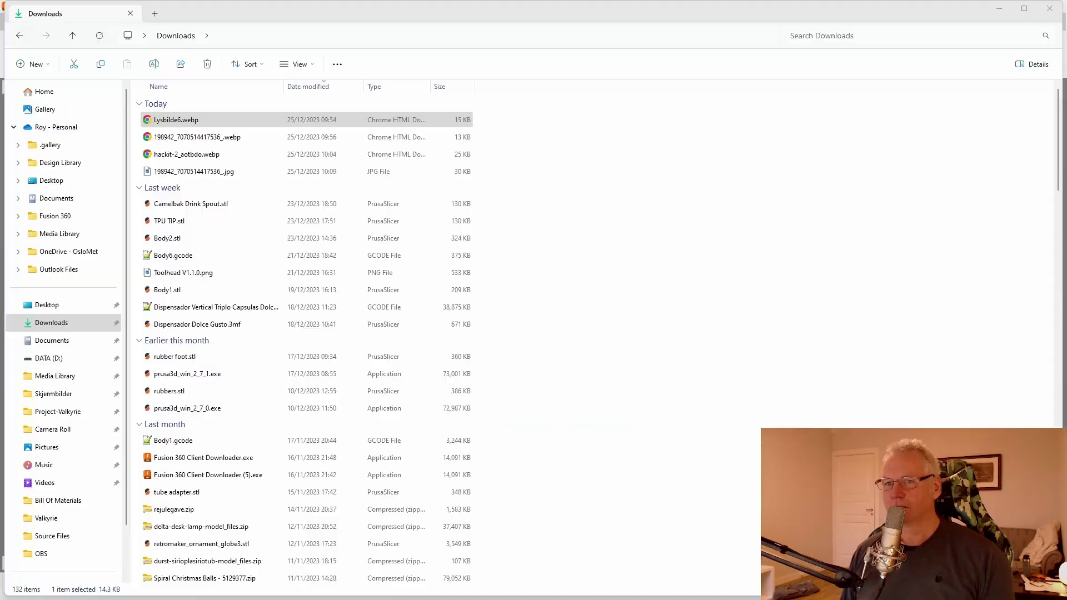
left_click(1009, 6)
Create a sketch on the body's flat bottom face and project the whole body's outline into it with the projection link on.
left_click(487, 380)
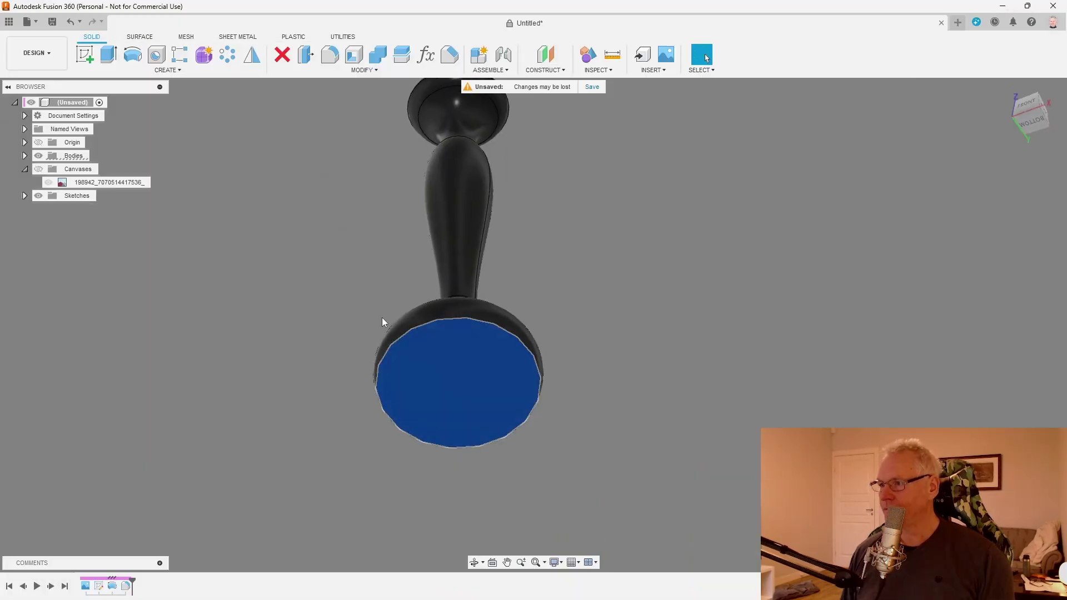
left_click(91, 59)
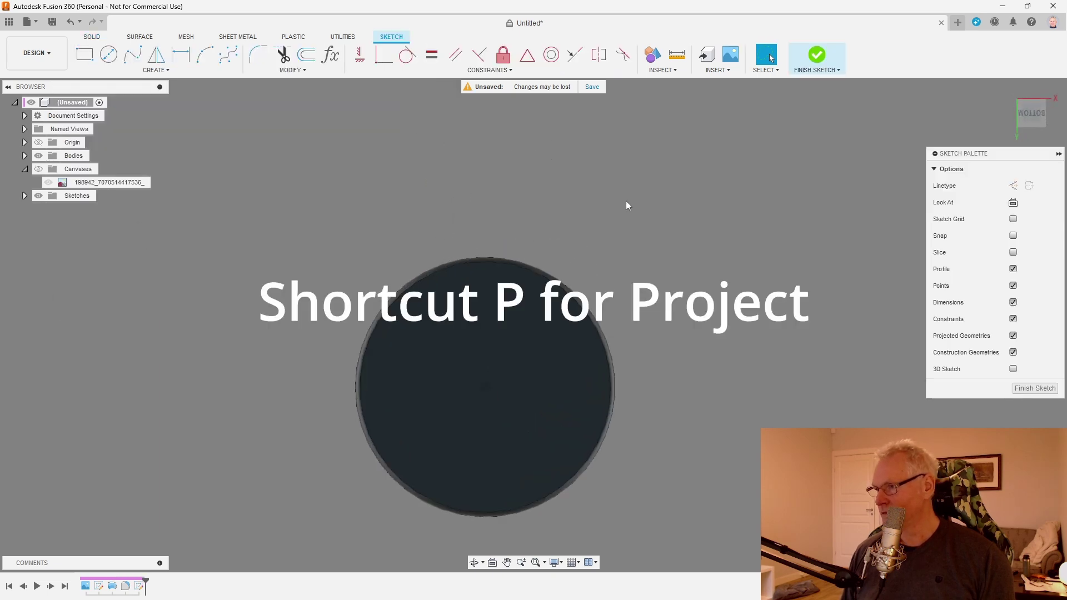
key("p")
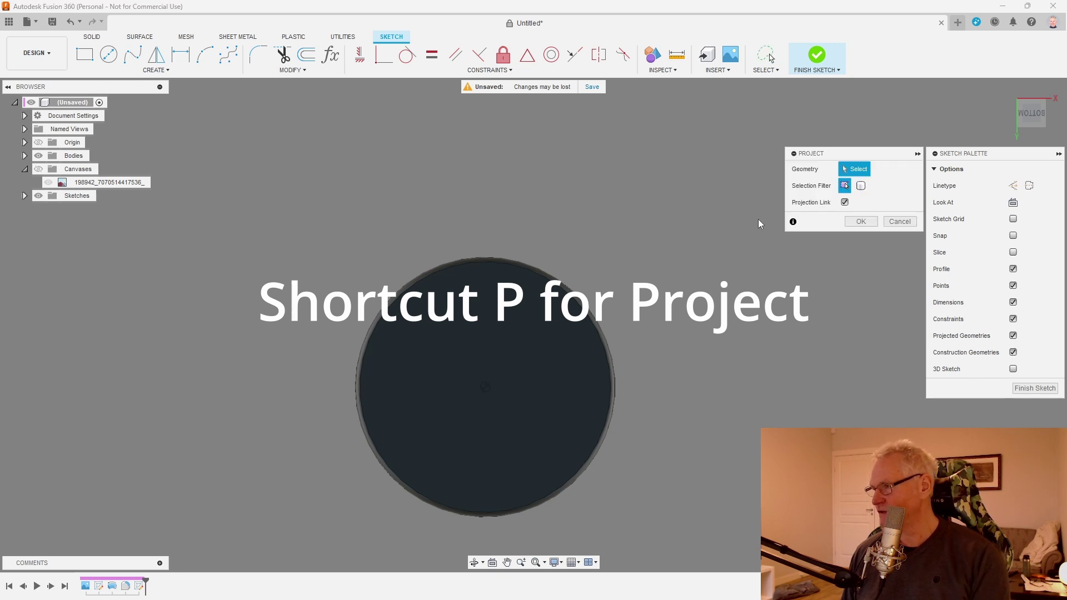
left_click(860, 187)
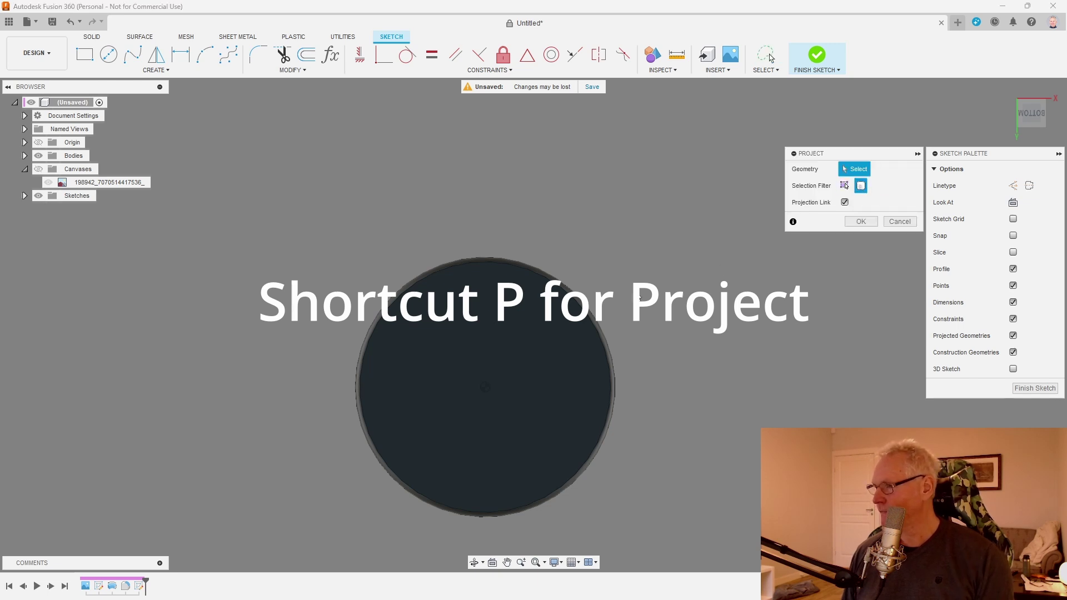
left_click(558, 329)
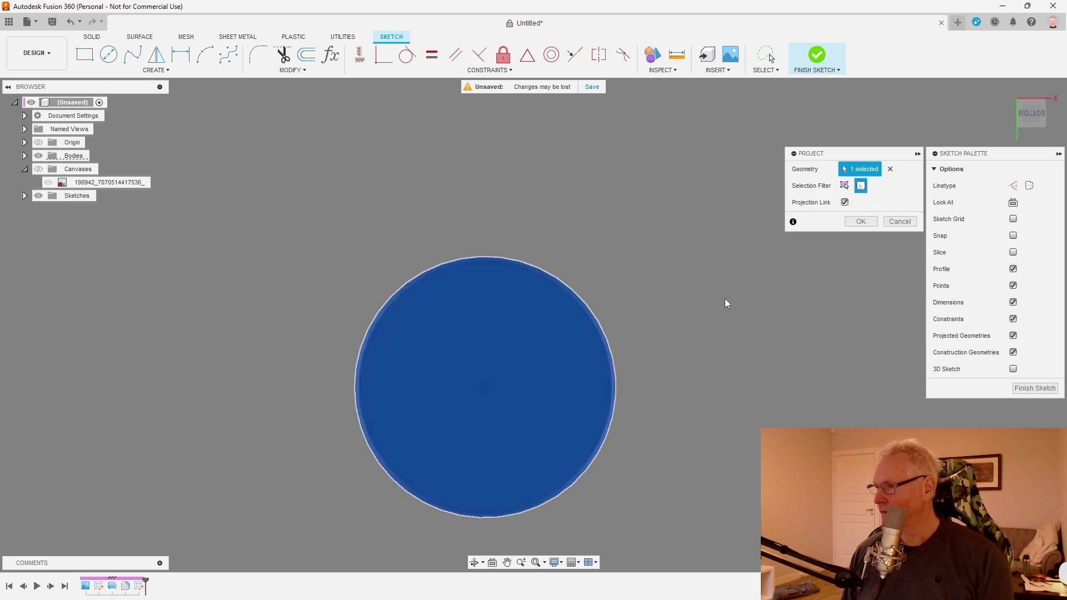
left_click(864, 222)
Draw a 5 mm diameter circle centered on the origin of the bottom sketch.
scroll(602, 183, "down", 1)
scroll(648, 330, "up", 1)
scroll(630, 456, "up", 1)
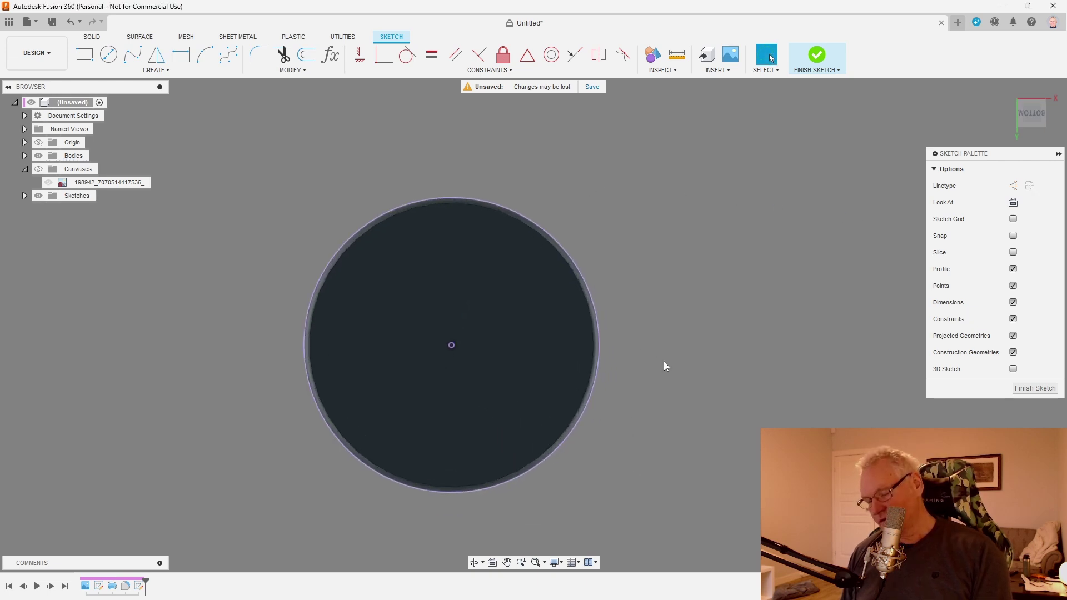
key("c")
left_click(451, 345)
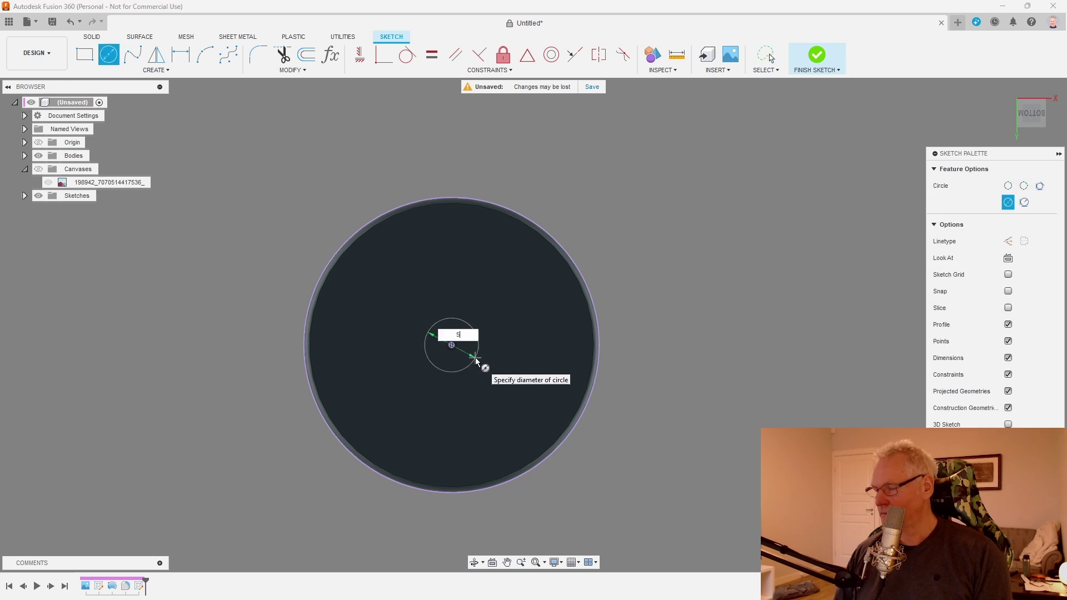
type("5")
key("Return")
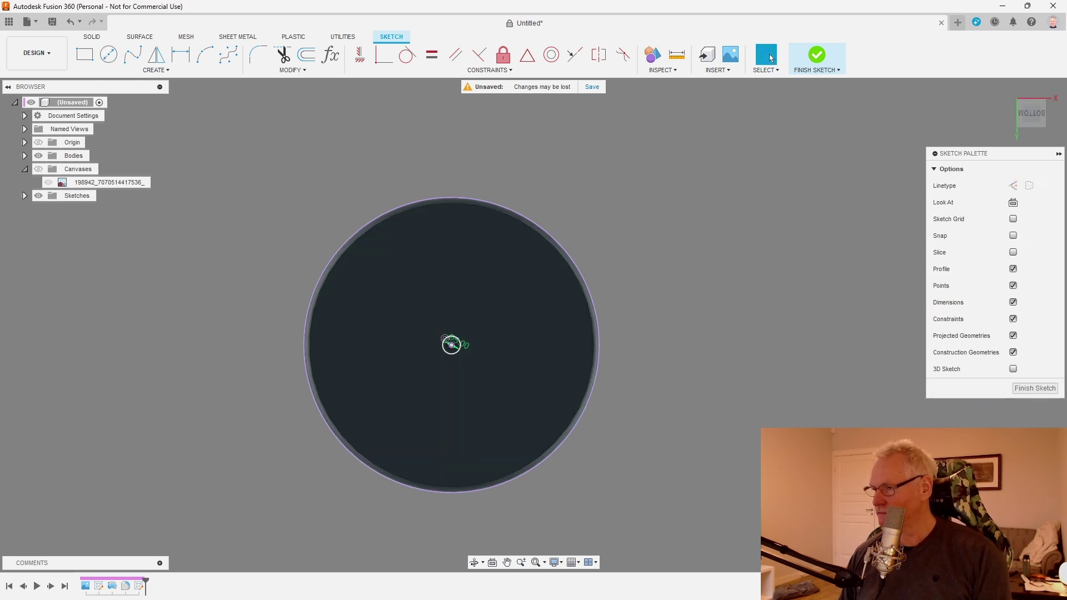
Draw a vertical and a horizontal construction line from the origin to the projected outline of the base.
scroll(663, 219, "up", 1)
key("l")
key("x")
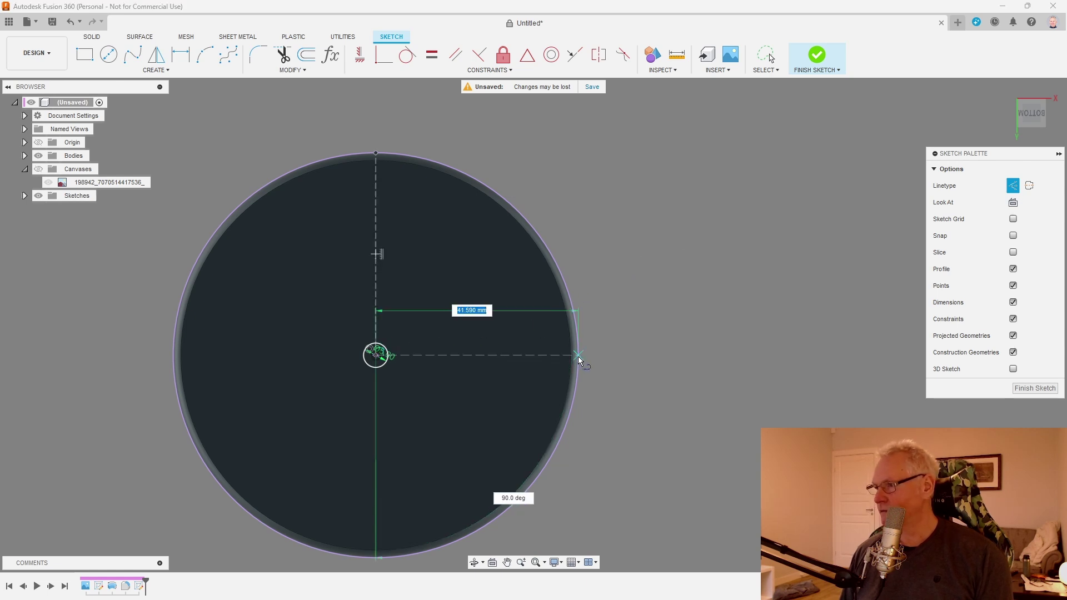
left_click(578, 355)
scroll(641, 365, "up", 1)
key("Escape")
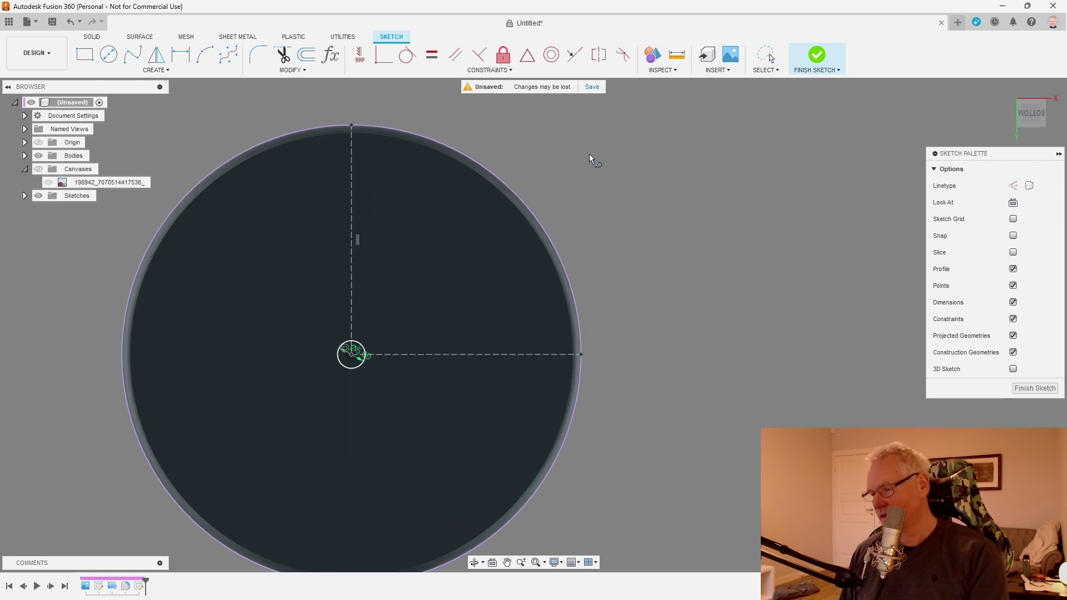
Draw a vertical line upward from the horizontal construction line, just outside the center circle, and attach its upper end to the projected outline.
left_click(379, 354)
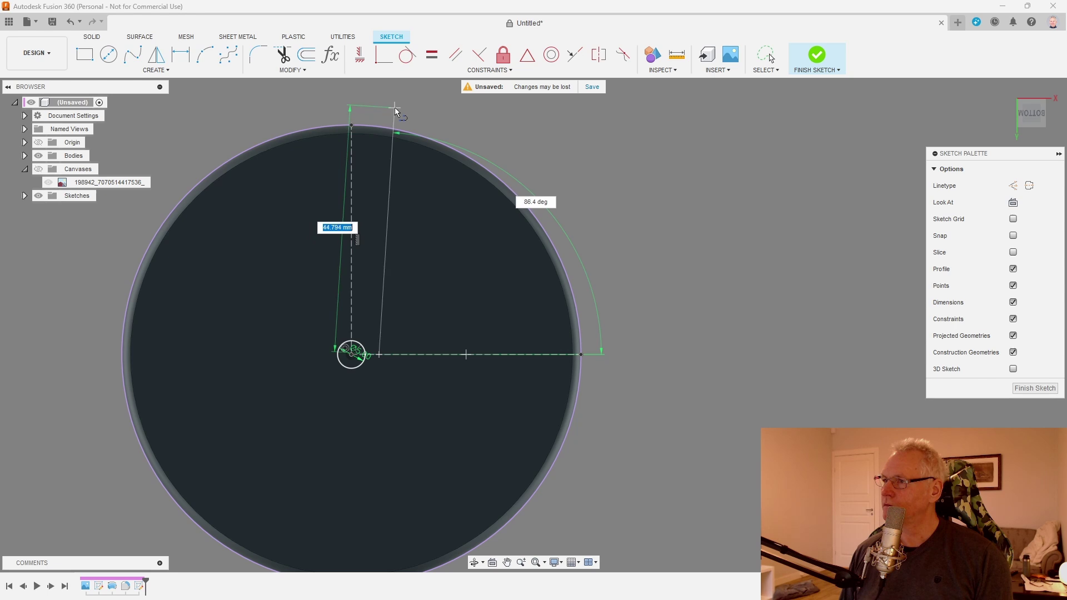
left_click(376, 105)
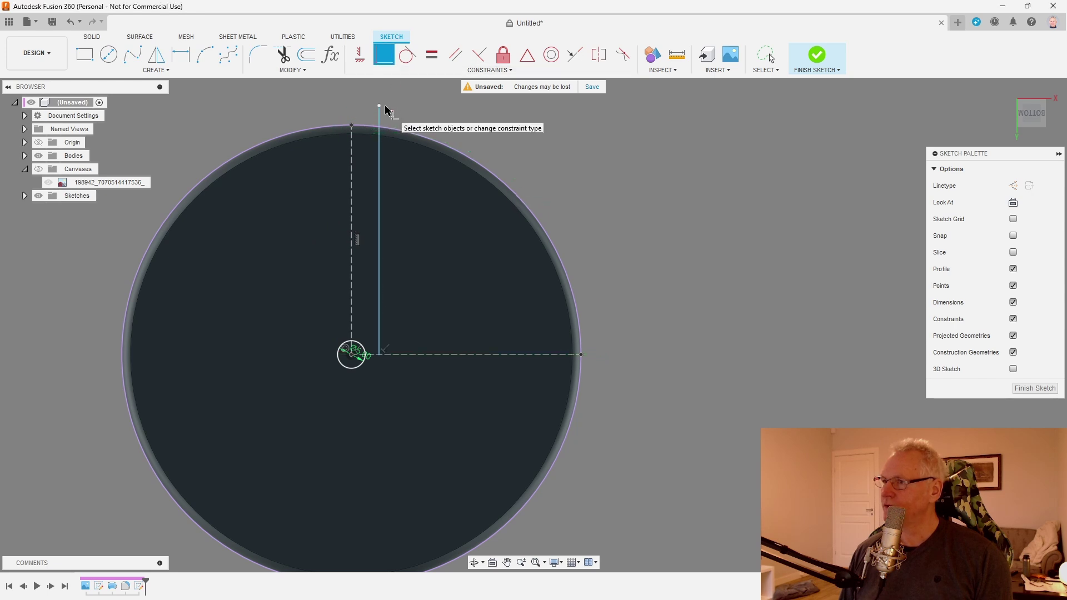
left_click_drag(379, 105, 379, 126)
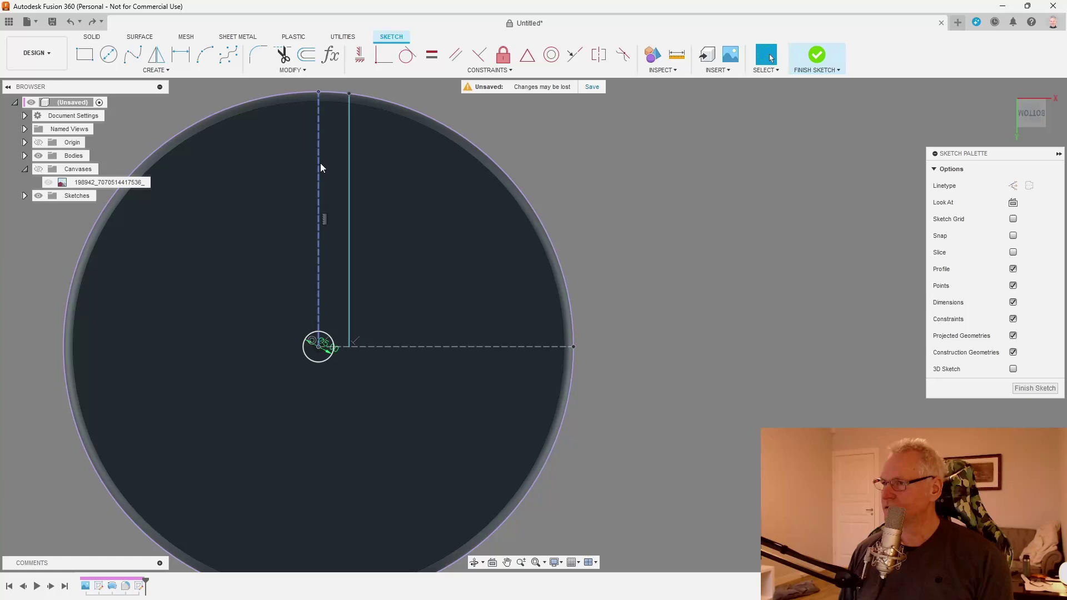
Convert the vertical construction line to a centerline and set the diameter dimension between it and the parallel line to 2 mm.
left_click(319, 169)
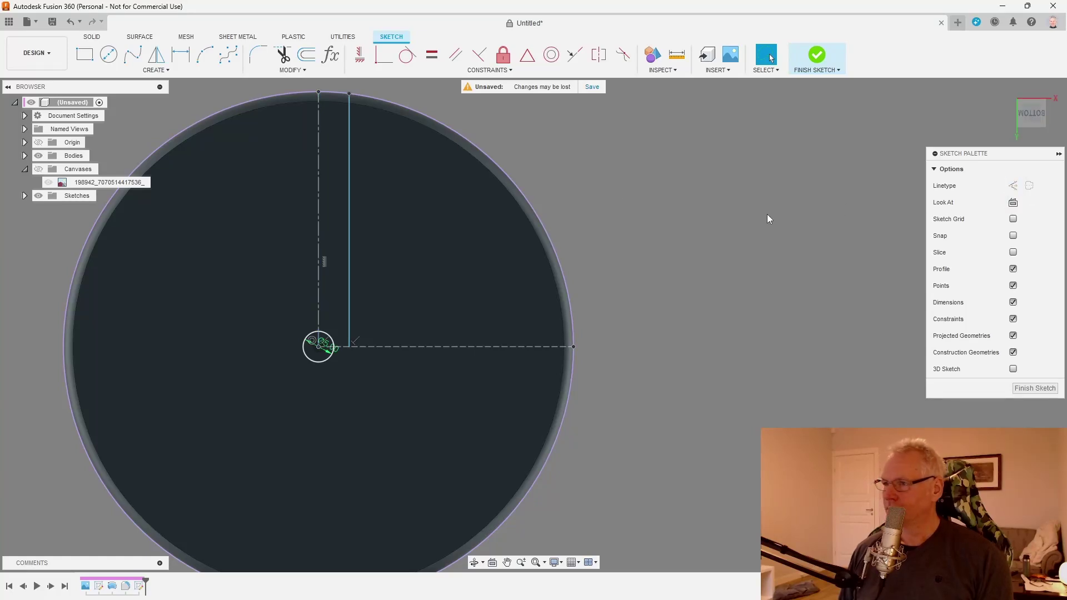
key("d")
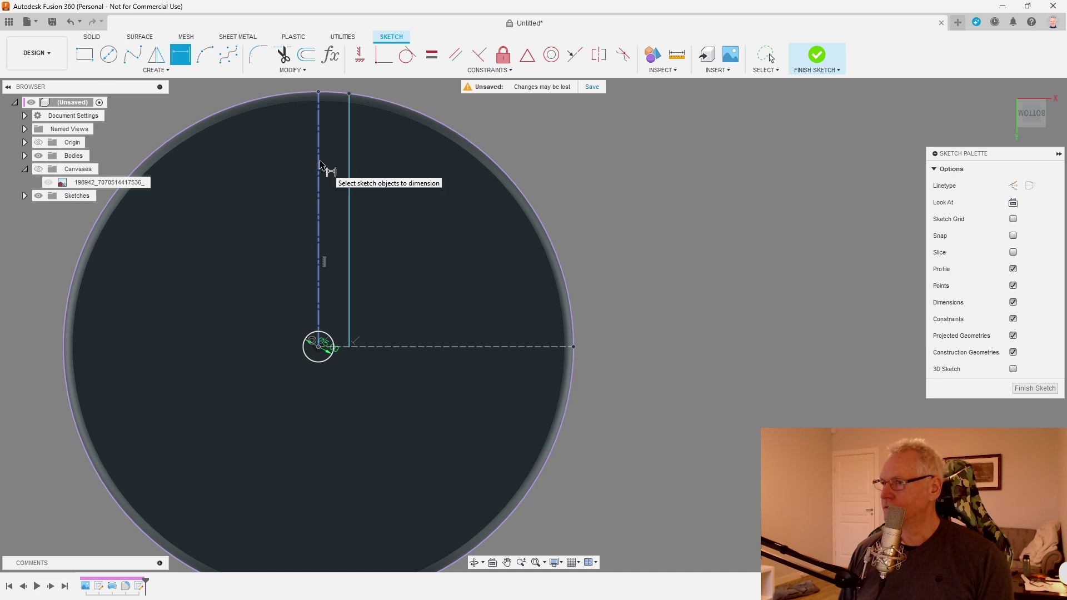
left_click(349, 168)
left_click(391, 171)
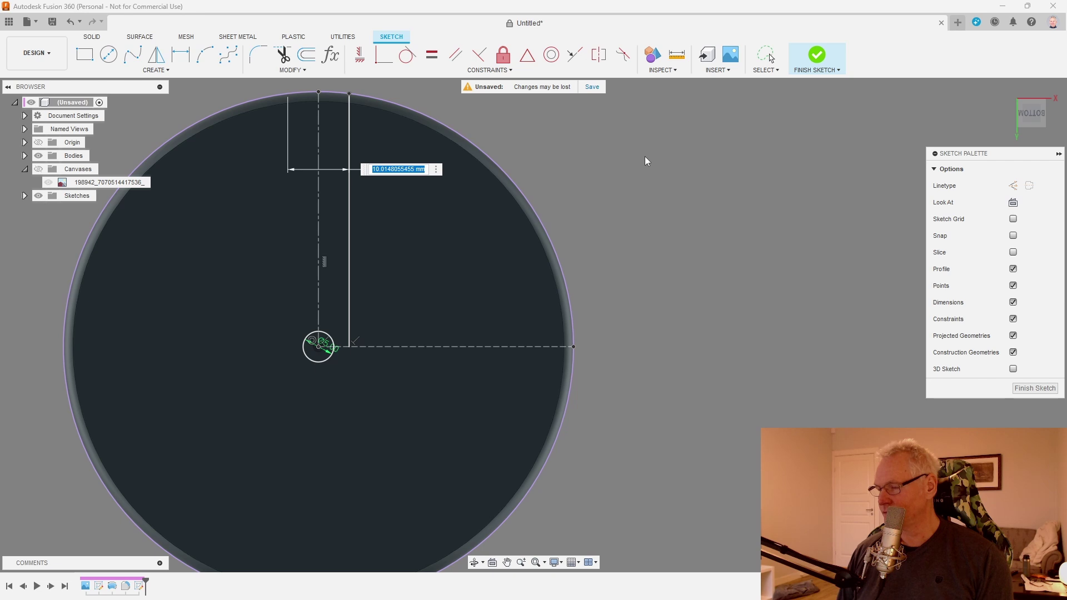
type("2")
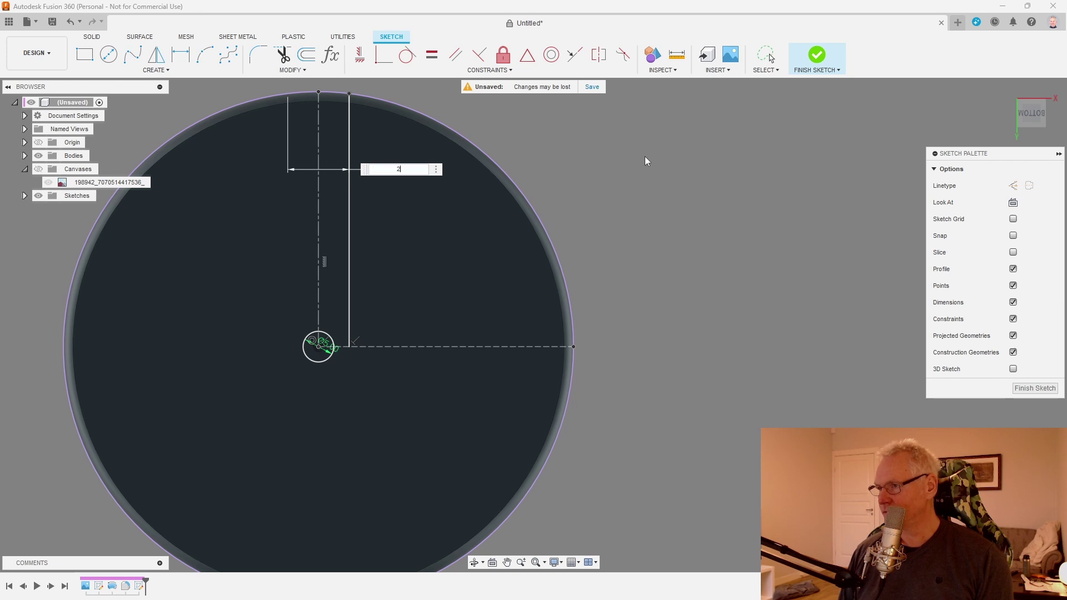
key("Return")
Mirror the vertical line across the centerline.
scroll(645, 160, "up", 2)
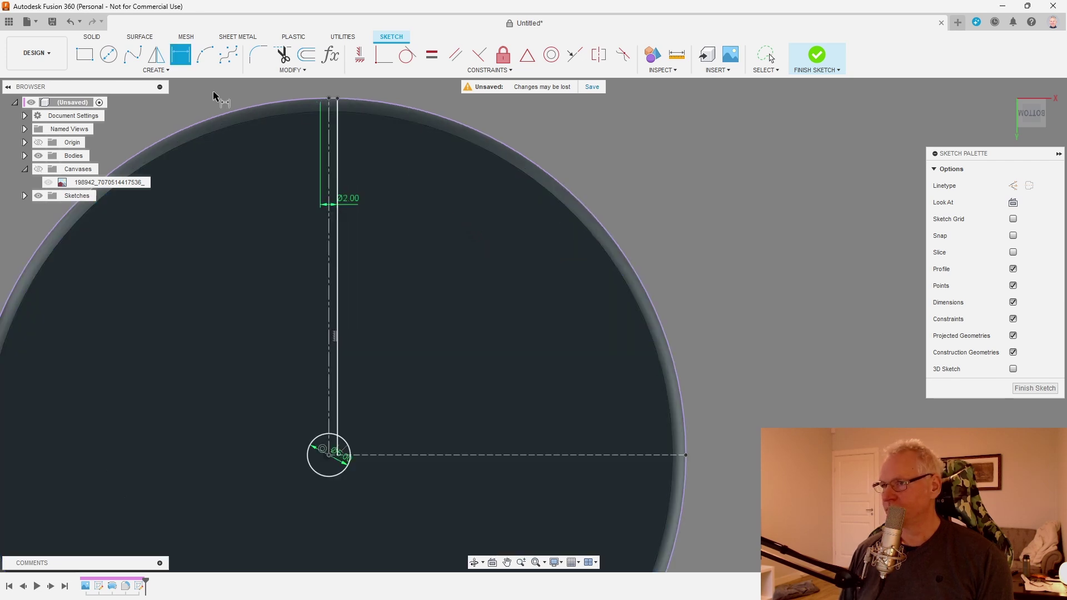
left_click(160, 61)
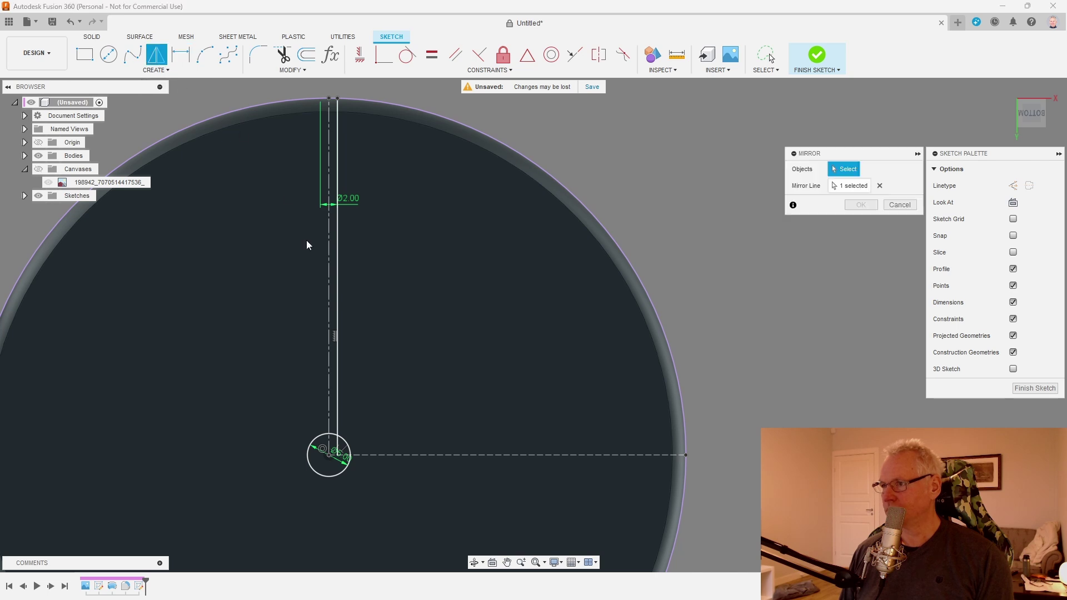
left_click(337, 259)
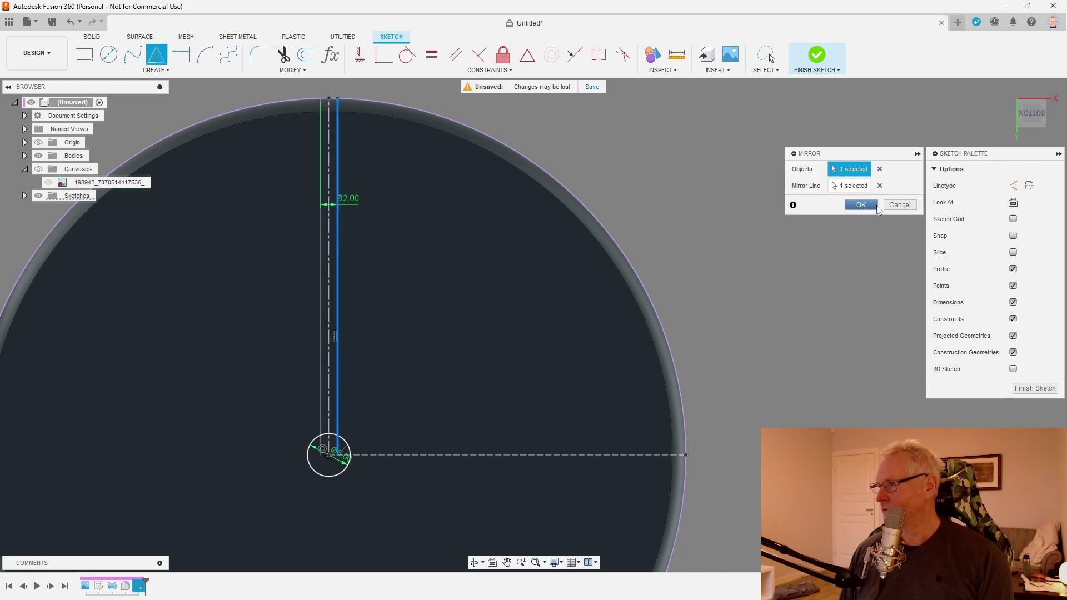
left_click(861, 205)
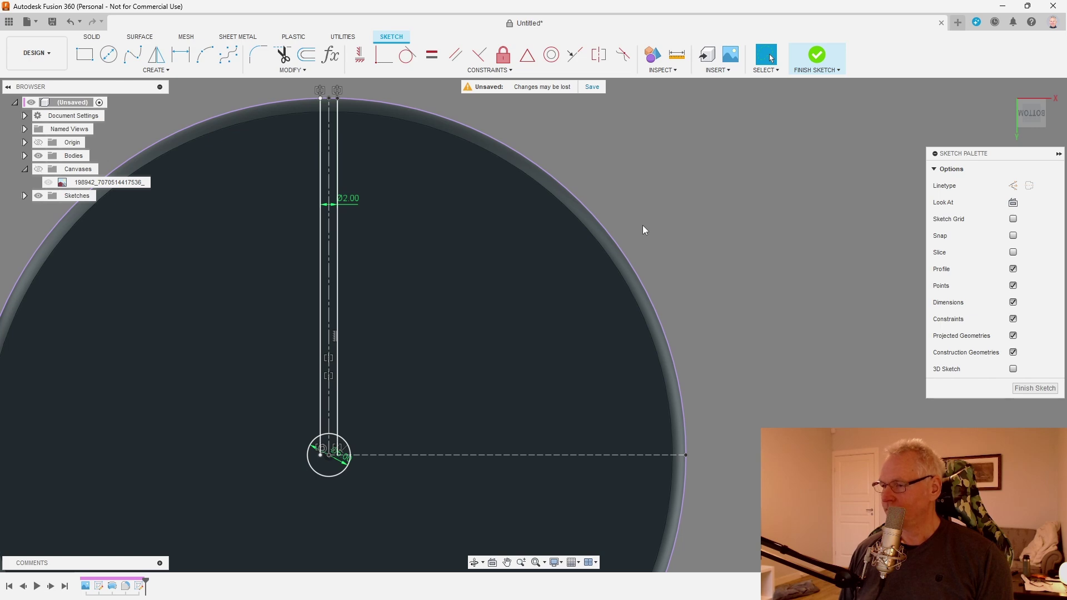
Circular-pattern the two vertical lines around the origin with full distribution and a quantity of 6, and finish the sketch.
scroll(642, 225, "down", 1)
left_click(155, 70)
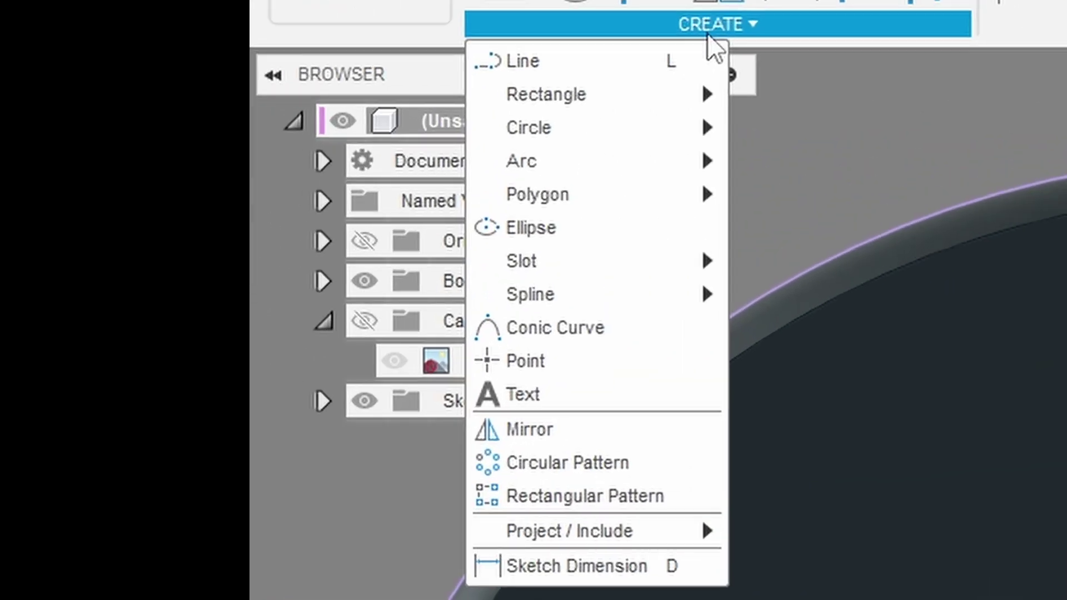
left_click(570, 466)
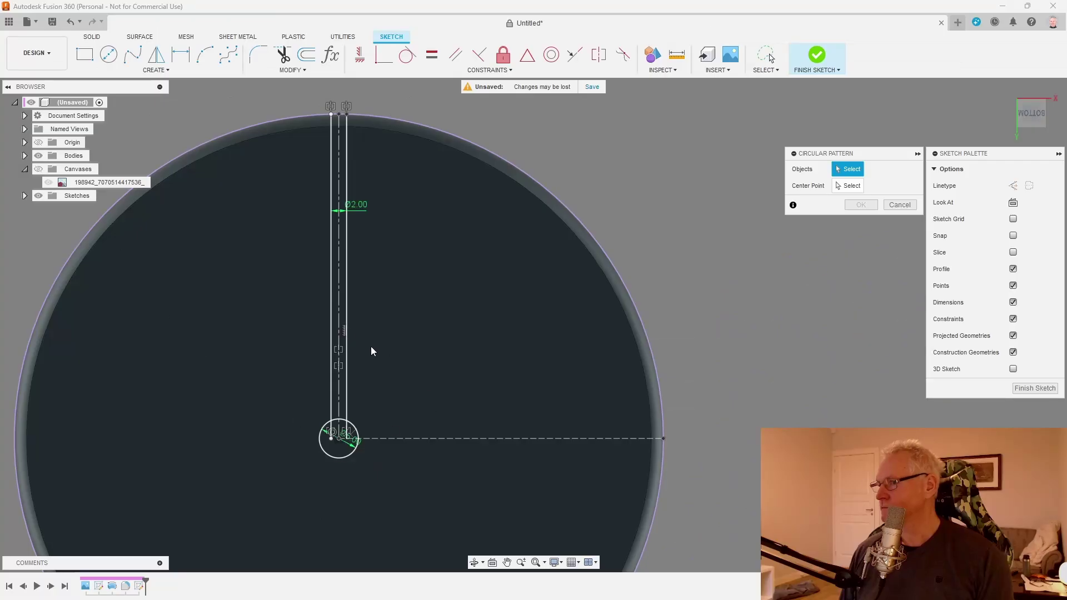
left_click(331, 315)
left_click(347, 322)
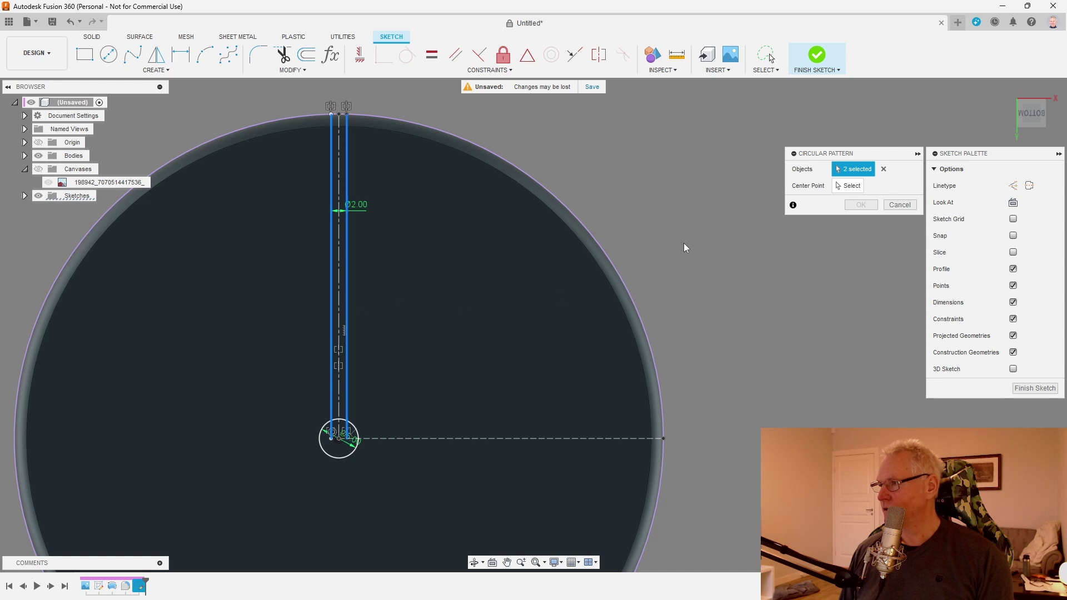
left_click(848, 185)
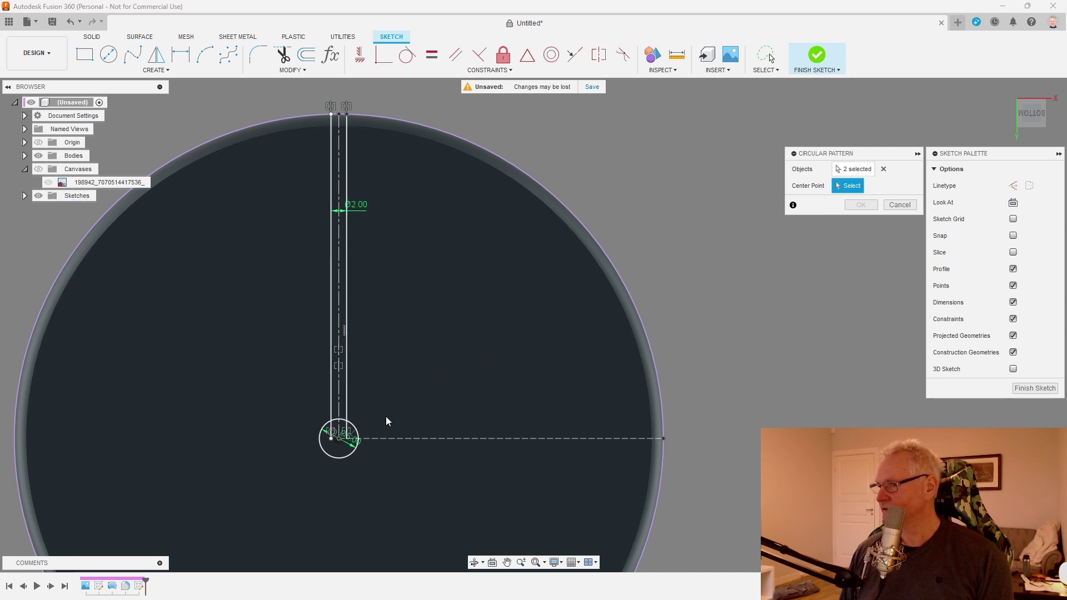
left_click(340, 439)
scroll(541, 165, "down", 3)
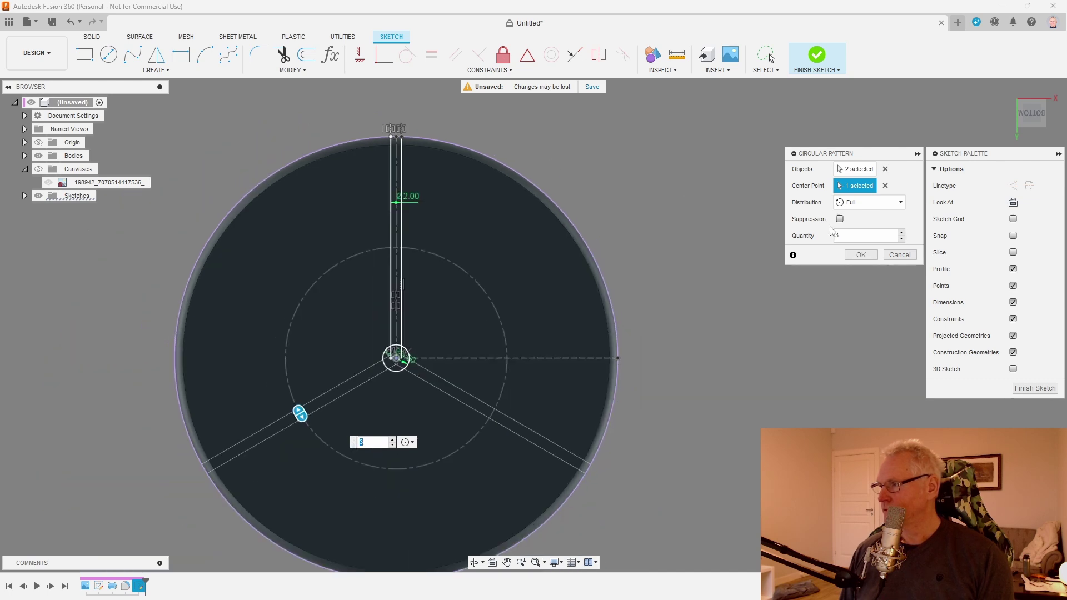
left_click(901, 233)
left_click(901, 233)
left_click(901, 233)
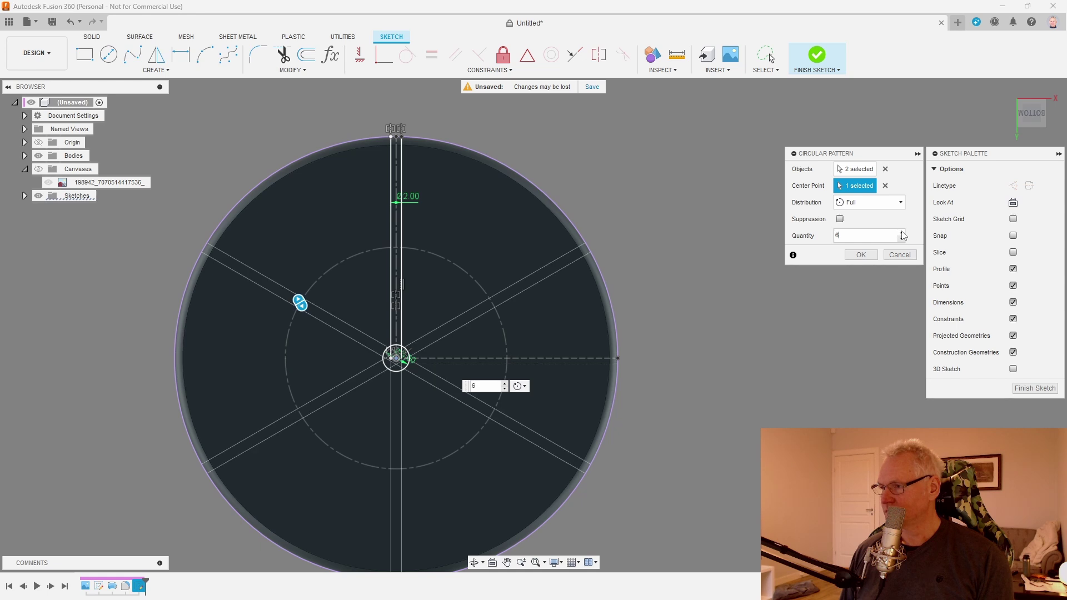
left_click(861, 255)
middle_click_drag(859, 251, 732, 295, "shift")
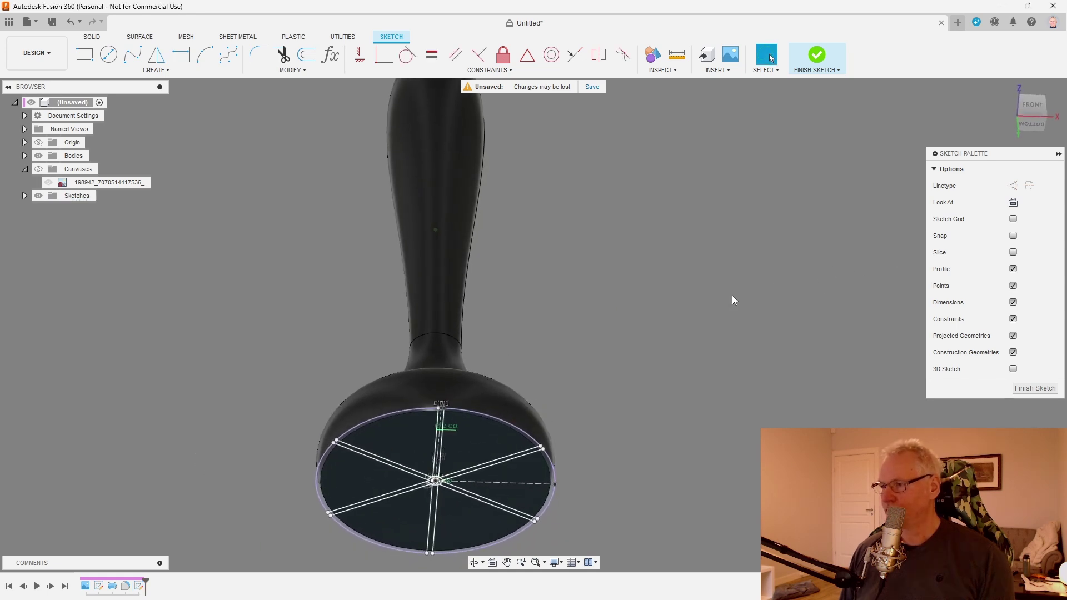
left_click(1052, 387)
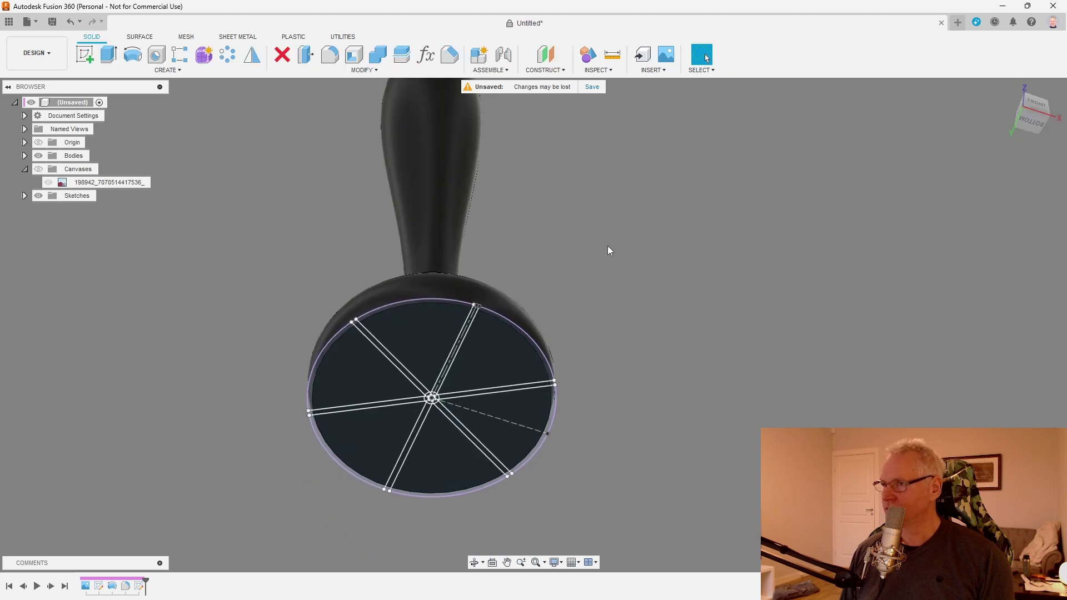
left_click(114, 55)
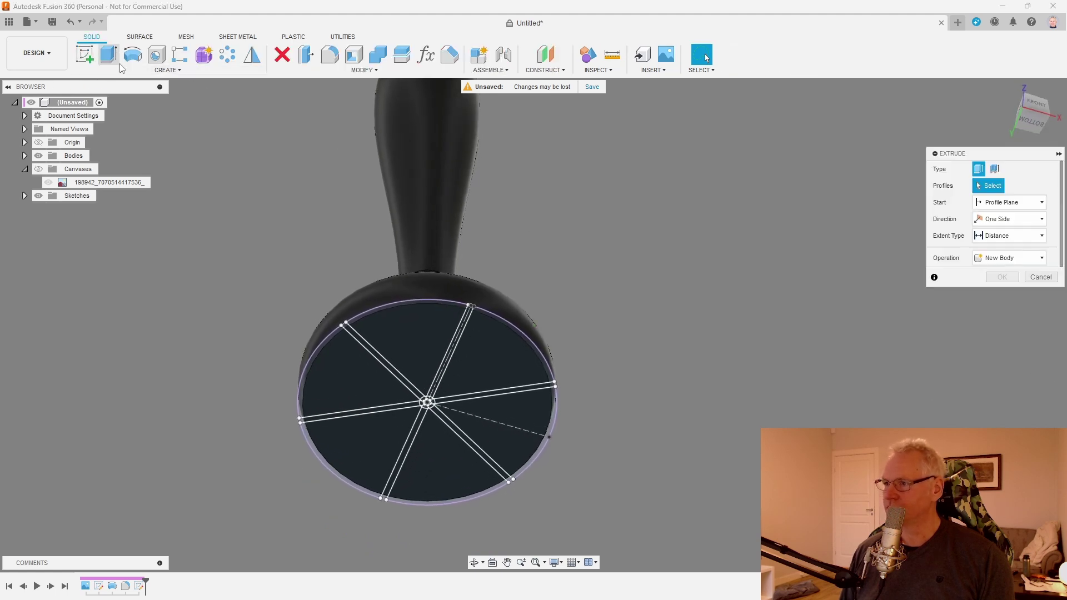
left_click(518, 354)
middle_click_drag(599, 350, 498, 477, "shift")
left_click_drag(499, 434, 511, 130)
middle_click_drag(562, 177, 737, 224, "shift")
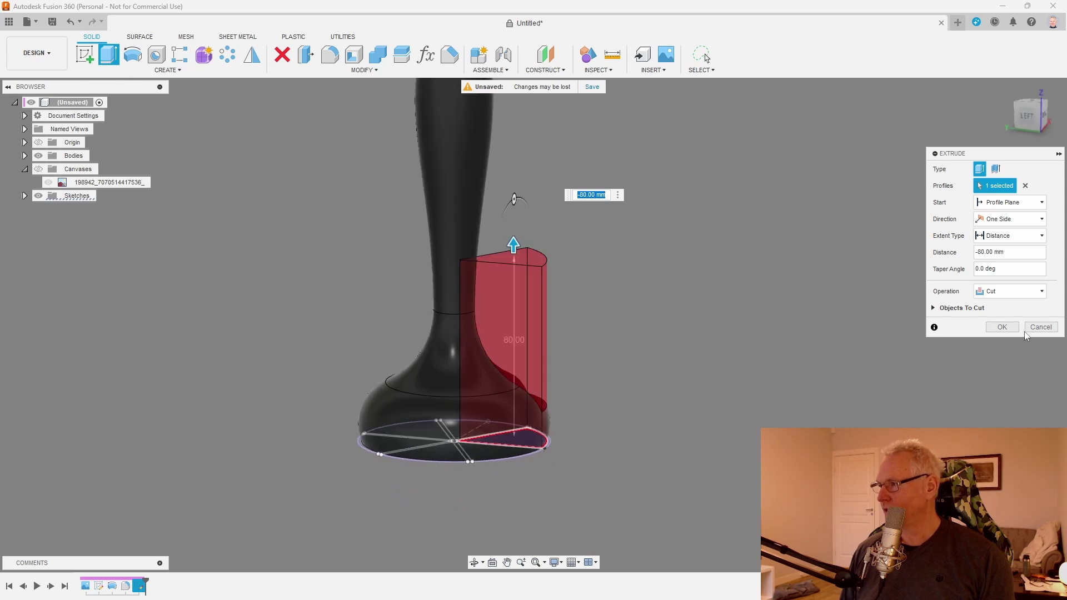
left_click(1040, 327)
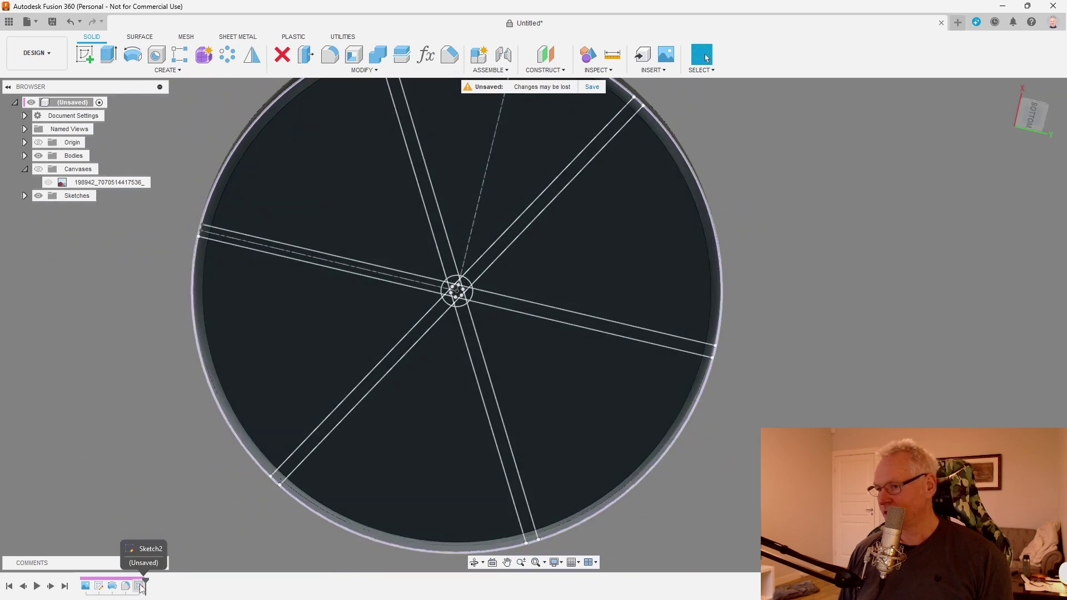
Reopen the bottom sketch for editing and delete the center circle's diameter dimension.
double_click(139, 586)
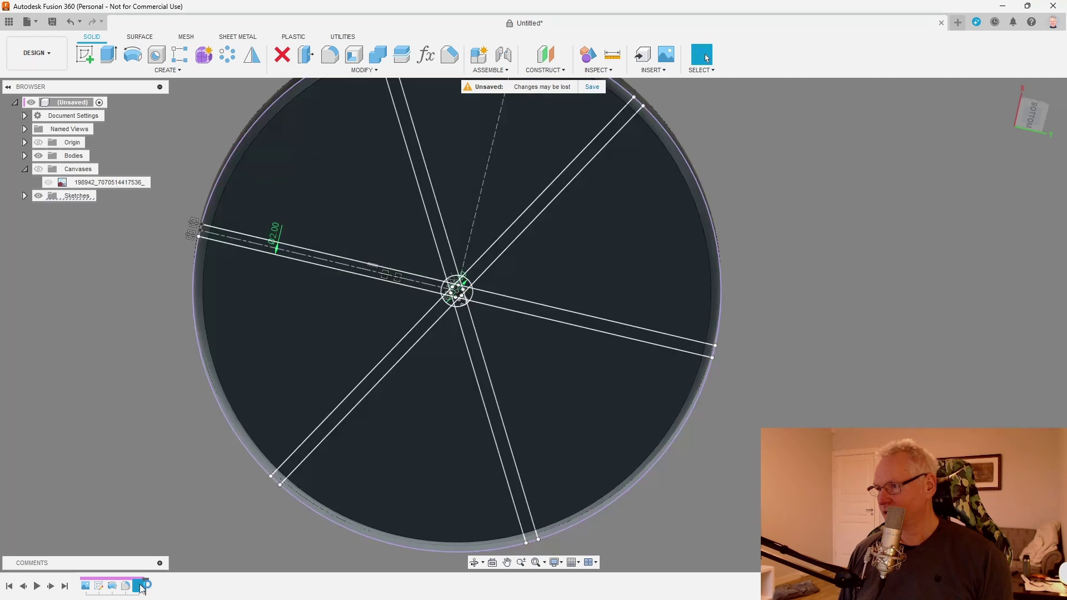
double_click(141, 586)
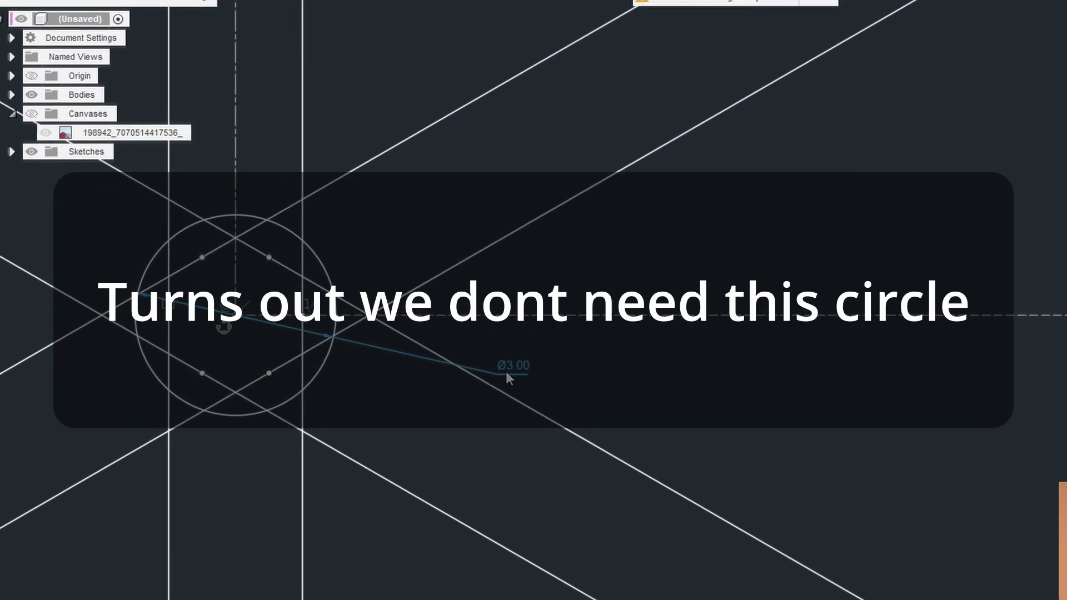
left_click(505, 371)
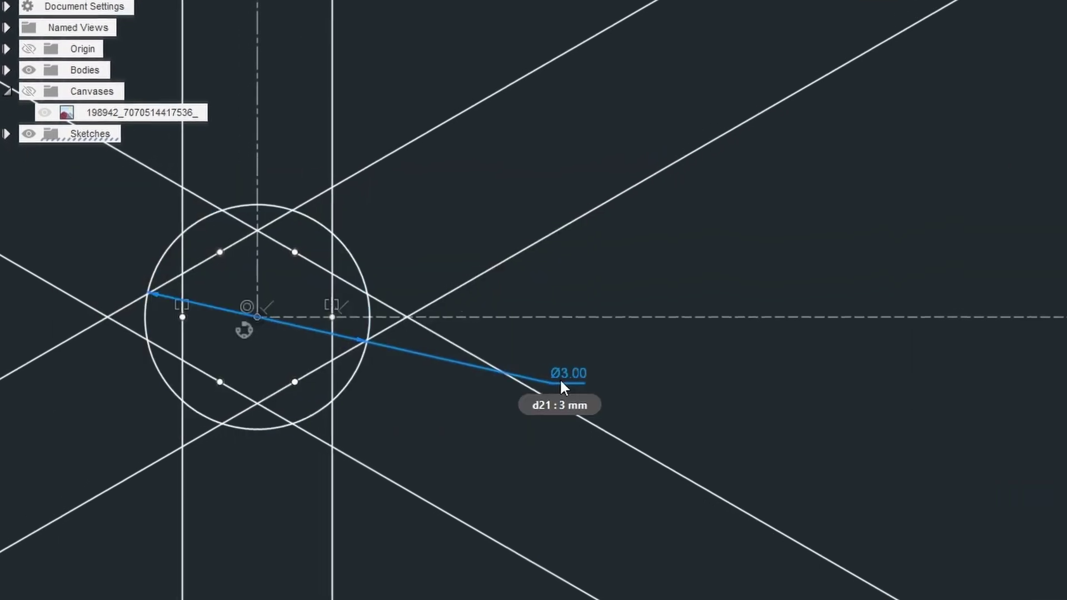
key("Delete")
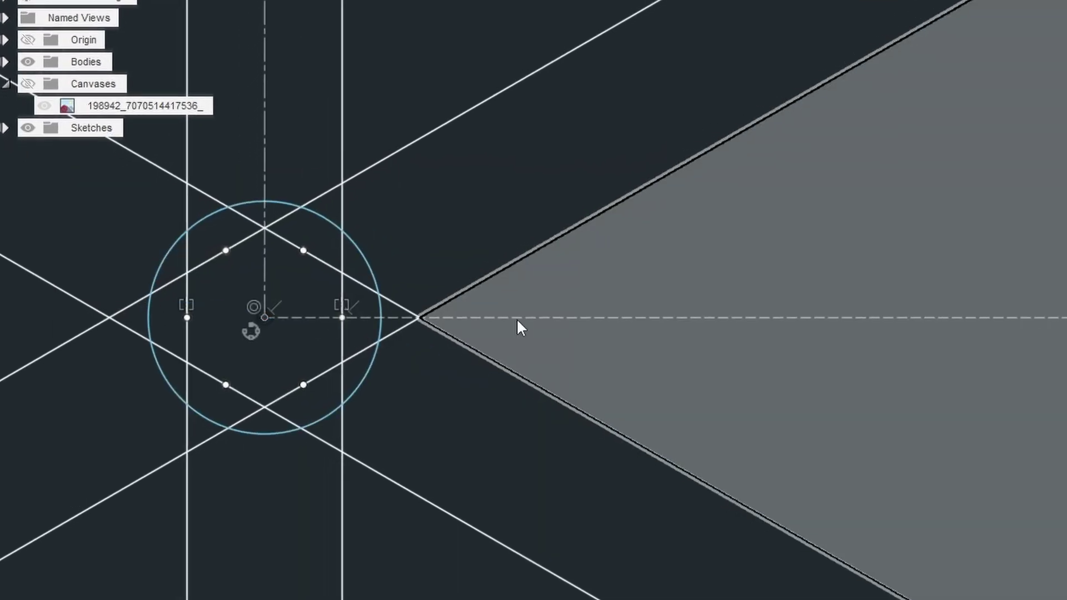
Add a sketch point on one patterned line and constrain it coincident with the crossing line, so it sits at their intersection beside the circle.
left_click(106, 0)
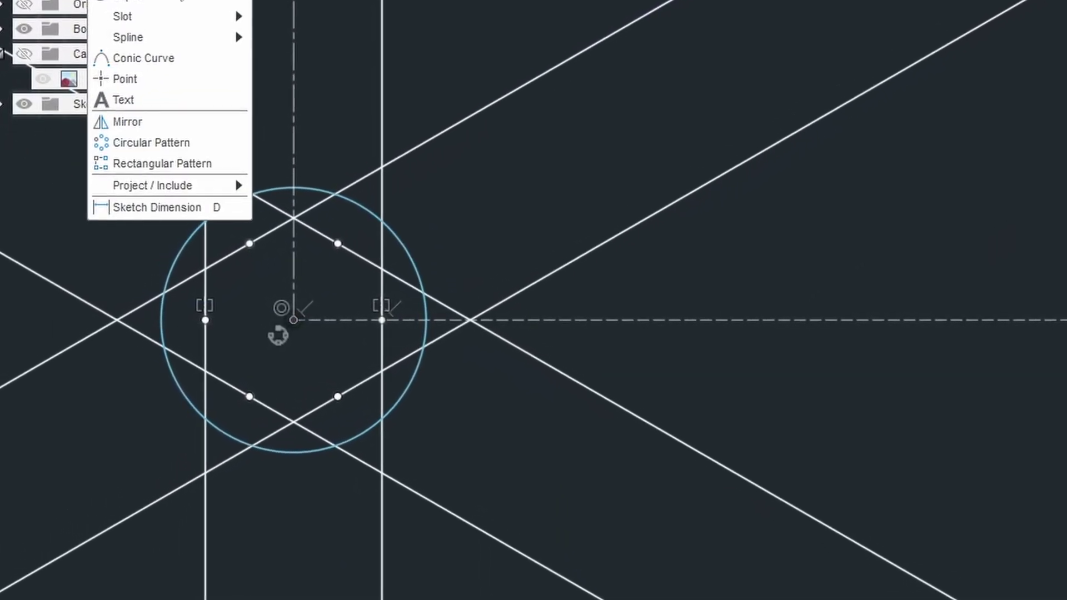
left_click(125, 78)
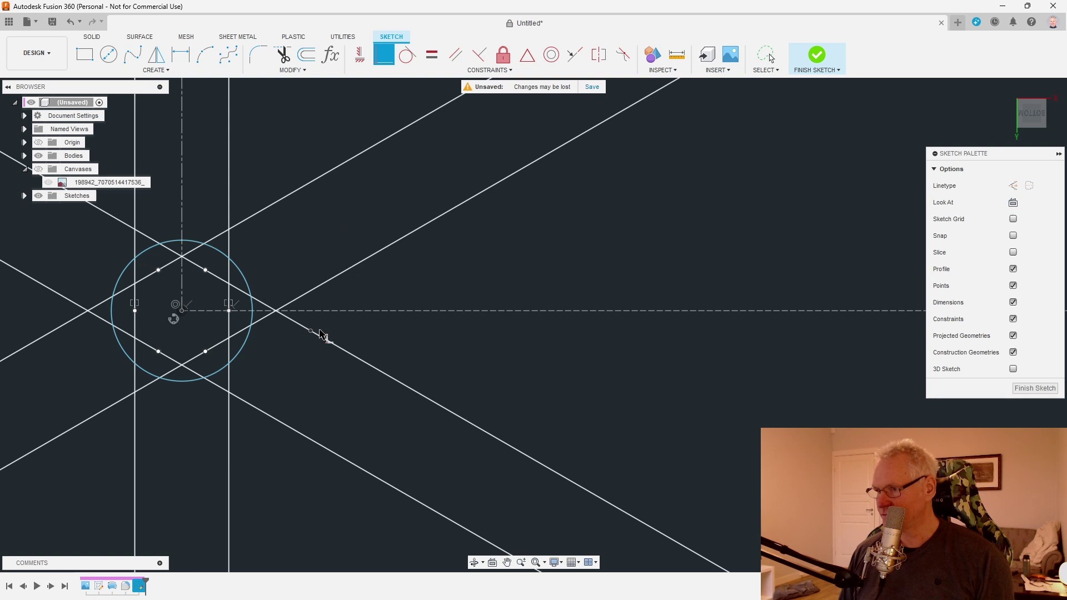
left_click(311, 332)
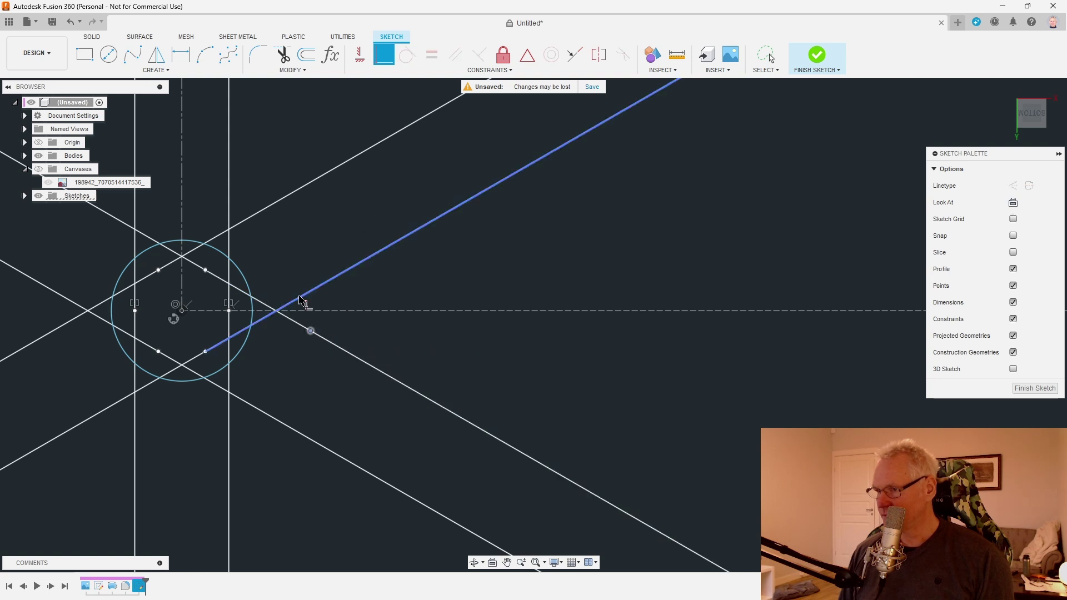
key("Escape")
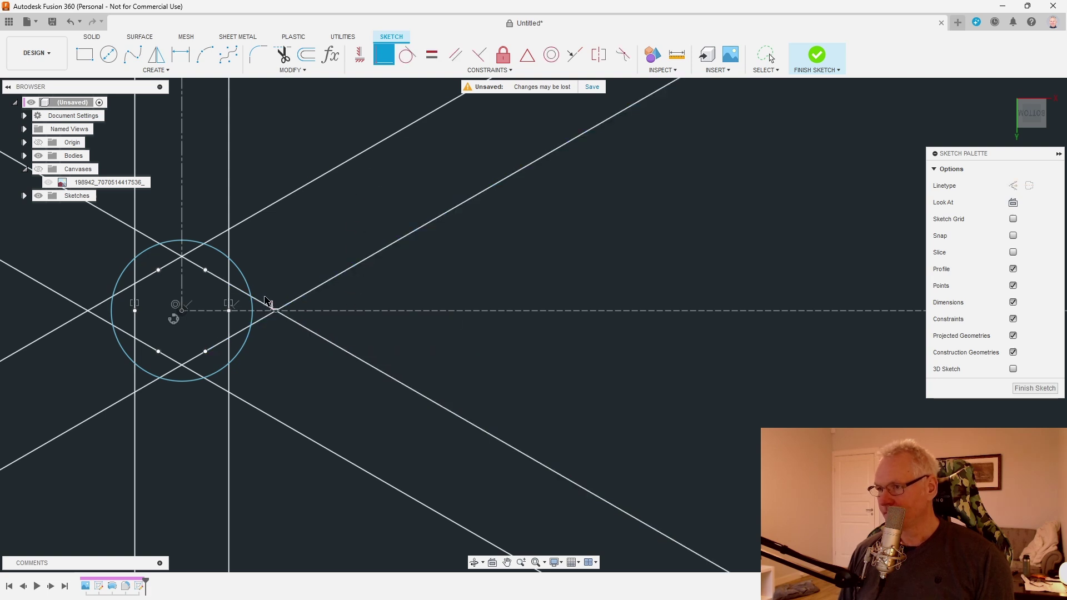
Constrain the center circle coincident with the intersection point of the patterned lines and finish the sketch.
scroll(277, 288, "up", 2)
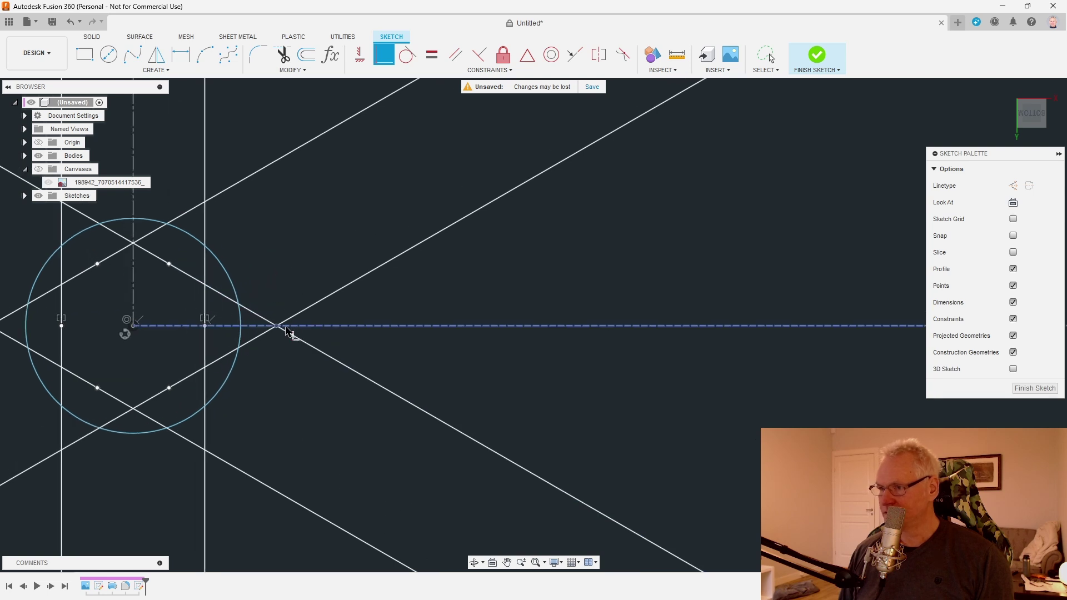
left_click(234, 290)
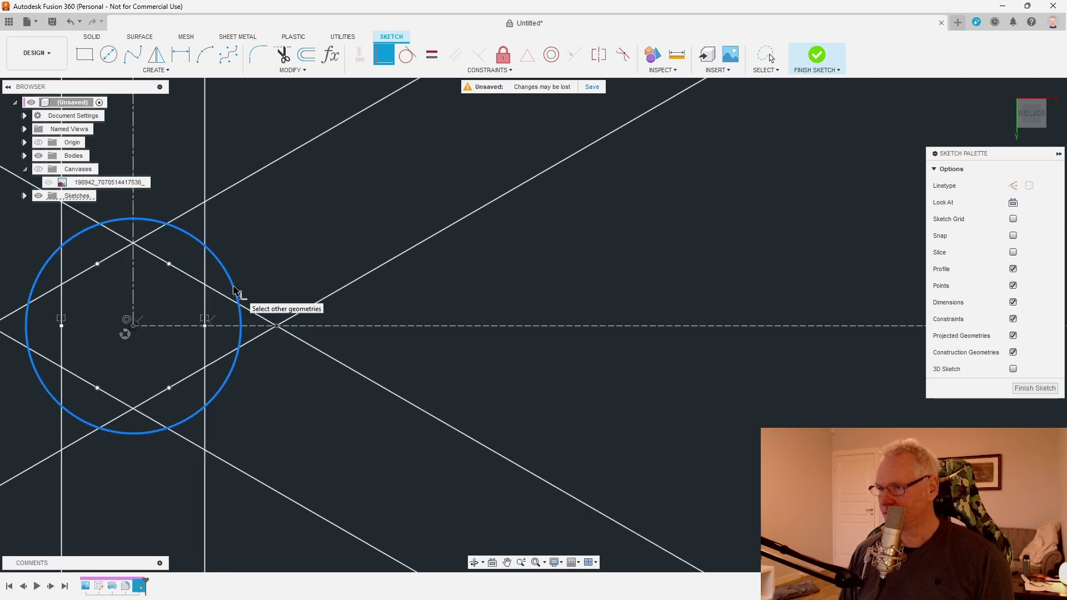
left_click(277, 326)
scroll(444, 302, "down", 2)
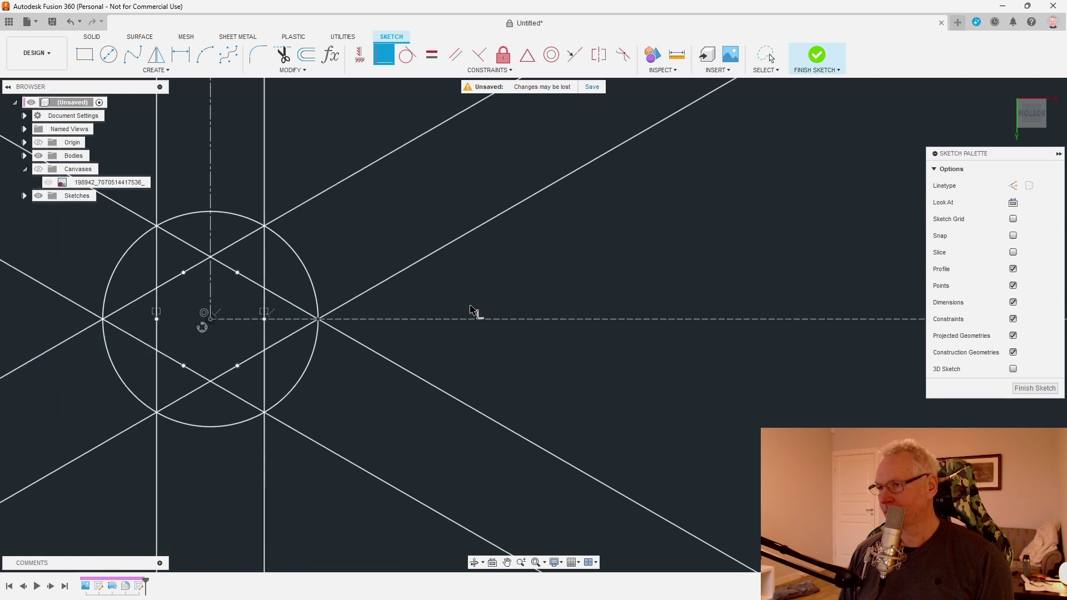
left_click(1031, 389)
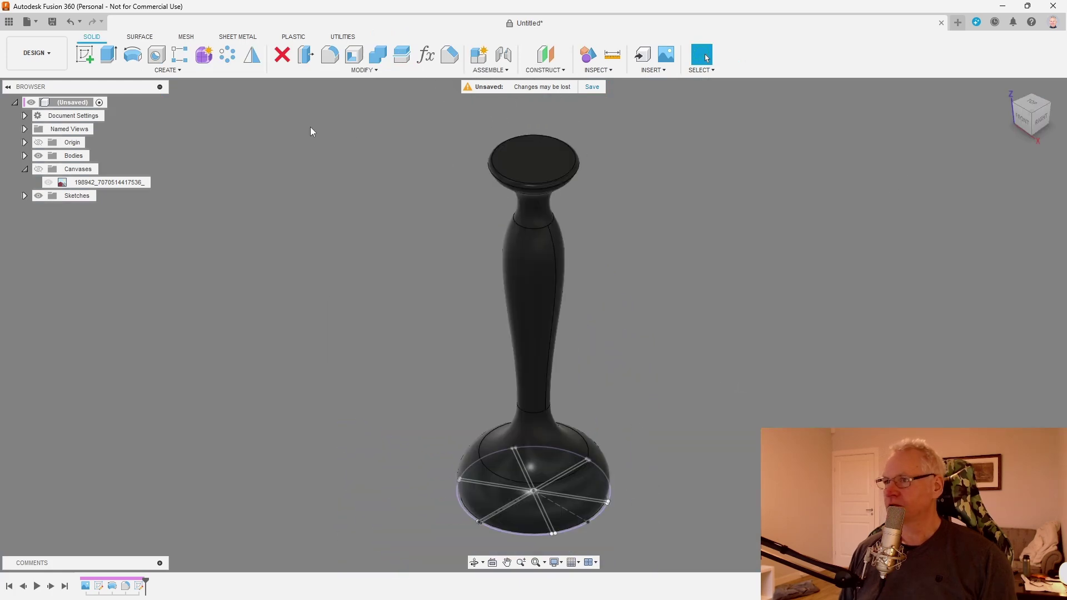
Start a sketch on the front vertical origin plane and intersect the whole chopper body with it to get its outline.
left_click(87, 55)
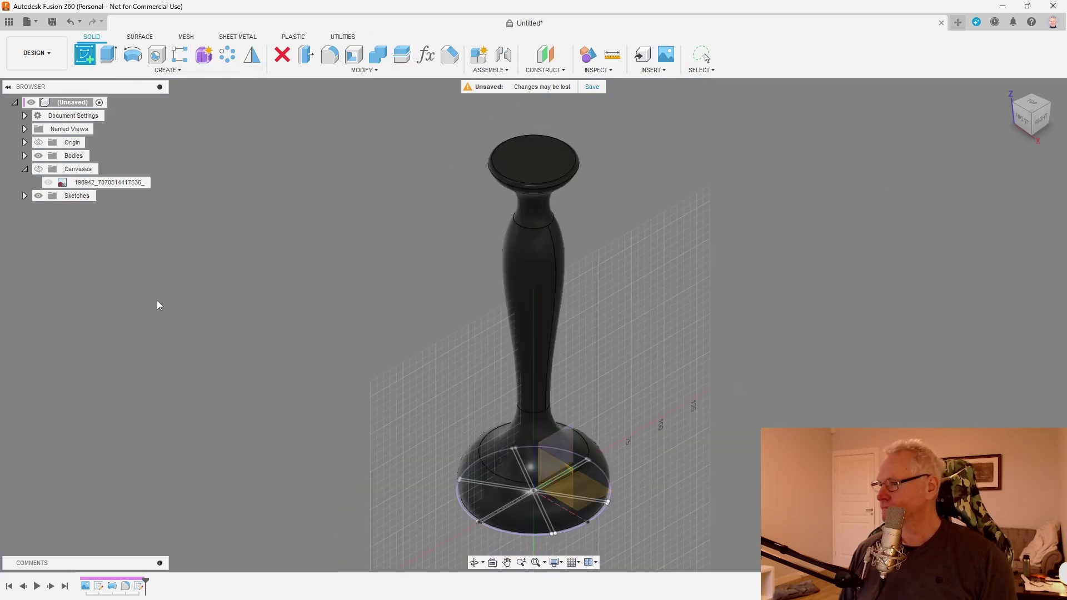
left_click(681, 416)
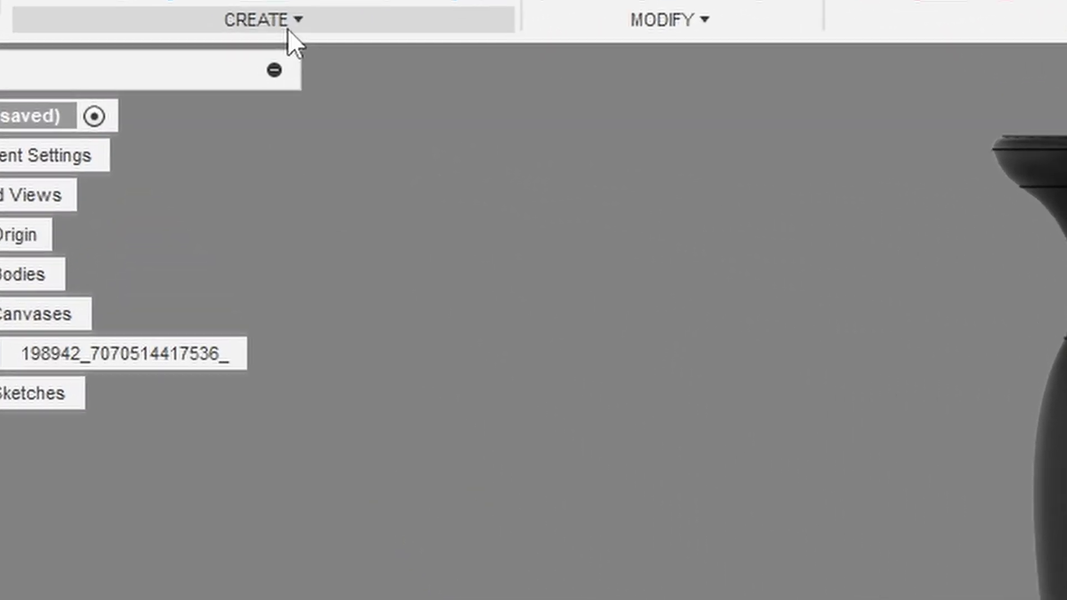
left_click(288, 29)
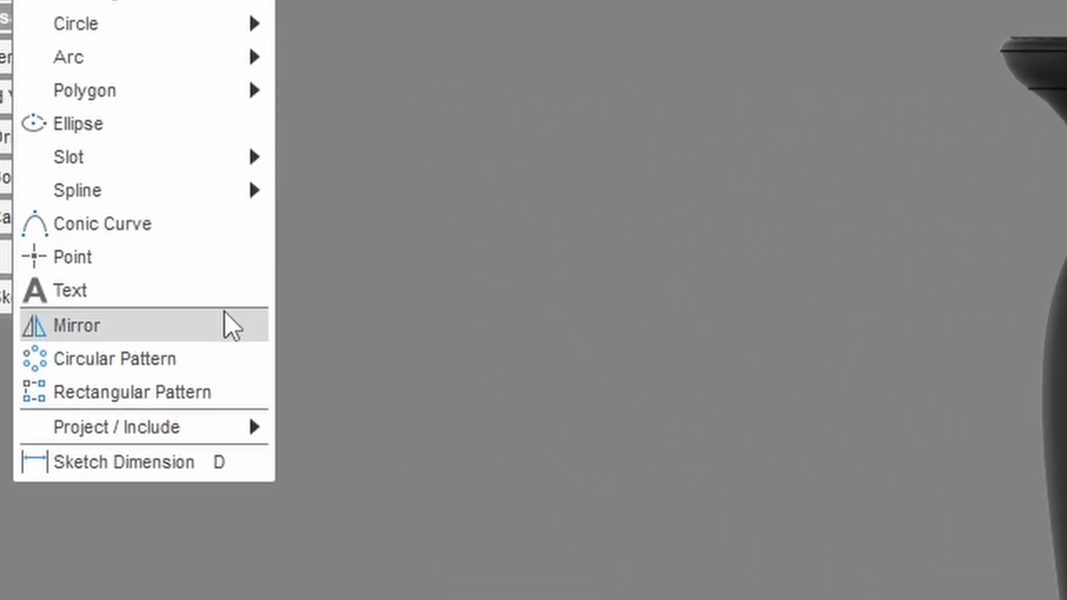
mouse_move(208, 312)
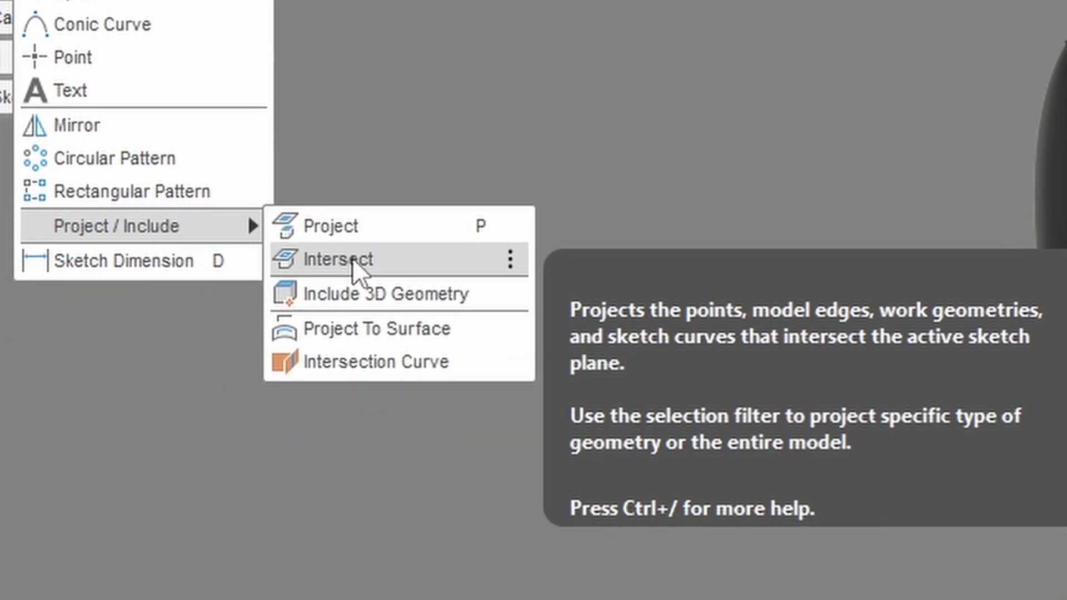
left_click(294, 255)
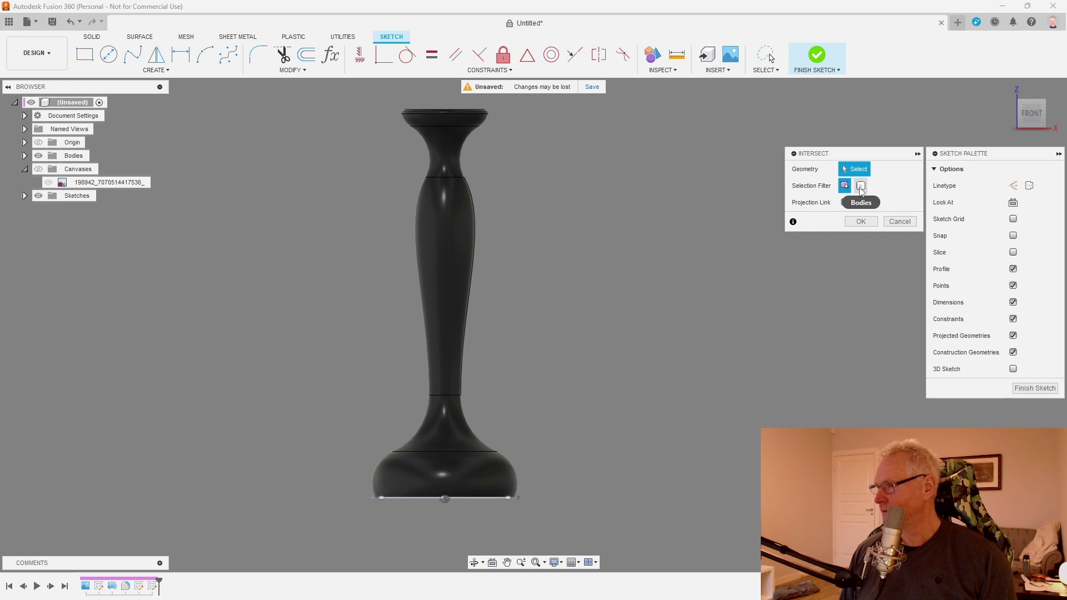
left_click(860, 188)
left_click(420, 269)
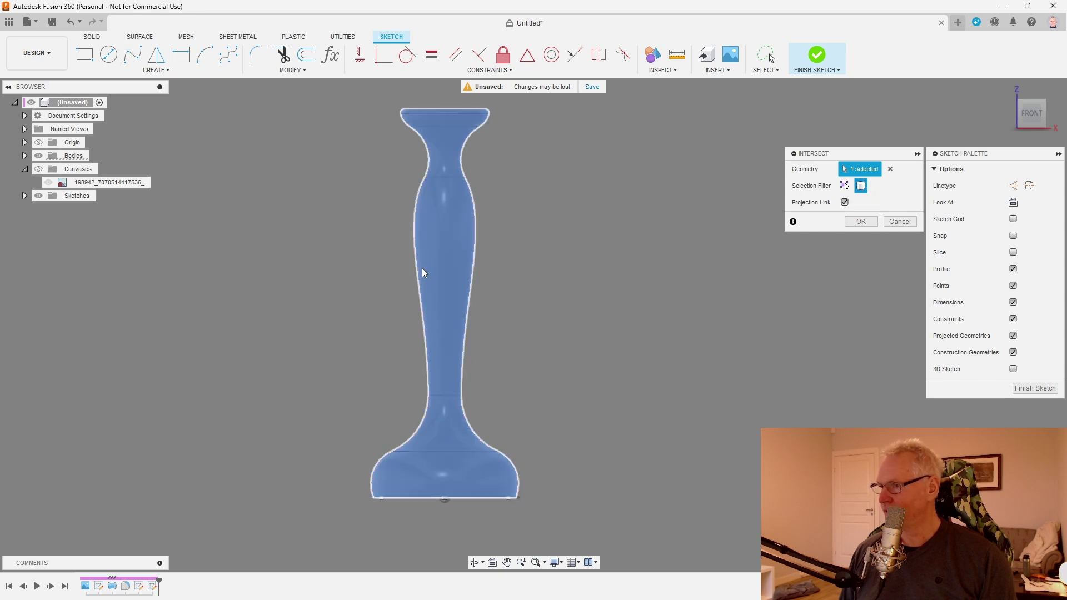
left_click(871, 222)
Project the point beside the center circle where two neighbouring blade lines meet into the sketch, using the specified entities filter.
middle_click_drag(522, 519, 506, 508, "shift")
scroll(537, 503, "up", 5)
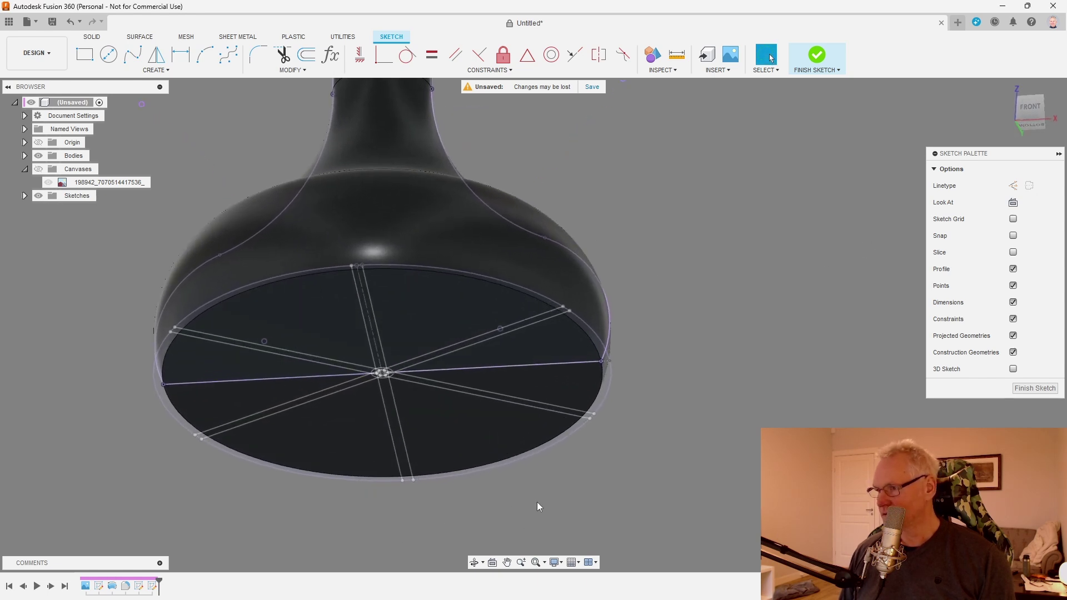
scroll(615, 523, "up", 3)
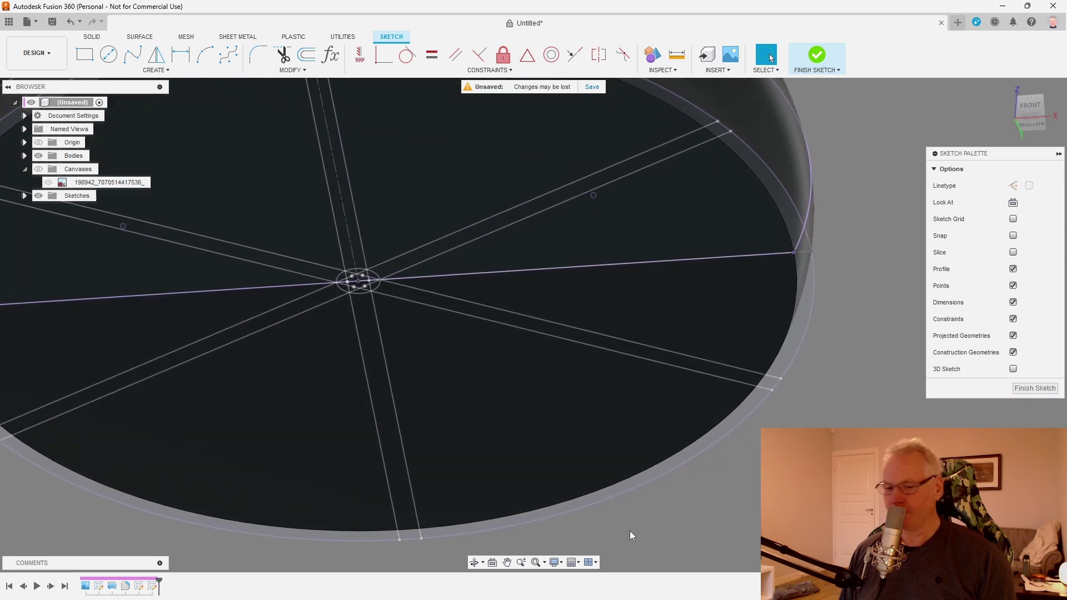
key("p")
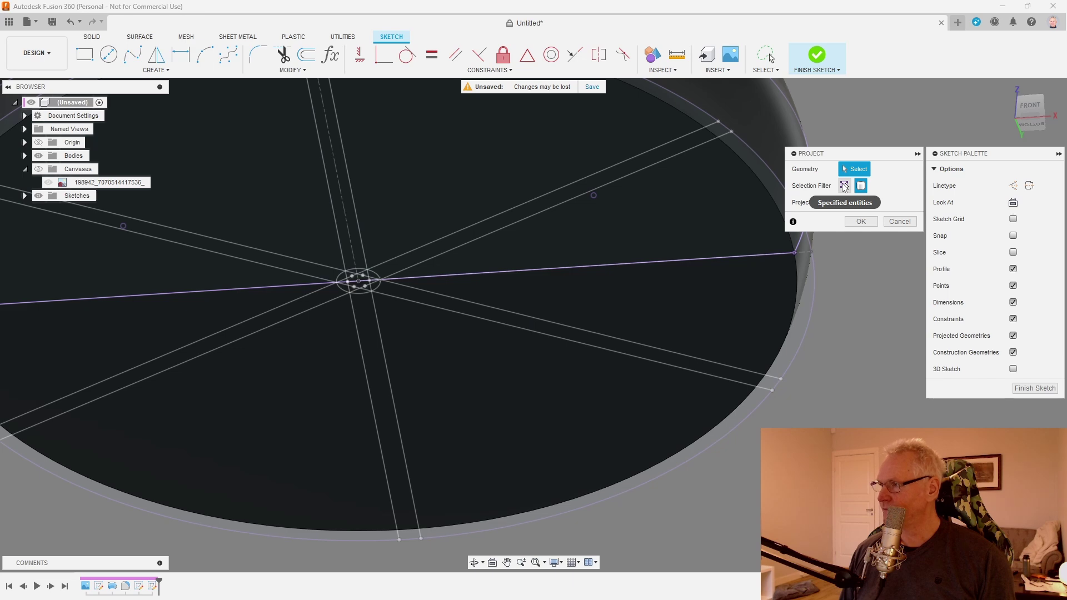
left_click(844, 185)
scroll(602, 232, "up", 4)
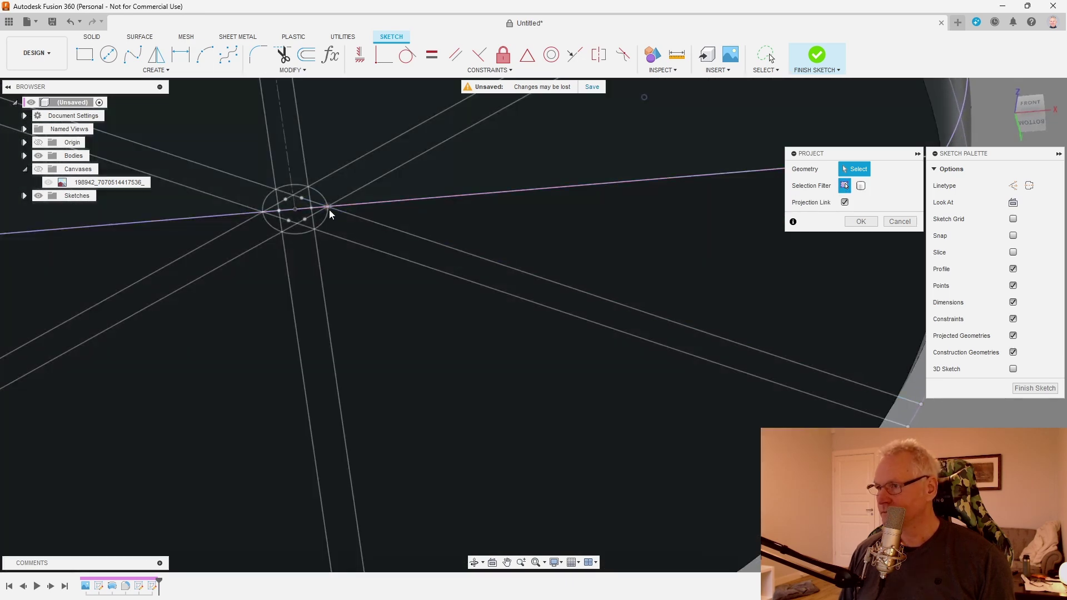
left_click(329, 209)
scroll(337, 228, "down", 5)
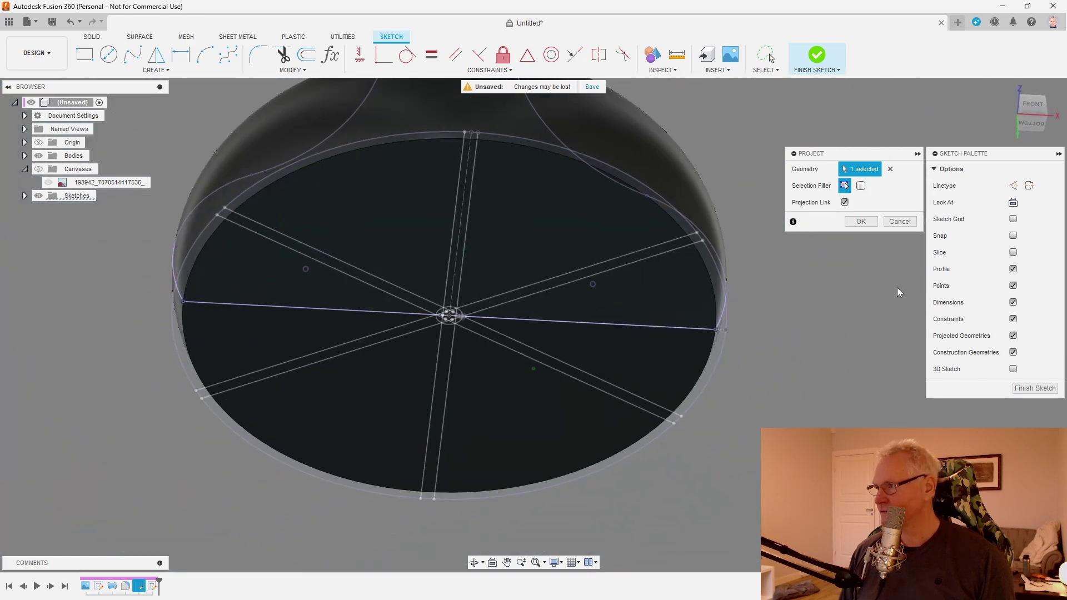
left_click(860, 222)
Draw a three-point arc in the front view from the projected base point up and outward past the body's narrow neck.
left_click(1013, 202)
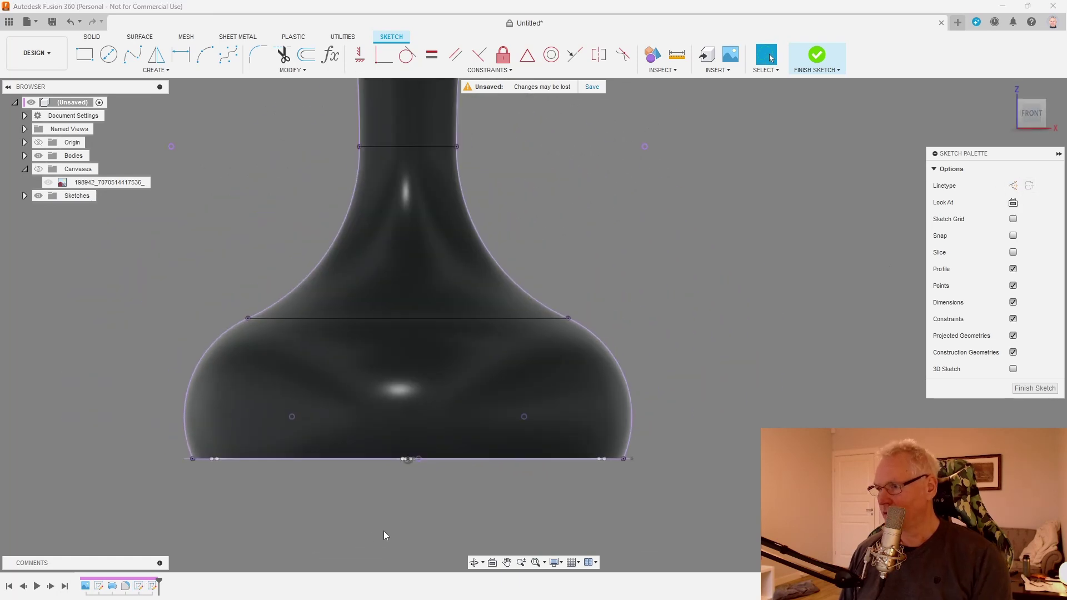
left_click(212, 61)
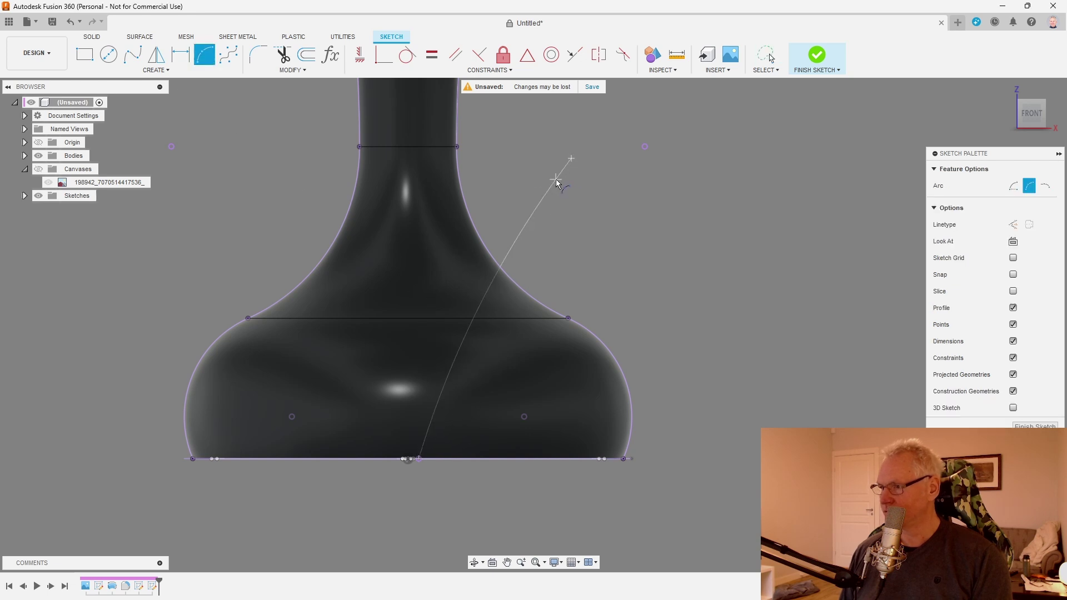
left_click(552, 183)
scroll(436, 515, "up", 2)
key("Escape")
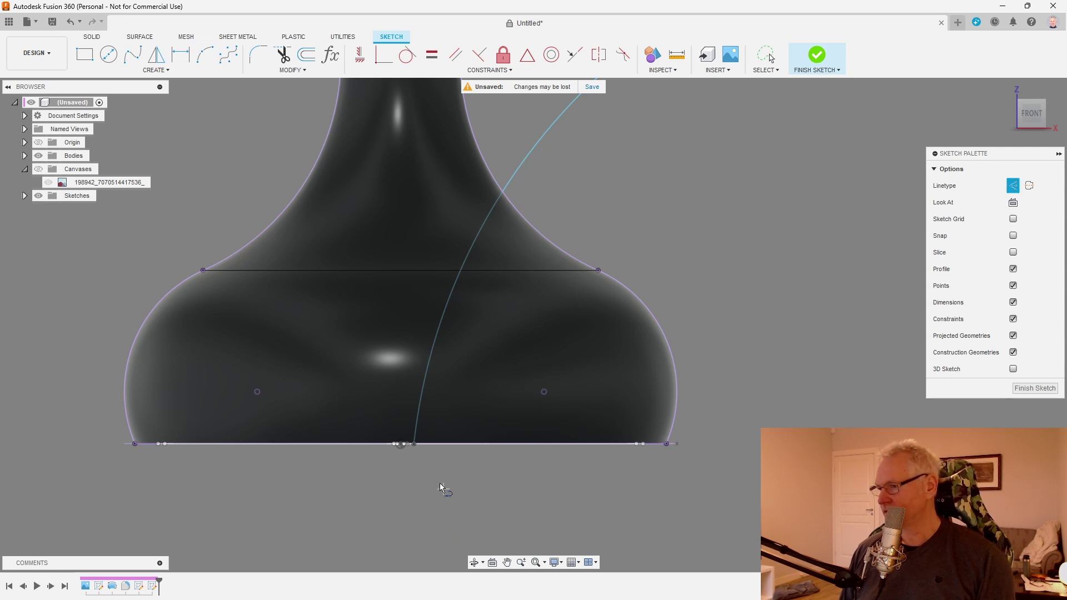
Draw a vertical construction line about 1.6 mm long down from the arc's lower end and make the arc tangent to it.
left_click(415, 447)
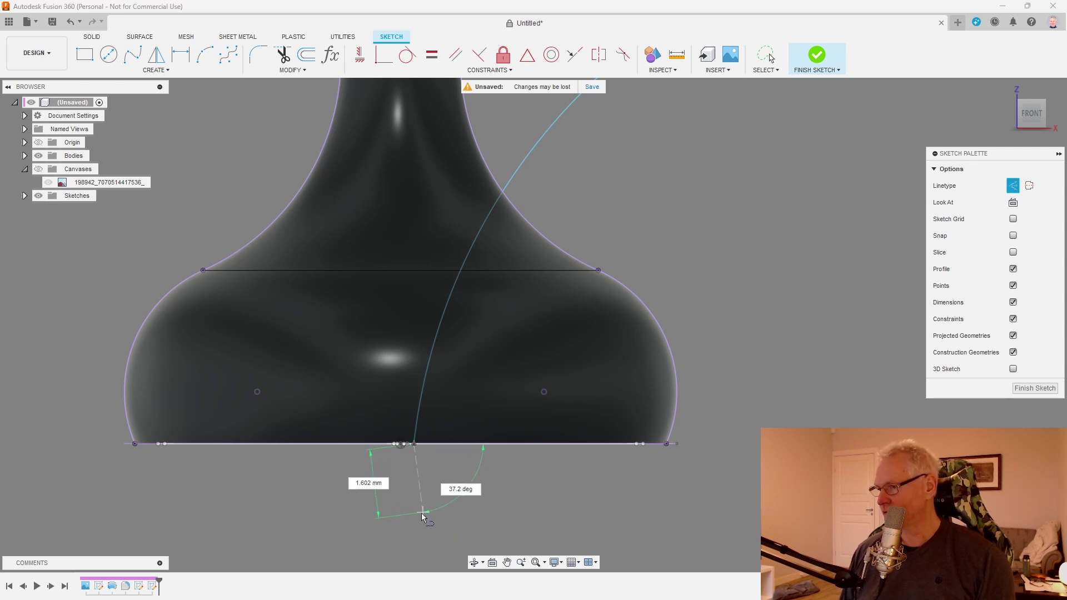
left_click(414, 517)
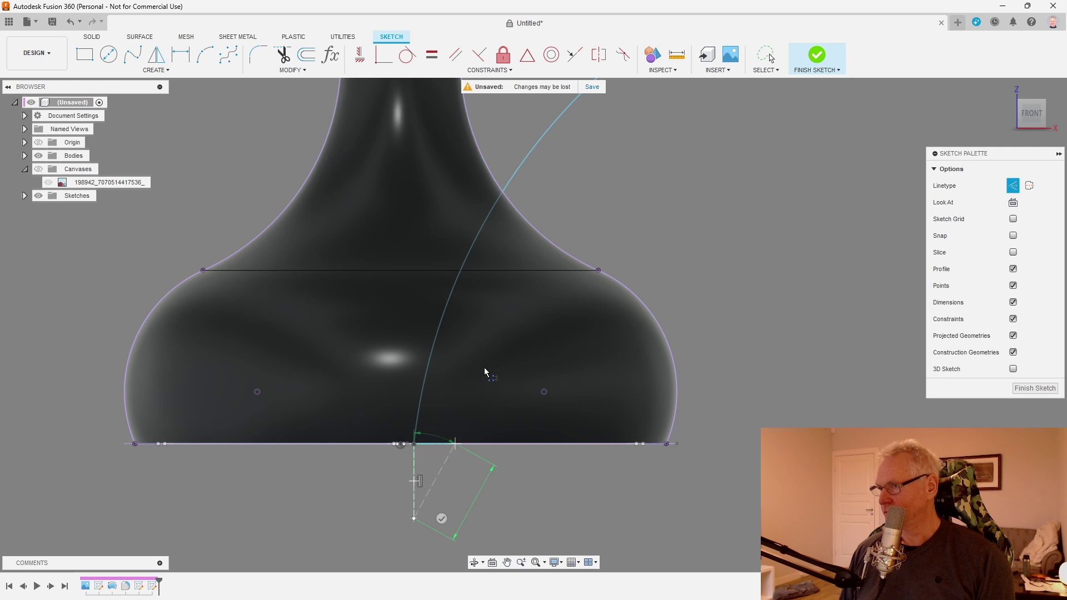
left_click(416, 54)
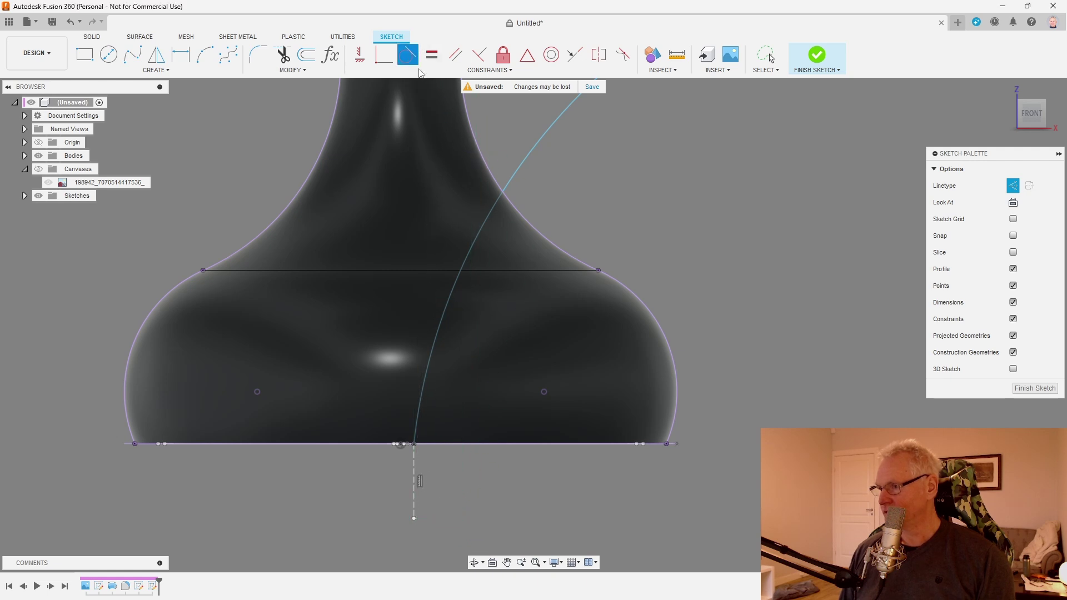
left_click(418, 436)
left_click(411, 478)
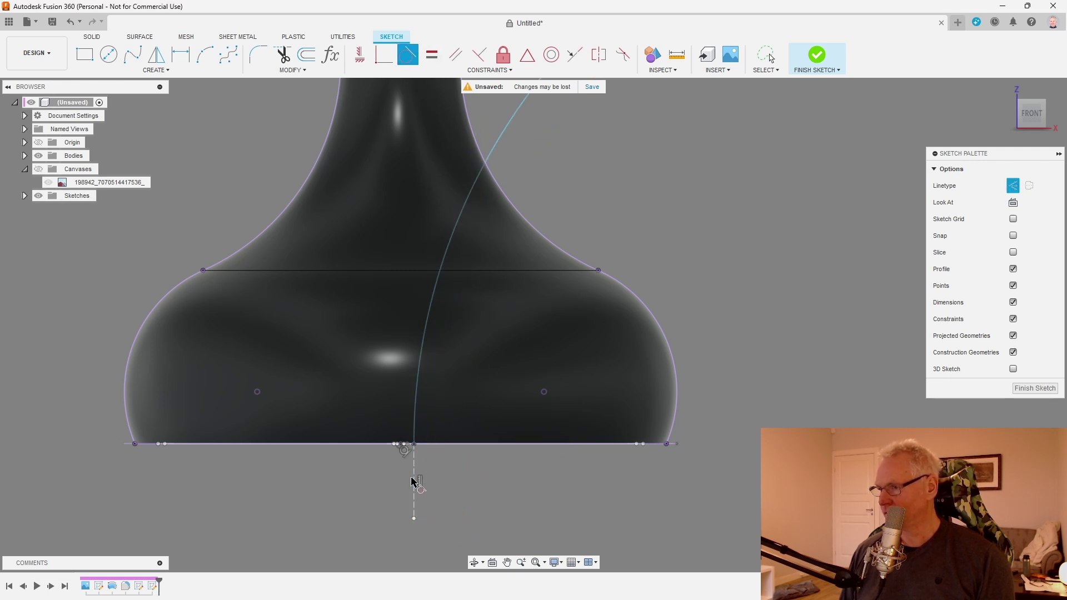
Dimension the arc with a radius of 100 mm and finish the sketch.
scroll(338, 547, "down", 3)
key("d")
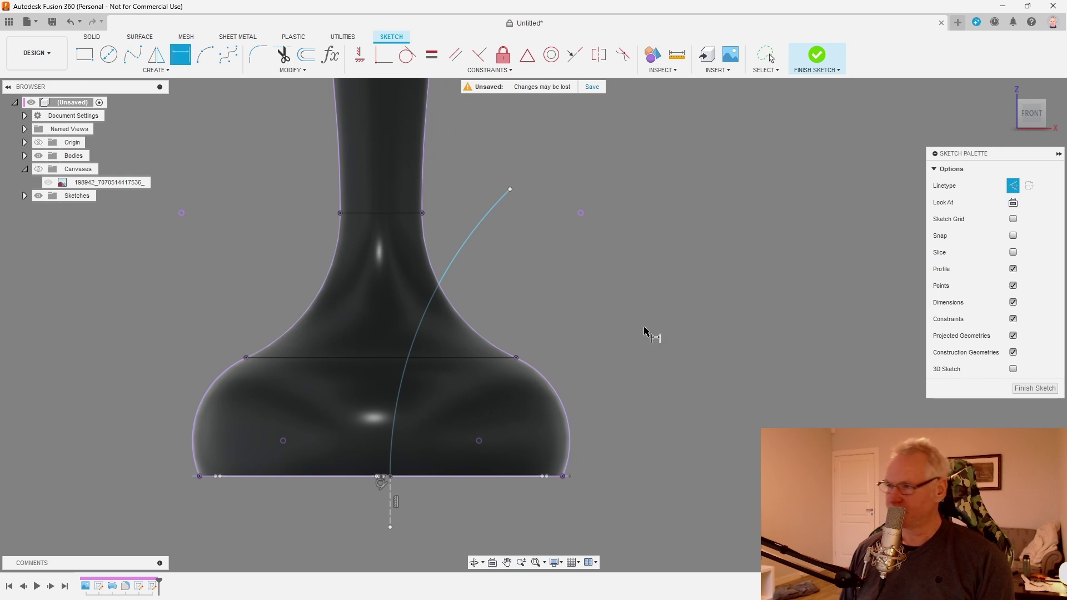
left_click(464, 251)
left_click(512, 287)
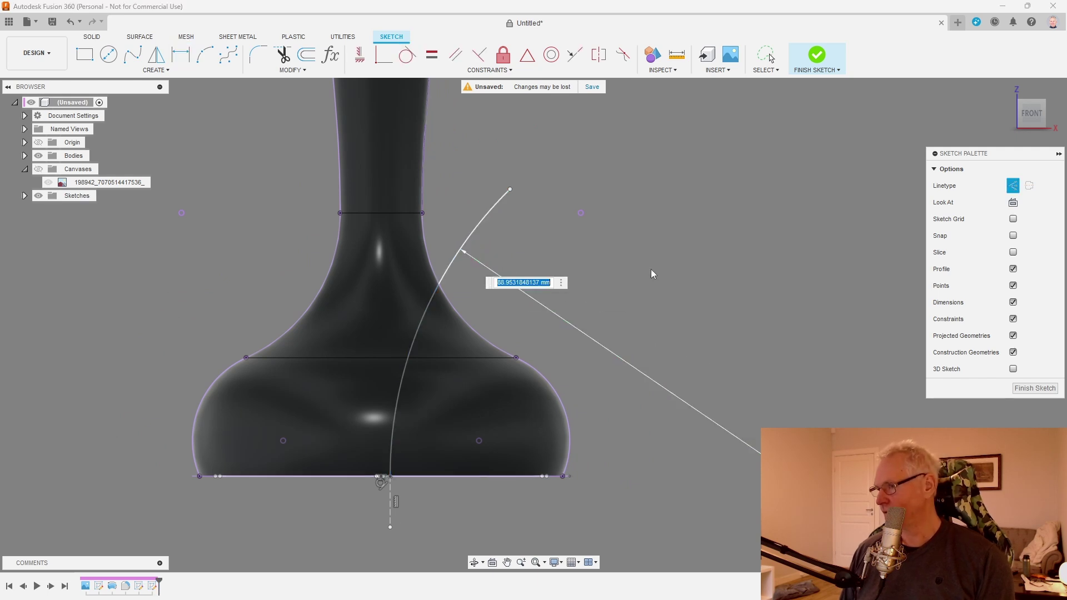
type("100")
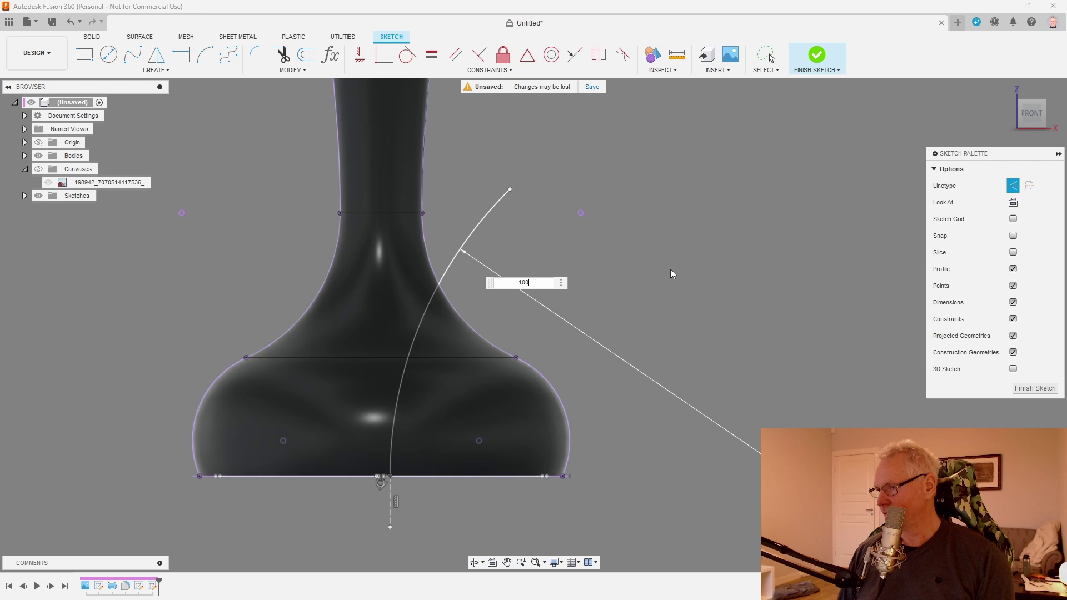
key("Return")
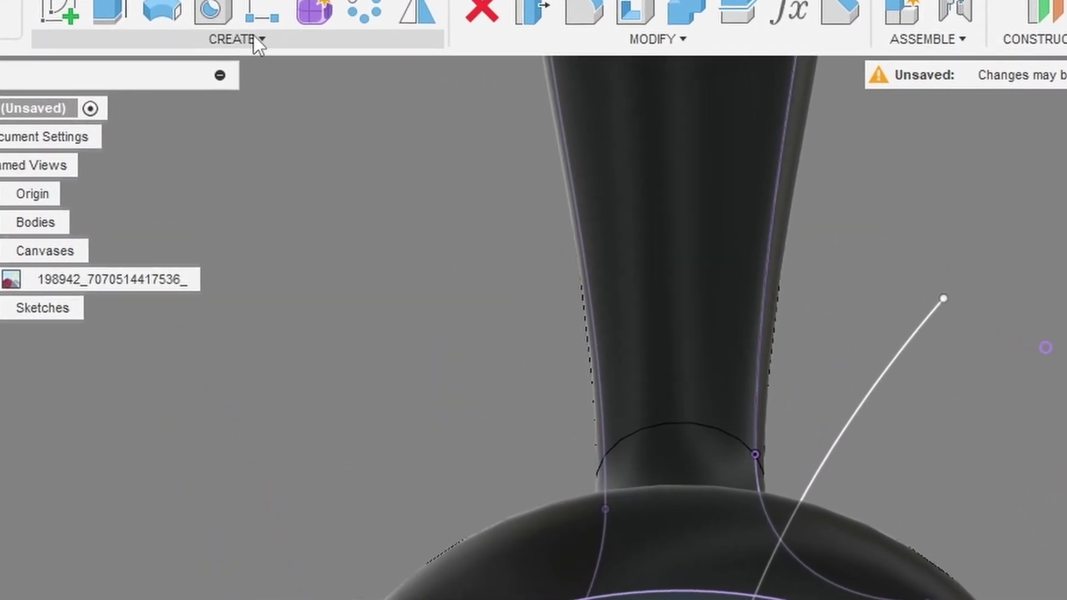
Sweep one wedge profile between the blades along the arc as a cut, and edit the sweep to include the thin outer rim profile.
left_click(205, 56)
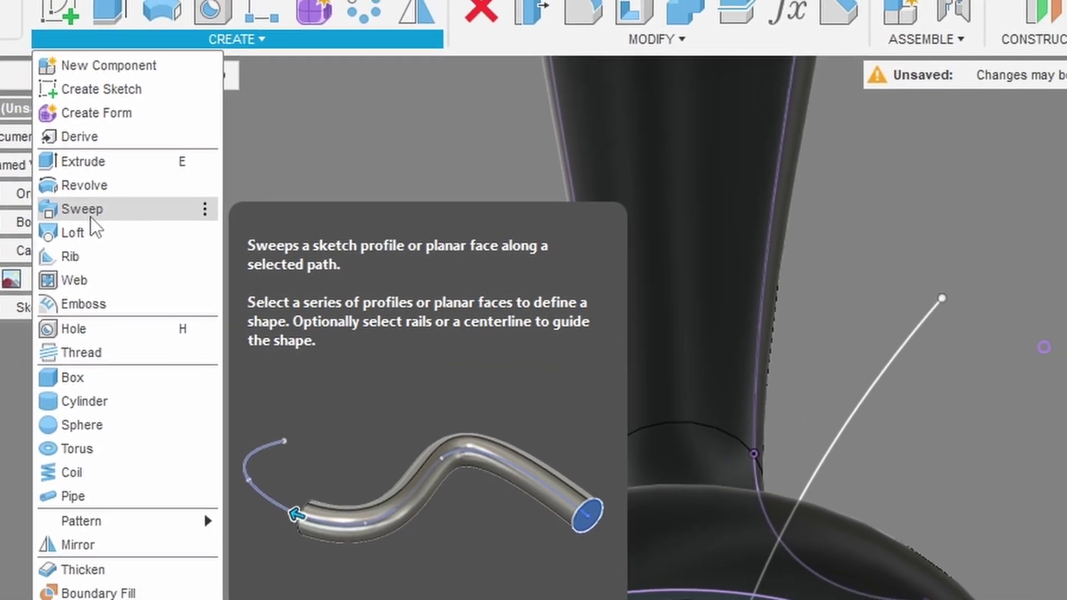
left_click(86, 250)
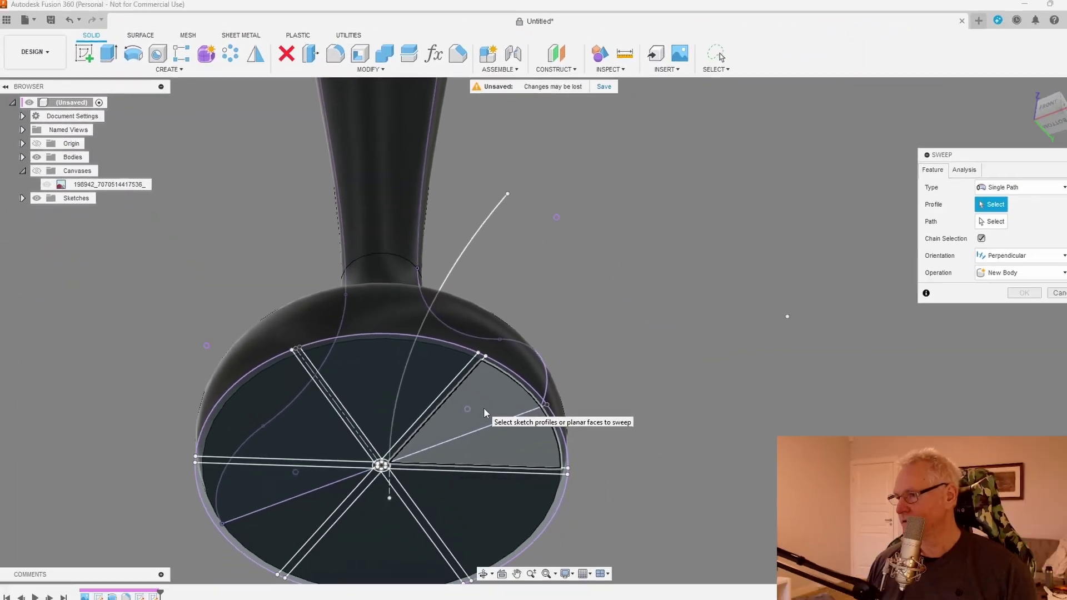
left_click(477, 409)
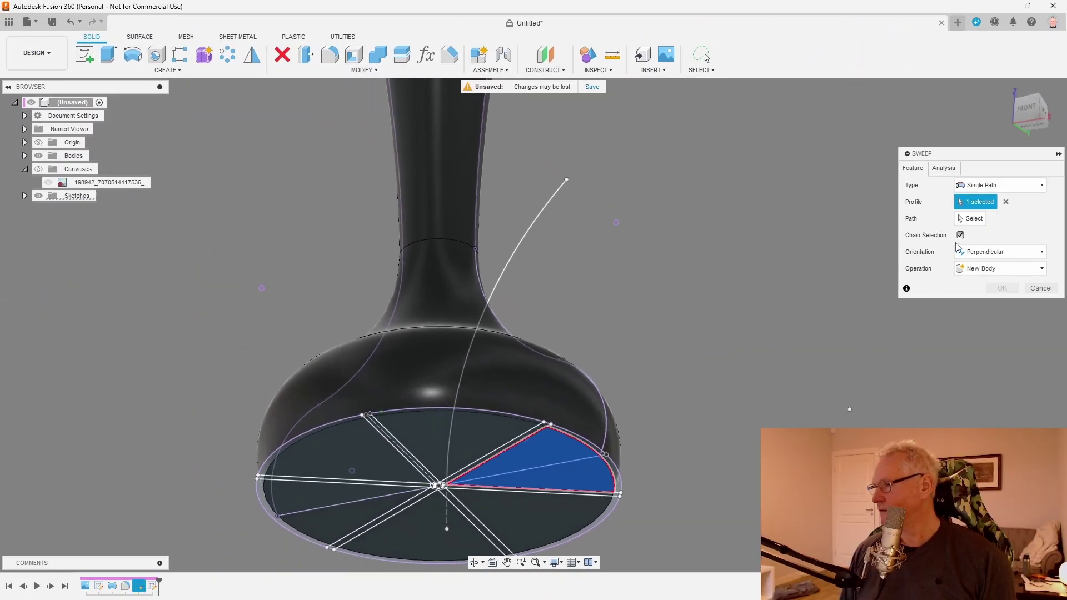
left_click(973, 222)
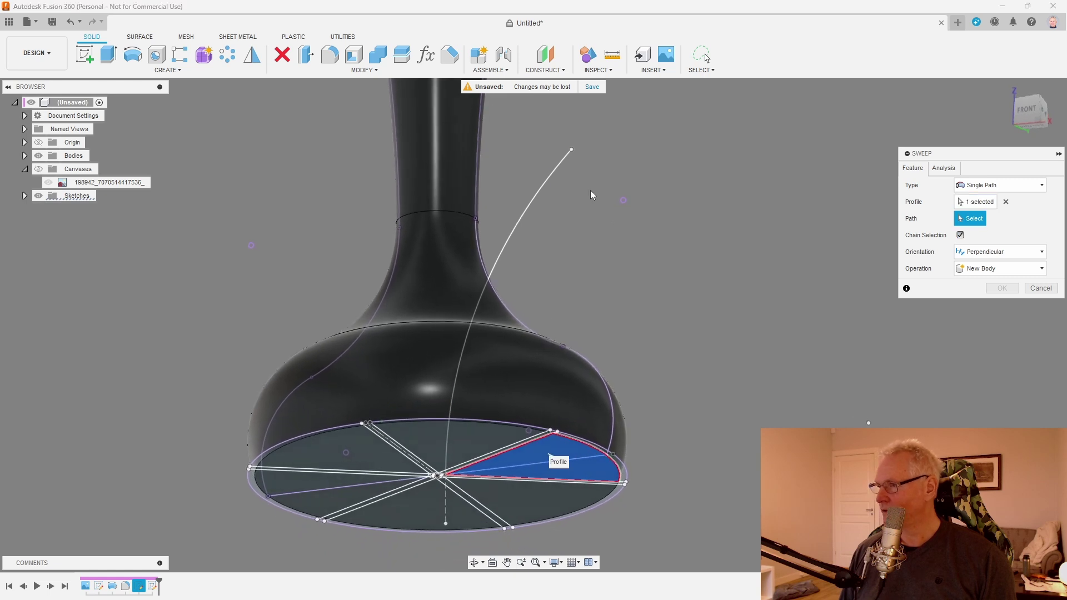
left_click(527, 207)
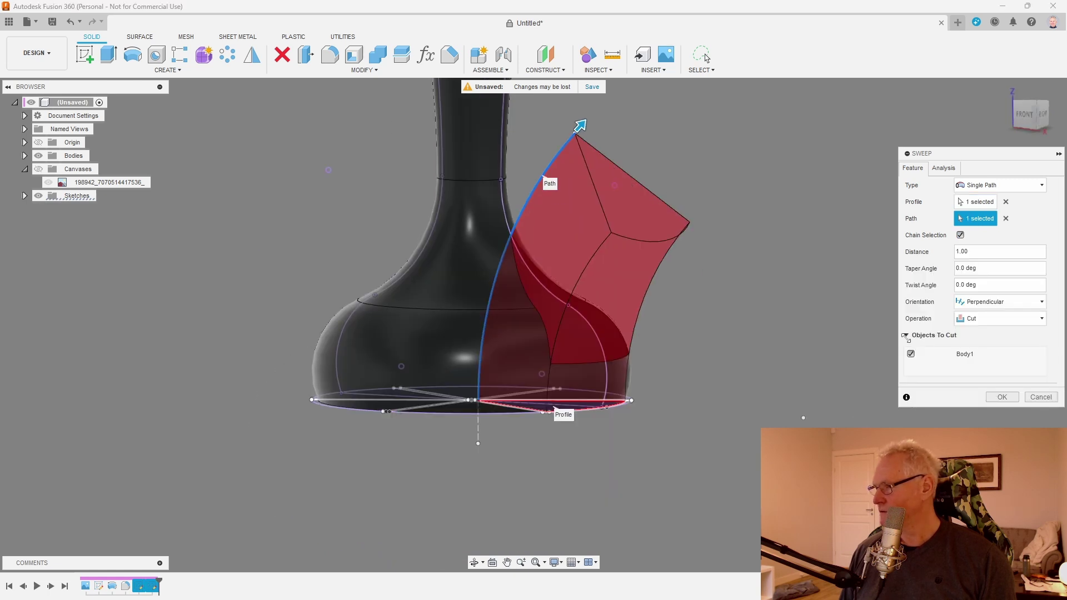
left_click(998, 399)
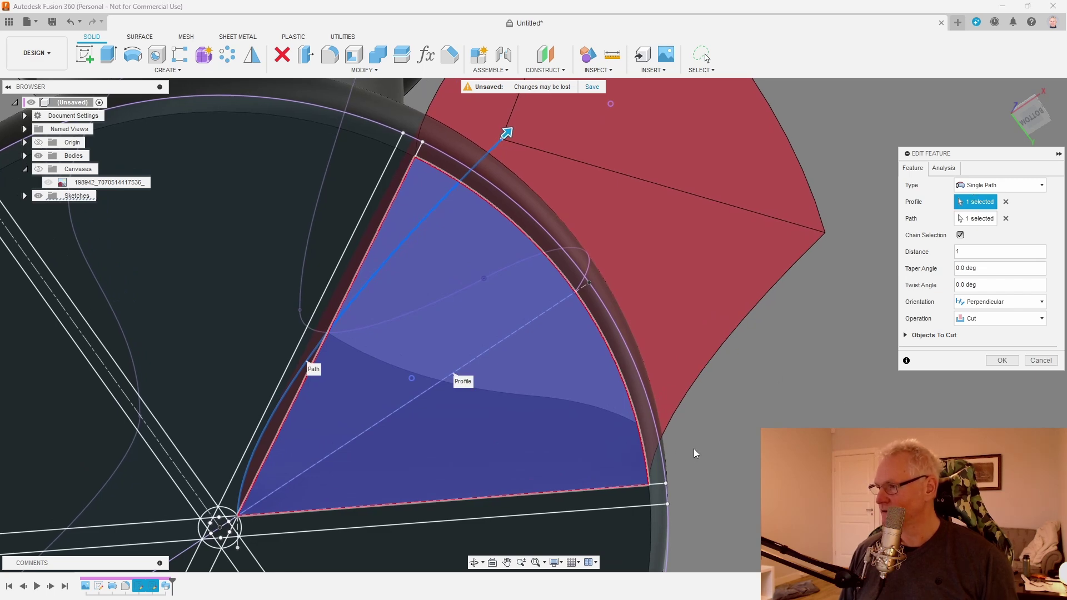
left_click(657, 458)
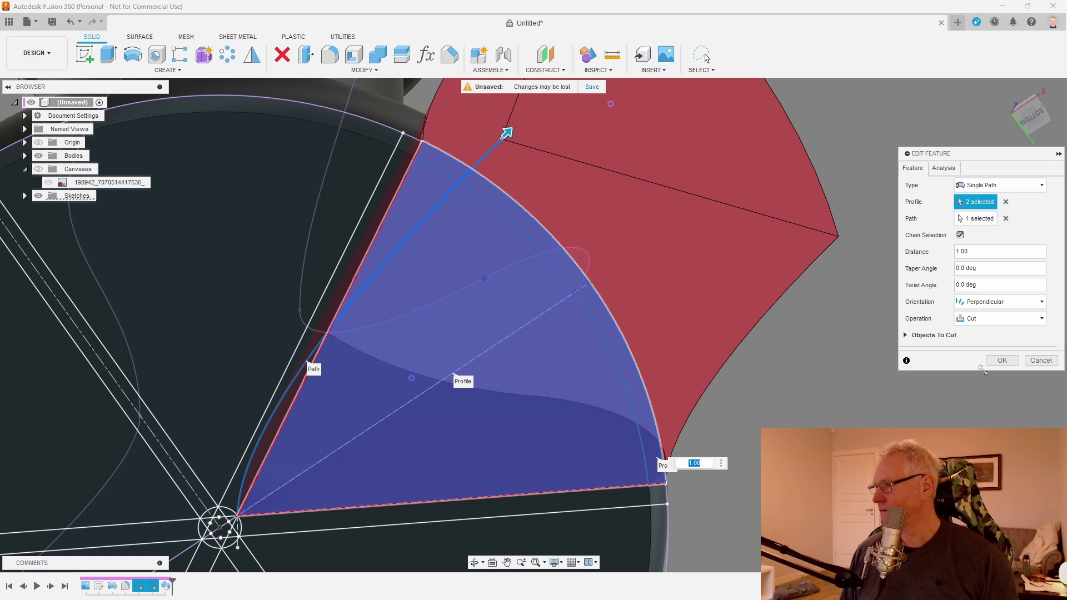
left_click(1000, 361)
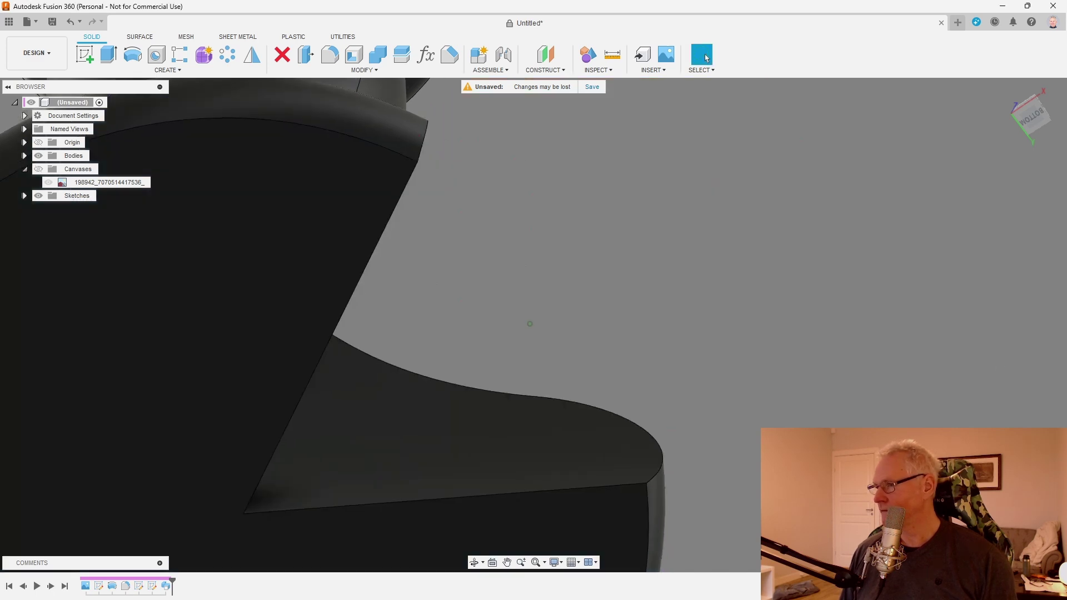
Circular-pattern the sweep cut feature around the body's vertical centre axis with a full distribution and a quantity of 6.
scroll(529, 324, "down", 5)
middle_click_drag(529, 324, 564, 398, "shift")
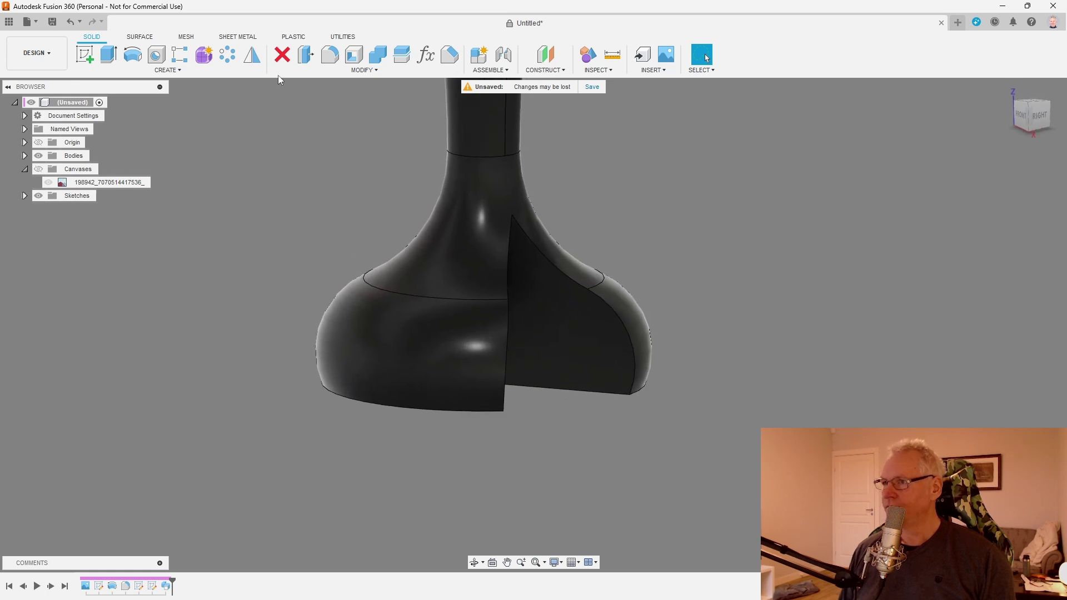
left_click(227, 58)
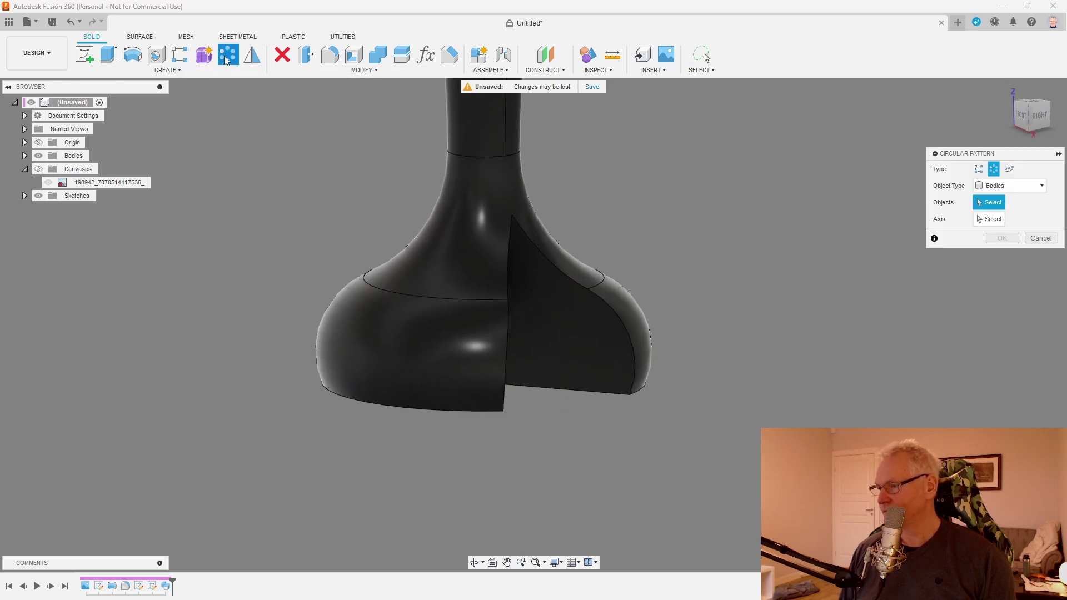
left_click(1009, 185)
left_click(991, 228)
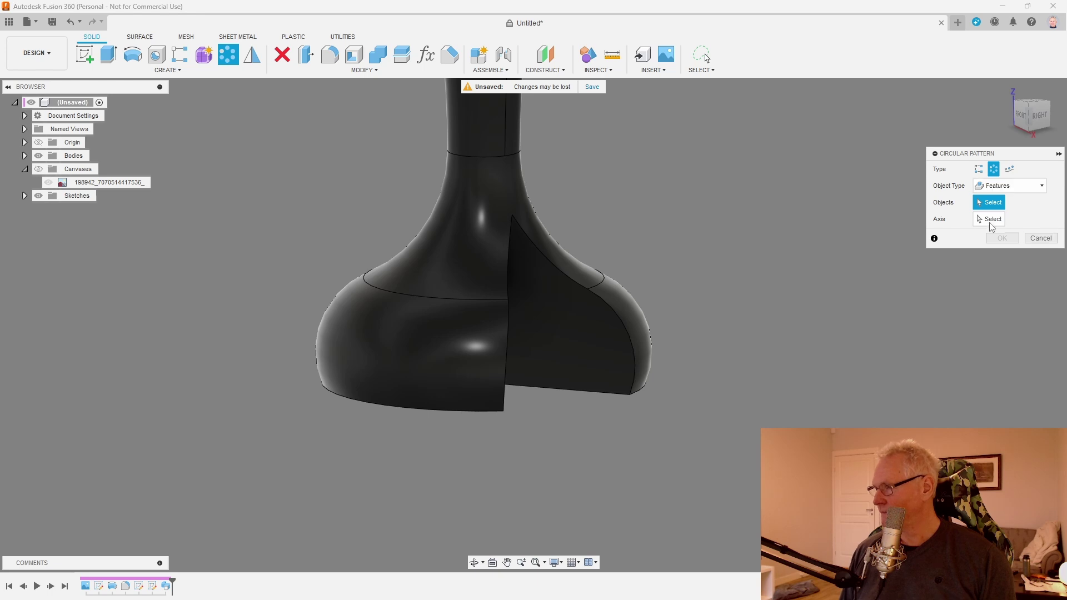
left_click(166, 585)
left_click(994, 219)
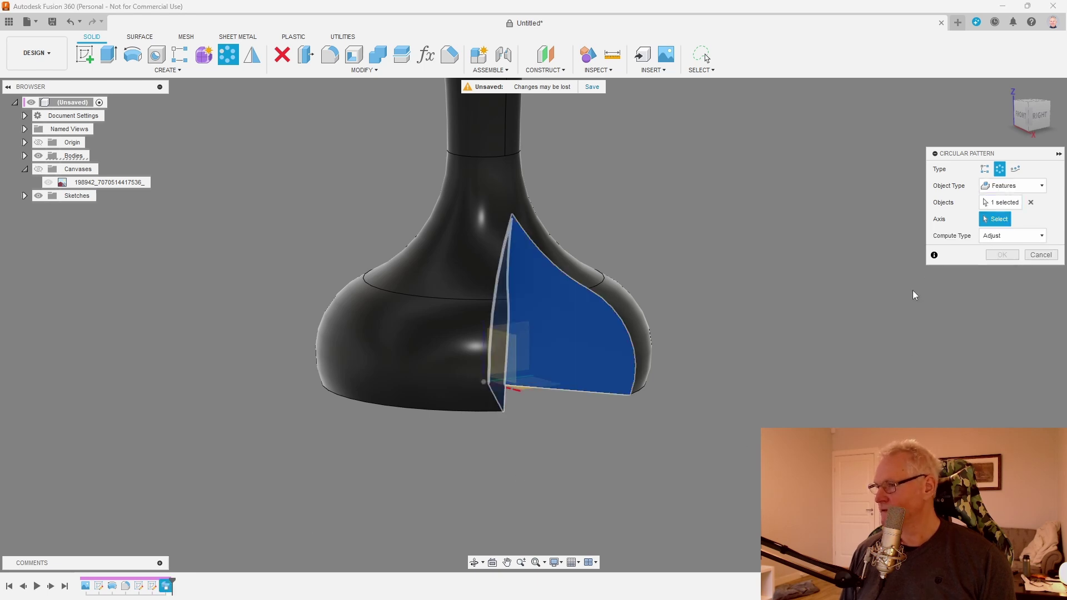
middle_click_drag(484, 347, 467, 319, "shift")
left_click(467, 320)
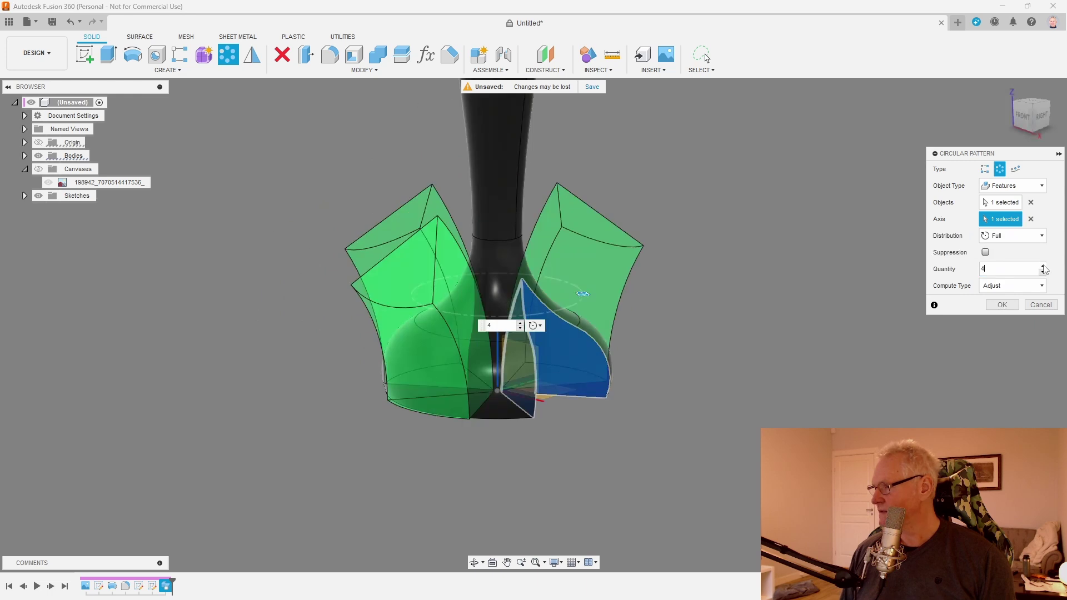
left_click(1040, 266)
left_click(1040, 266)
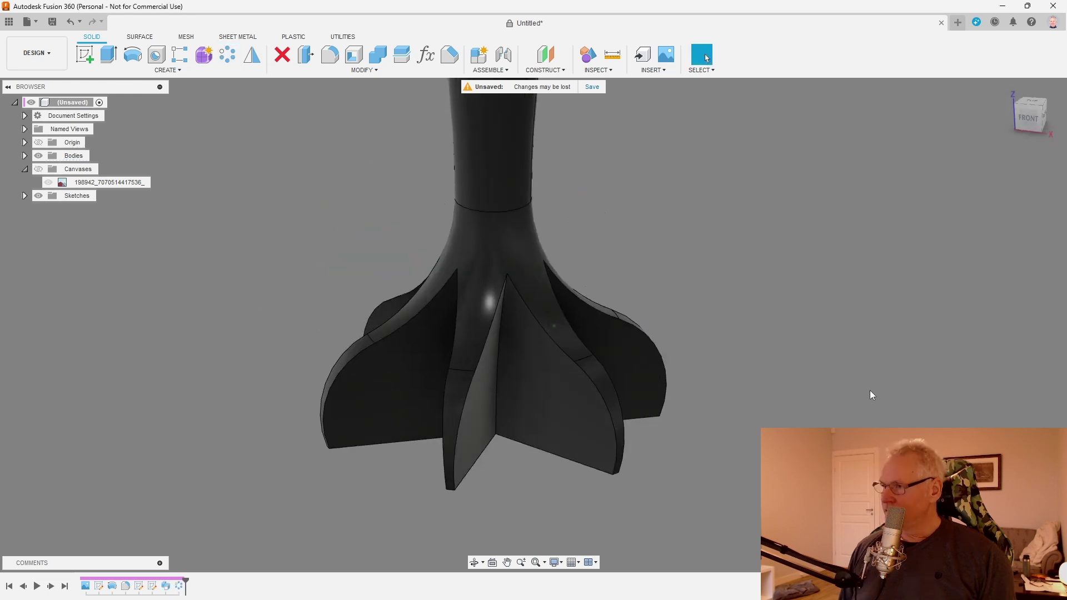
middle_click_drag(869, 390, 906, 523, "shift")
middle_click_drag(776, 472, 257, 549, "shift")
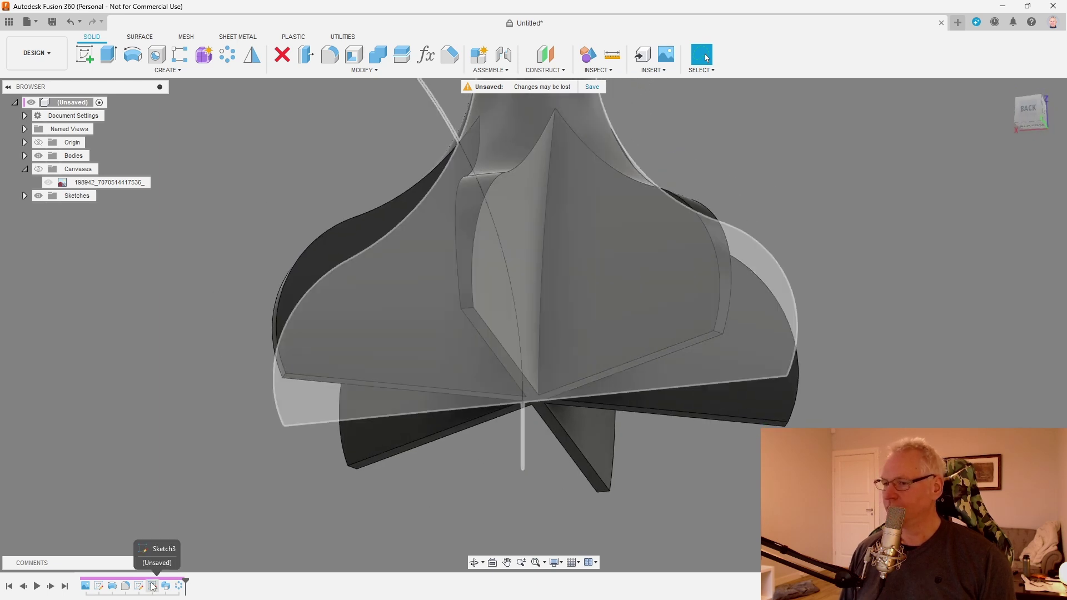
Edit the base sketch to set the blade thickness dimension to 1 mm and finish the sketch.
double_click(140, 586)
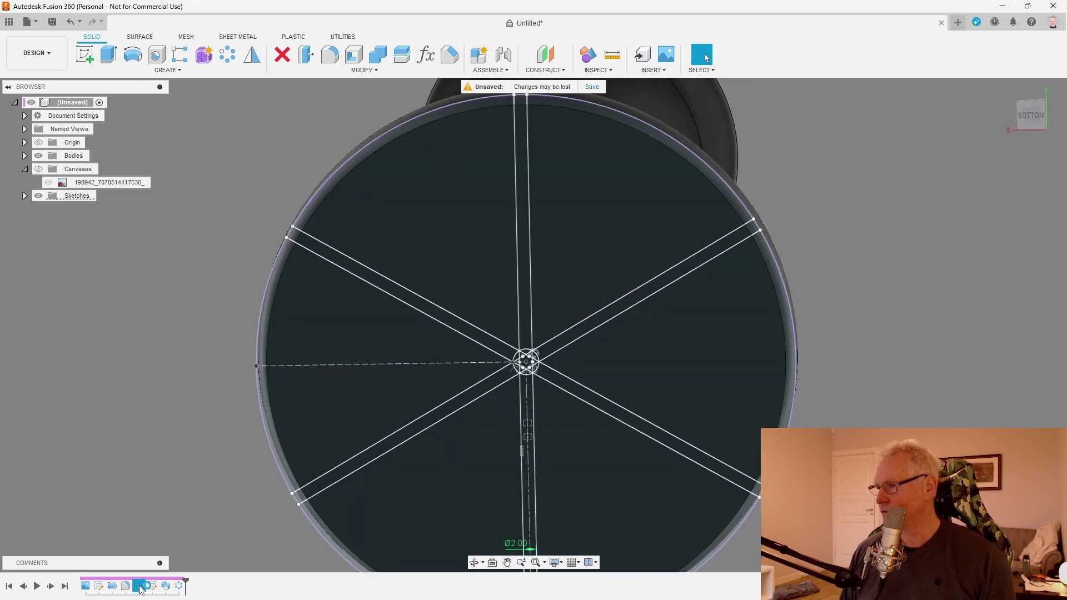
scroll(505, 477, "up", 5)
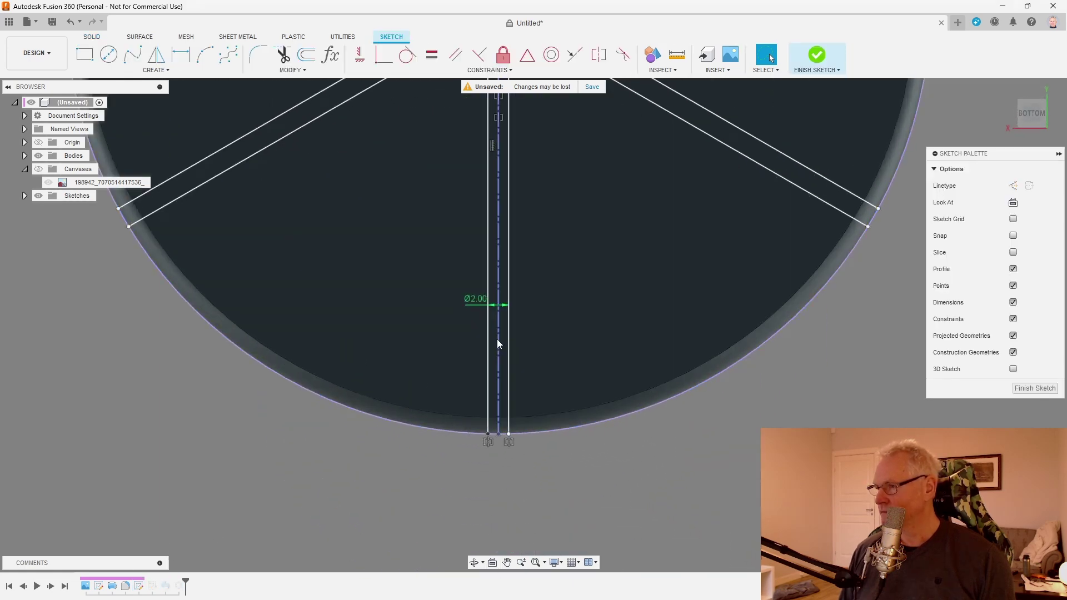
double_click(476, 300)
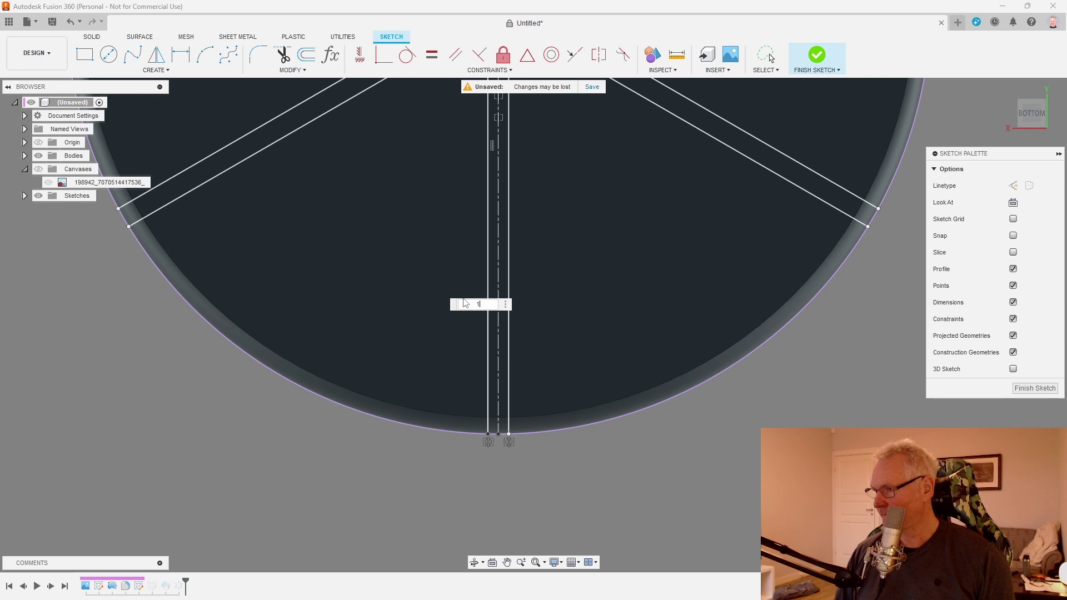
type("1")
key("Return")
left_click(817, 55)
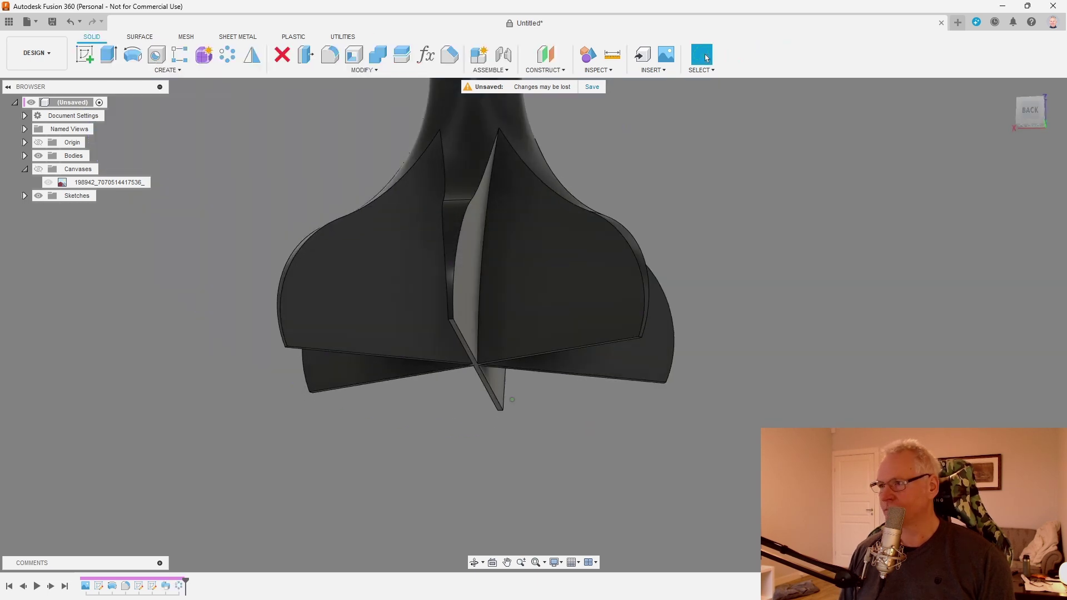
Compare the whole model with the reference photo Lysbilde6.webp placed beside it, and close the photo.
left_click_drag(0, 127, 981, 131)
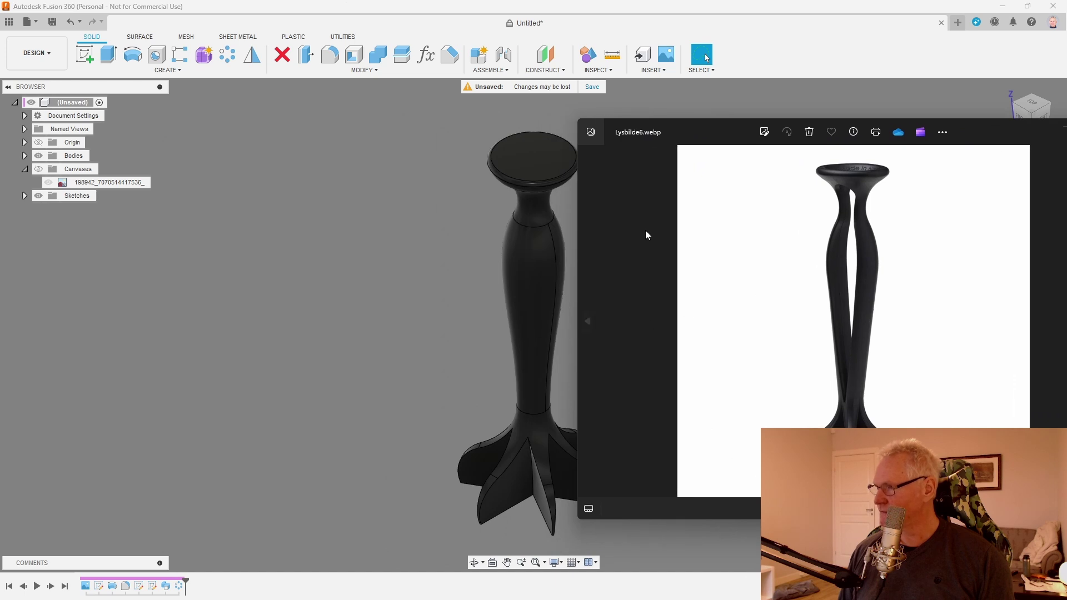
left_click_drag(723, 127, 355, 134)
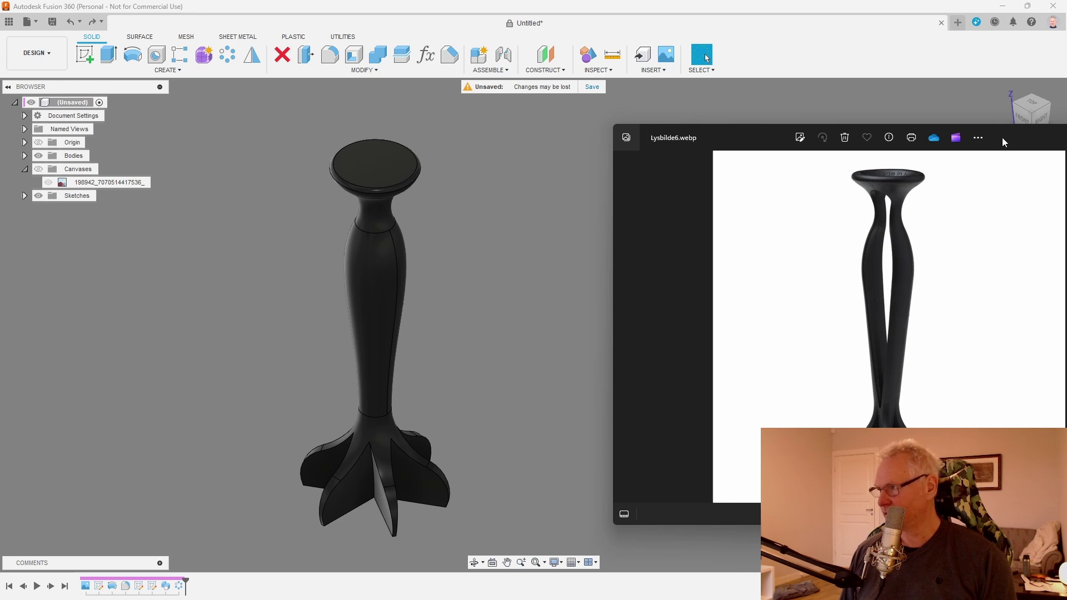
left_click_drag(1010, 136, 941, 144)
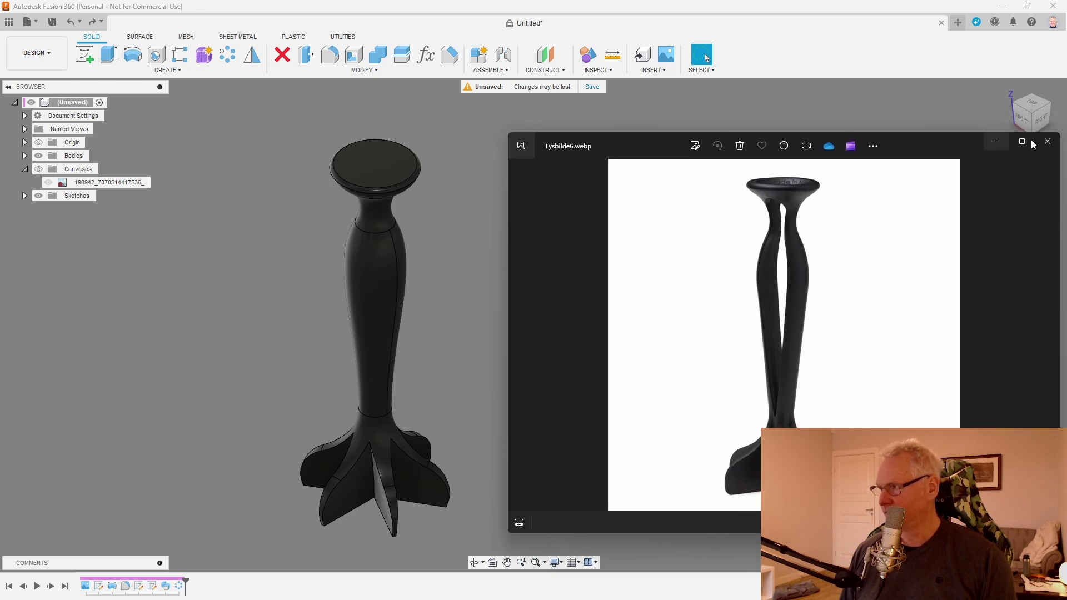
left_click(1047, 141)
left_click(1006, 90)
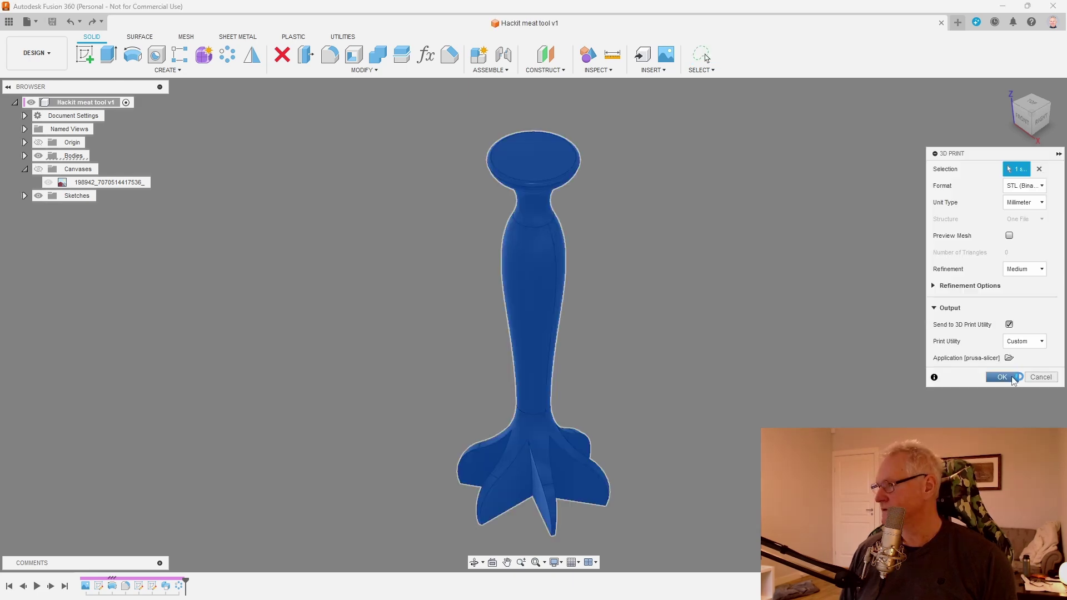
Save the design as Hackit meat tool and open the body in PrusaSlicer with the NYLON FX256 print preset.
left_click(1011, 375)
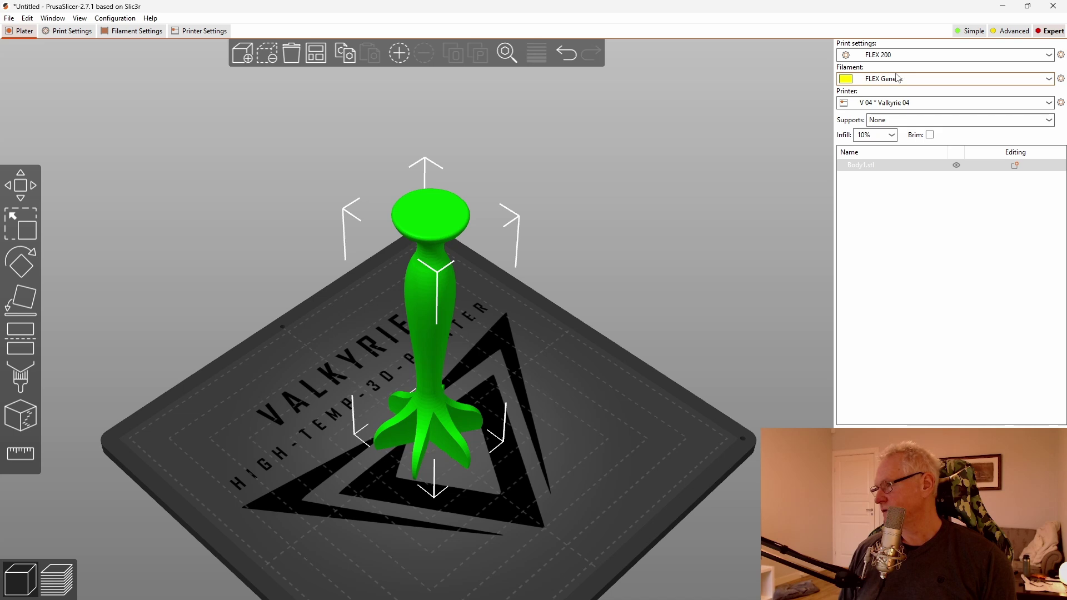
left_click(911, 79)
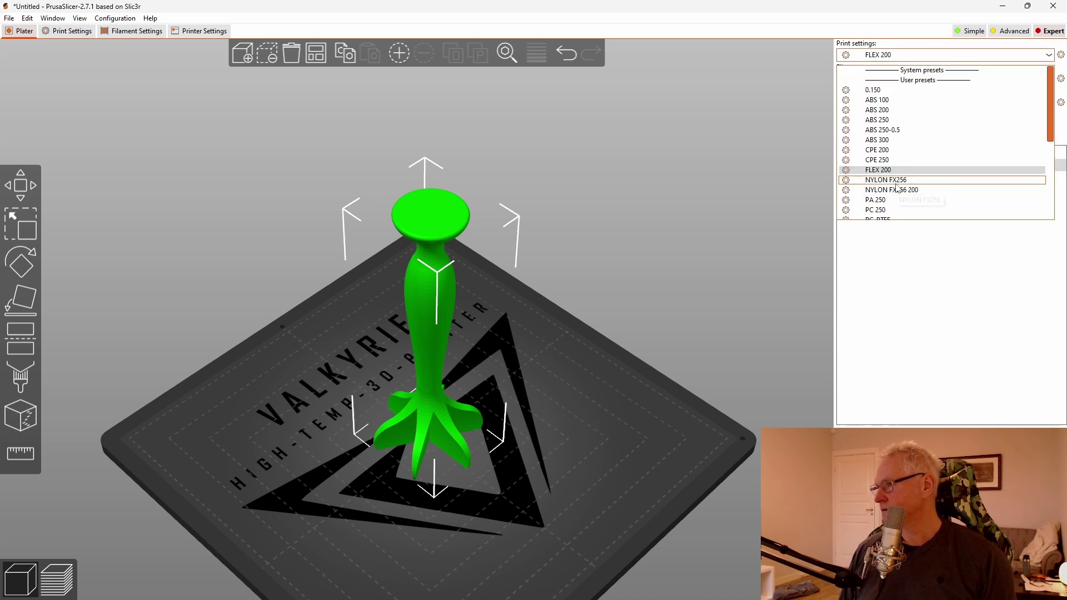
left_click(895, 180)
Raise the minimum perimeter count in the print settings and enter a fill density of 10%.
key("ctrl+2")
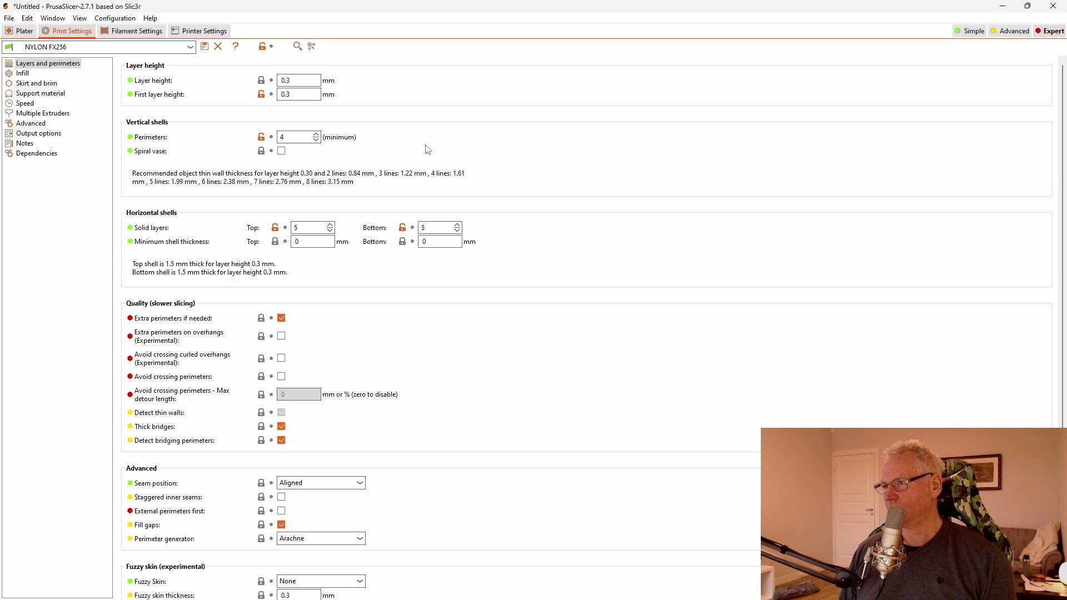
left_click(315, 134)
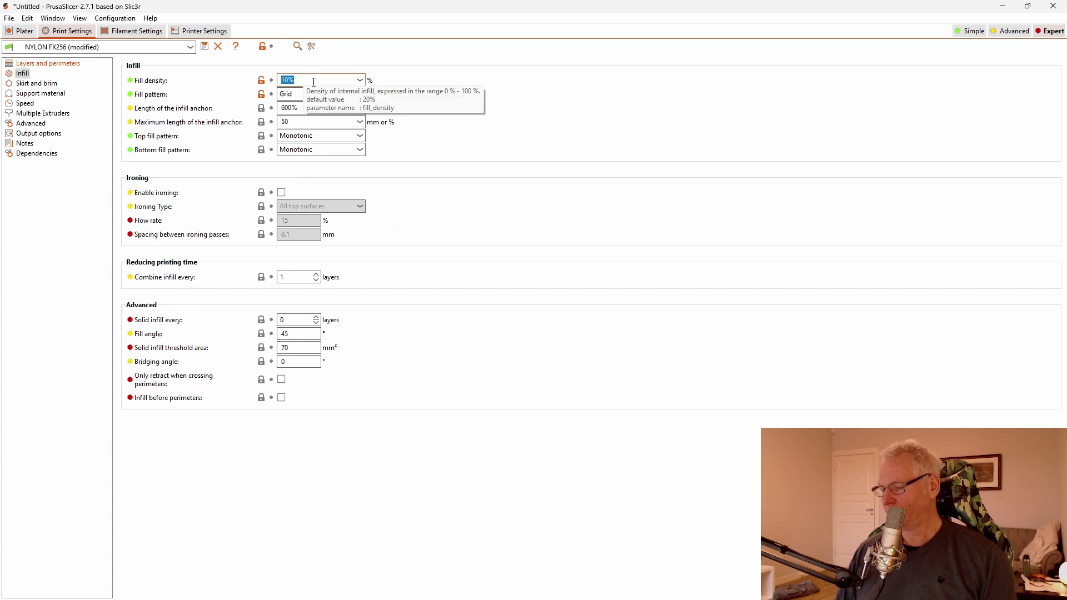
type("5")
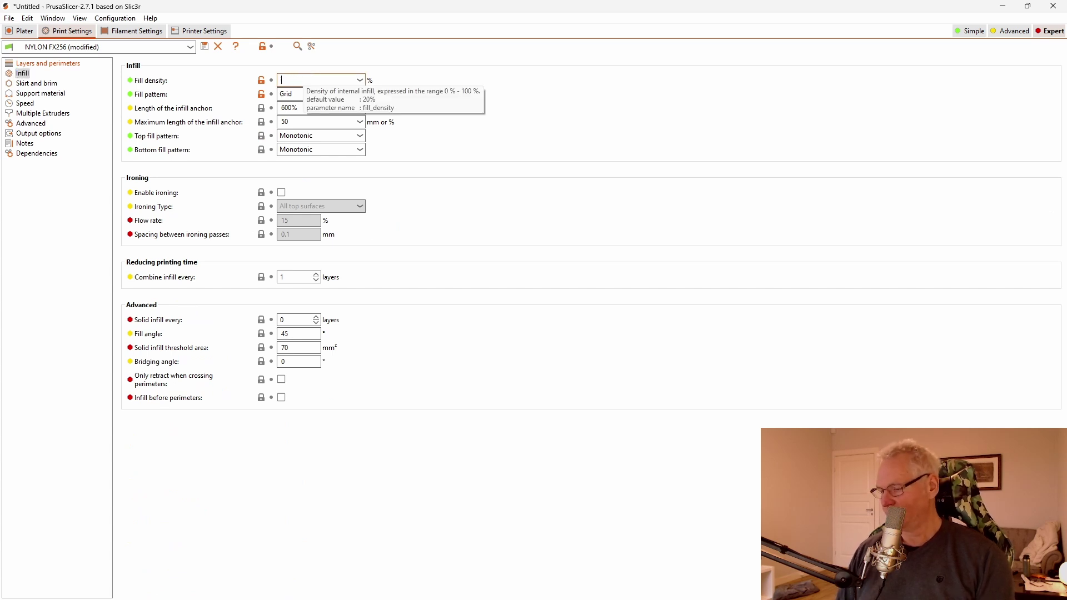
key("BackSpace")
type("10")
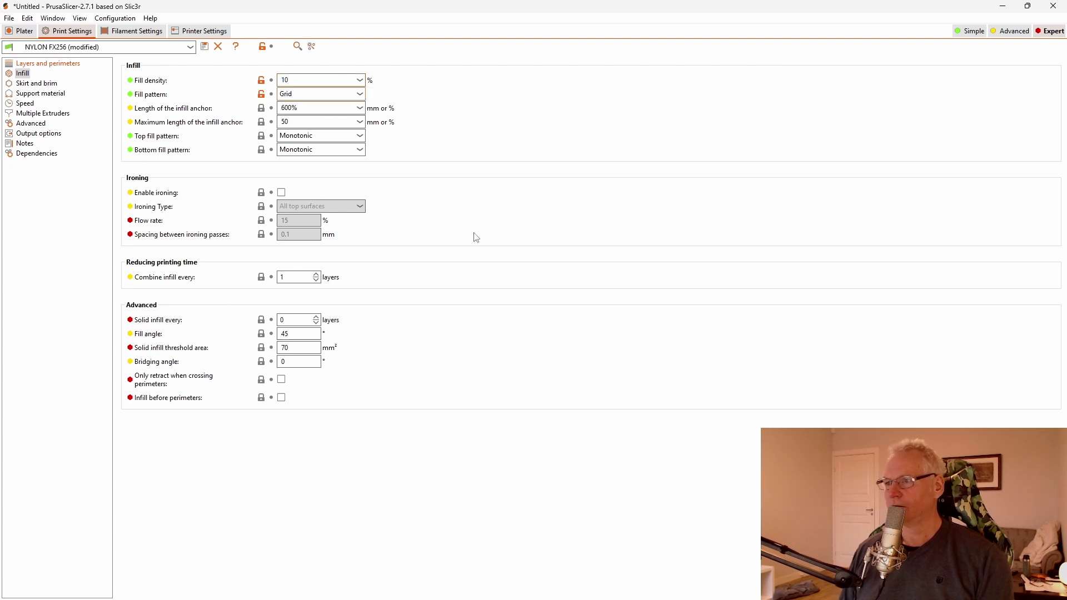
Set the brim width to 15 mm.
left_click(35, 84)
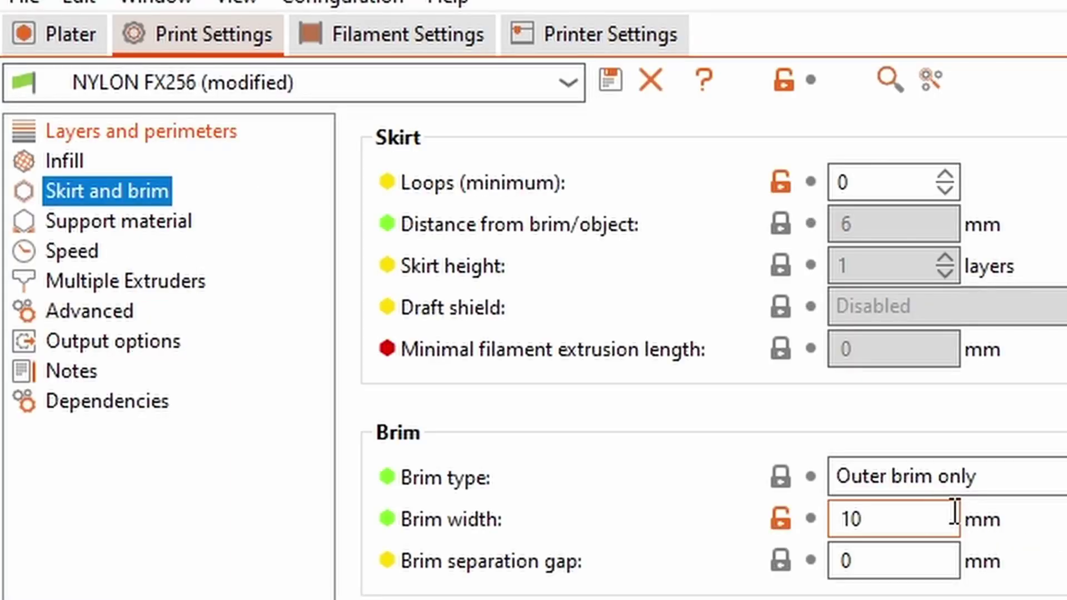
left_click(909, 519)
key("BackSpace")
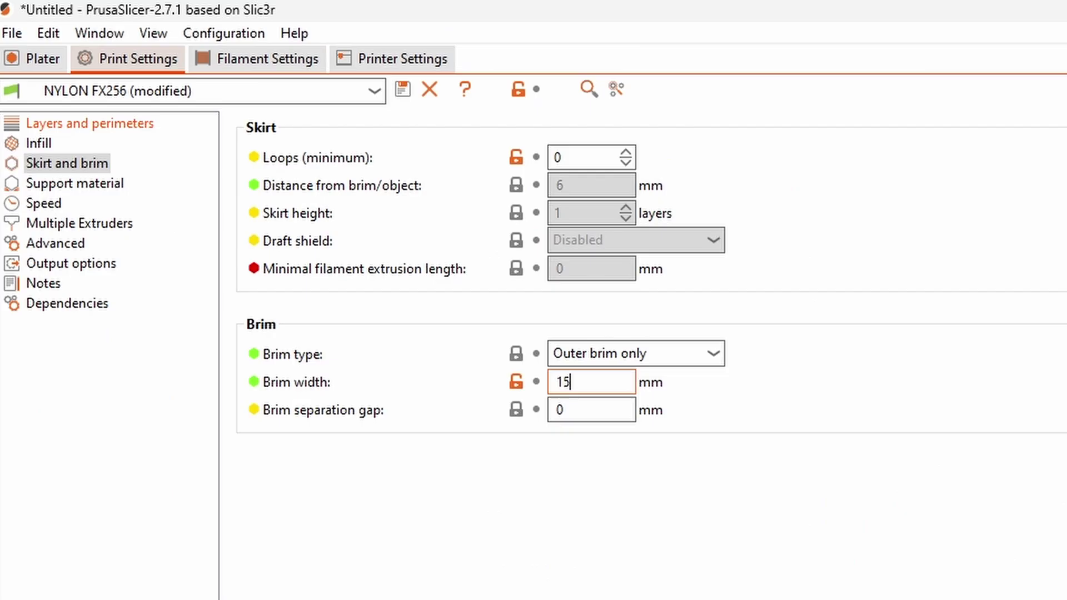
type("5")
Set the first layer speed to 30 mm/s.
left_click(74, 183)
left_click(42, 210)
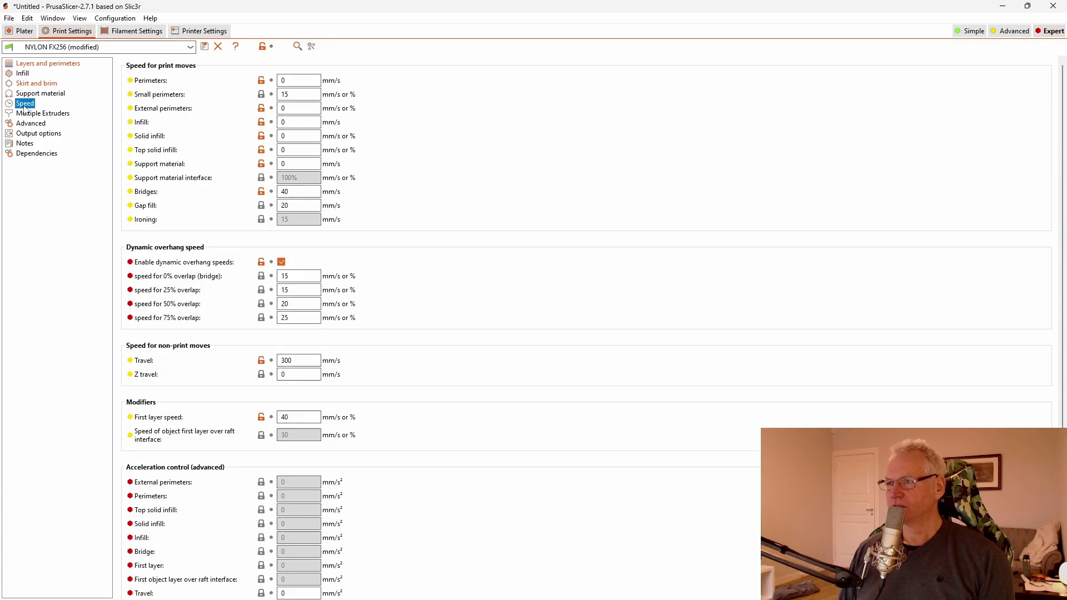
scroll(311, 276, "down", 4)
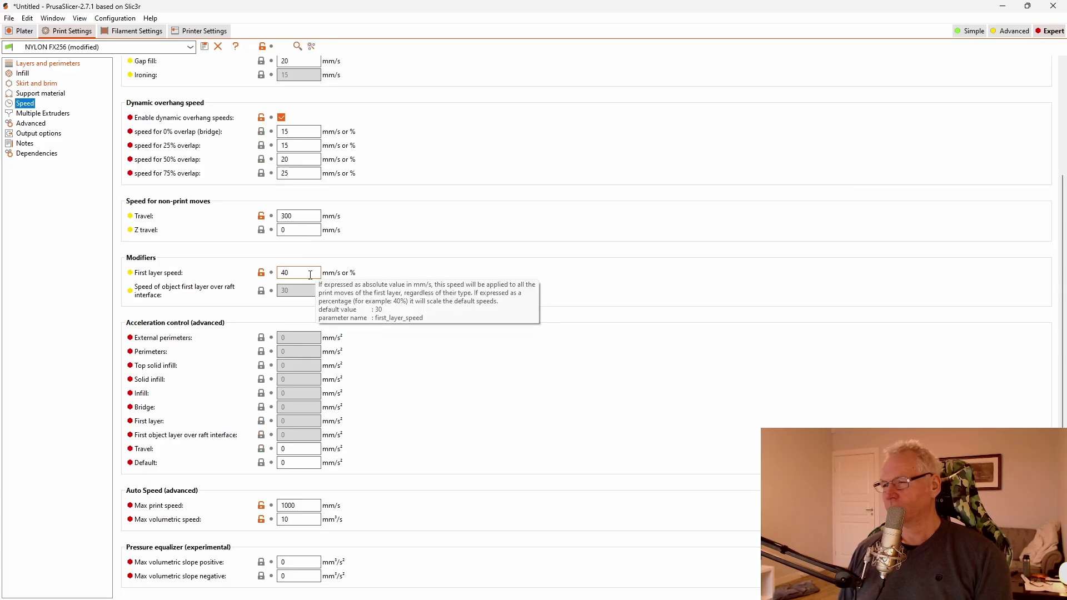
double_click(311, 275)
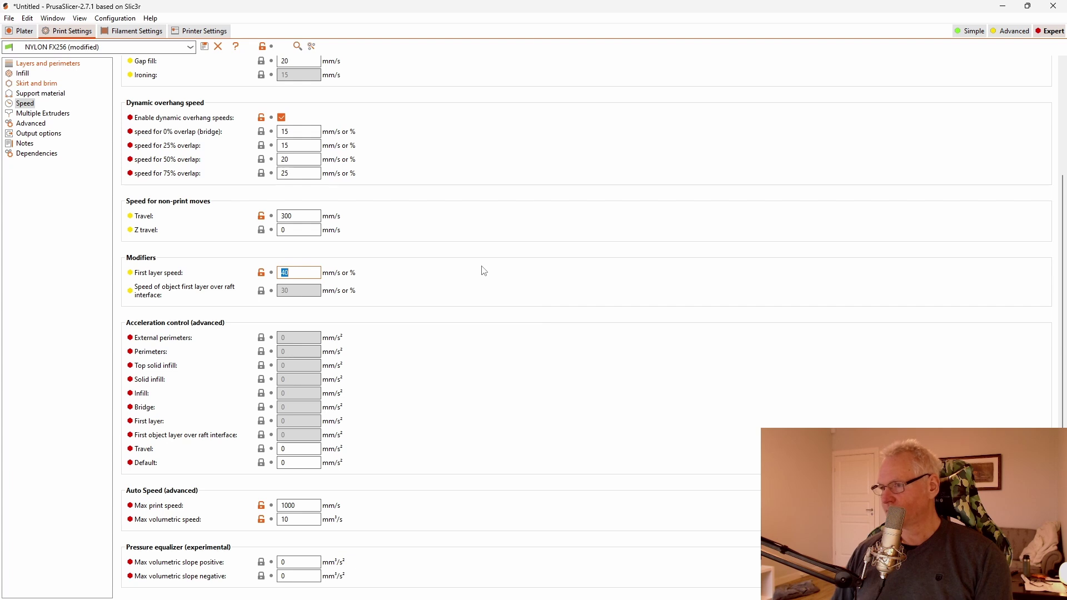
type("30")
key("Tab")
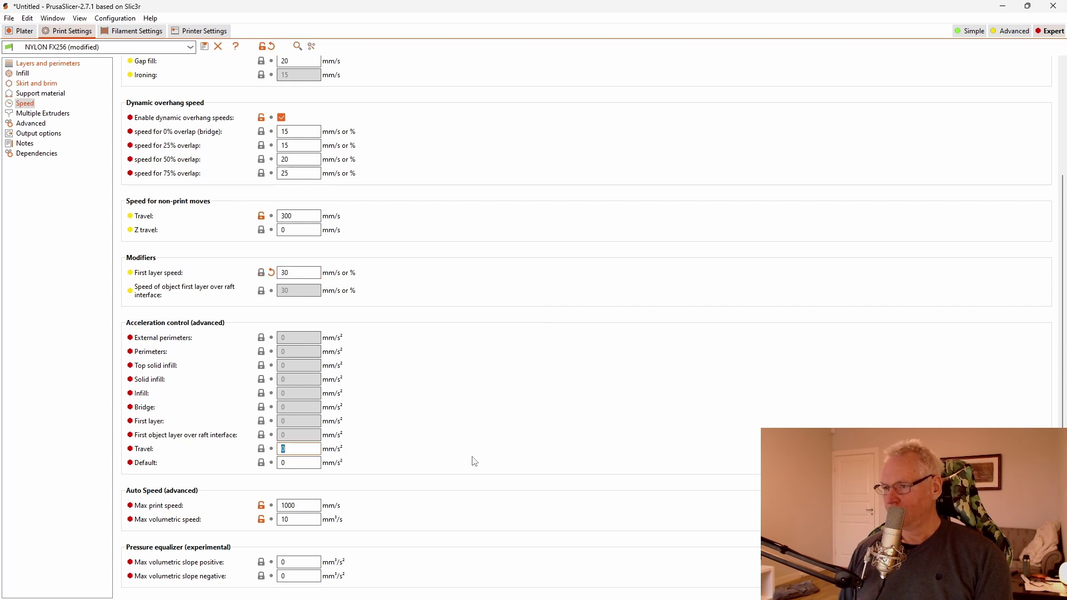
Review the print speed settings, checking the max volumetric speed against the print move, overhang and travel speeds.
double_click(316, 520)
scroll(389, 516, "up", 5)
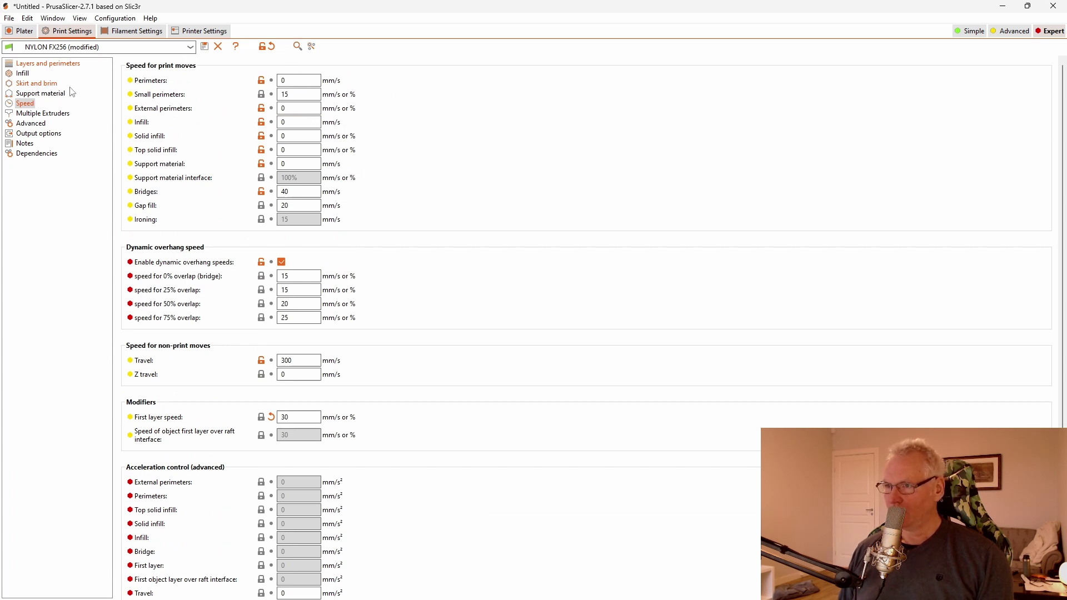
scroll(440, 500, "down", 5)
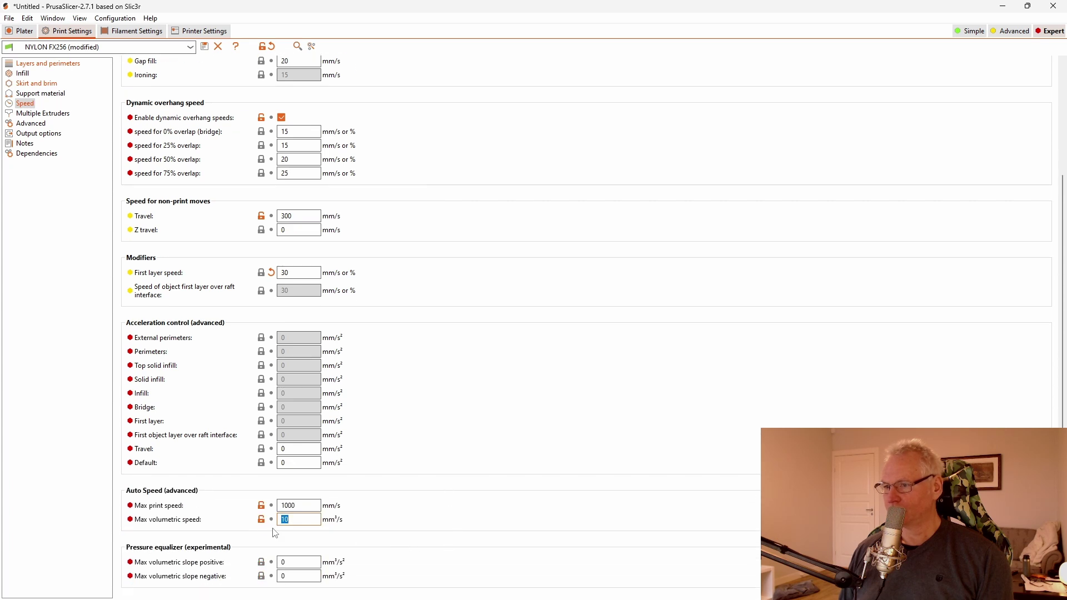
scroll(504, 453, "up", 1)
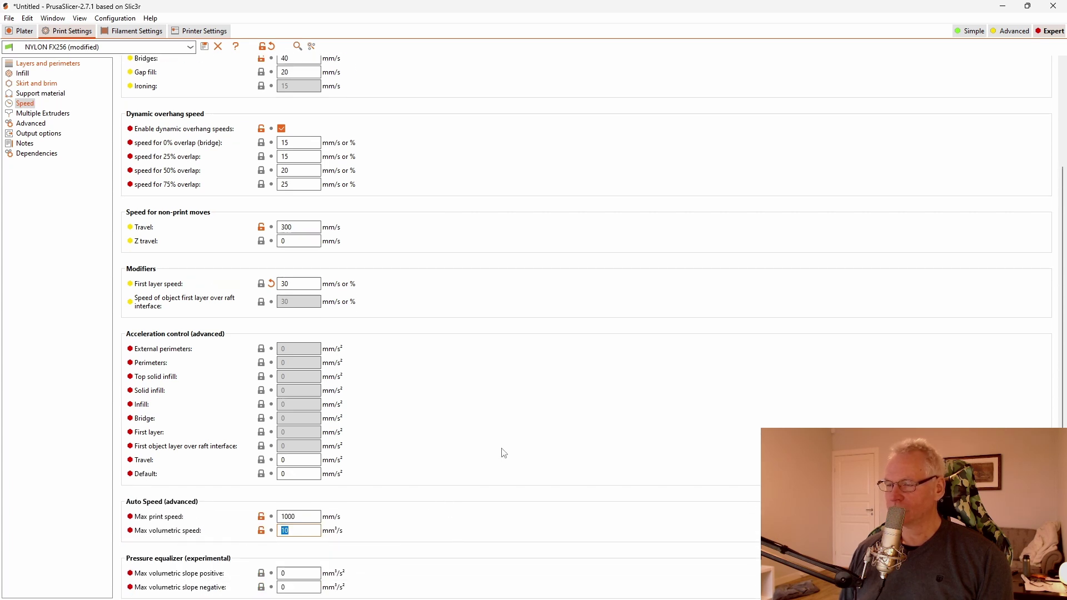
scroll(502, 438, "up", 5)
scroll(401, 569, "down", 4)
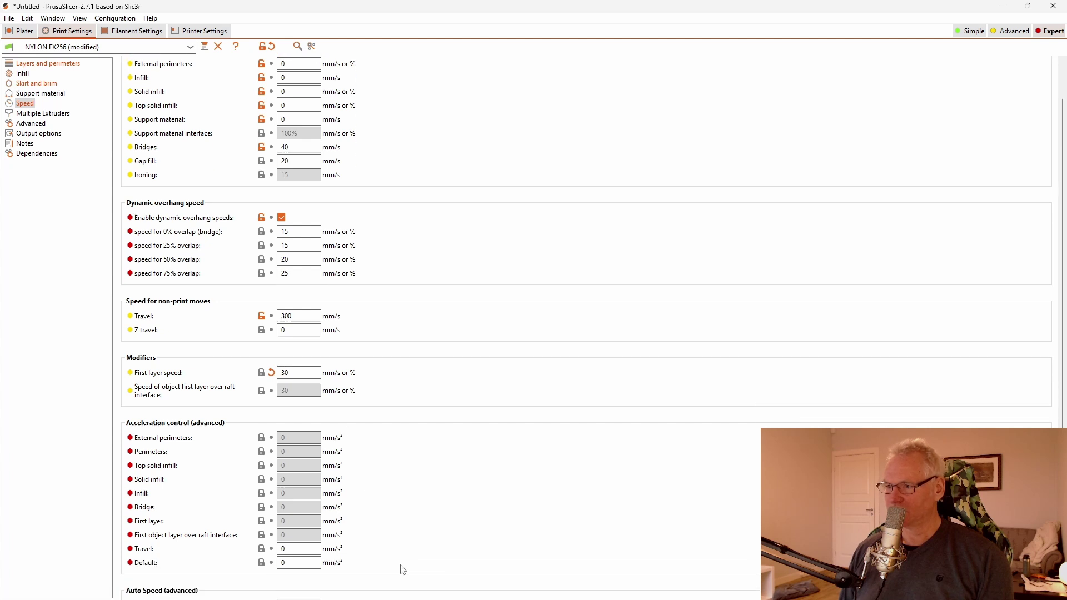
scroll(373, 560, "down", 2)
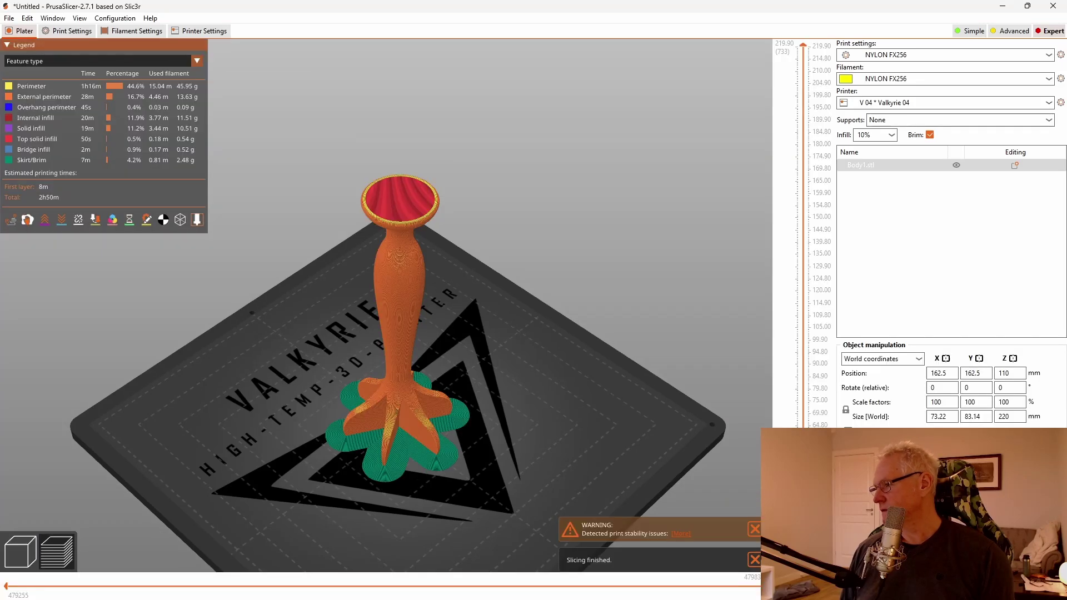
Inspect the sliced preview of the chopper from above and from the side, including the brim and the overhangs.
scroll(695, 531, "up", 3)
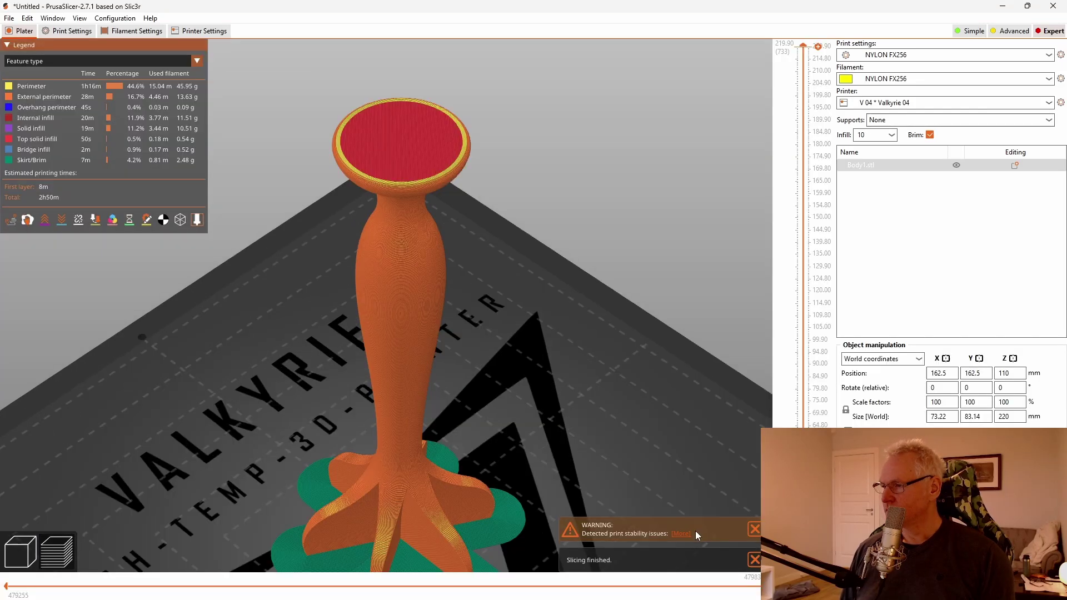
mouse_move(631, 451)
left_mouse_down()
mouse_move(631, 431)
mouse_move(618, 462)
mouse_move(626, 431)
left_mouse_up()
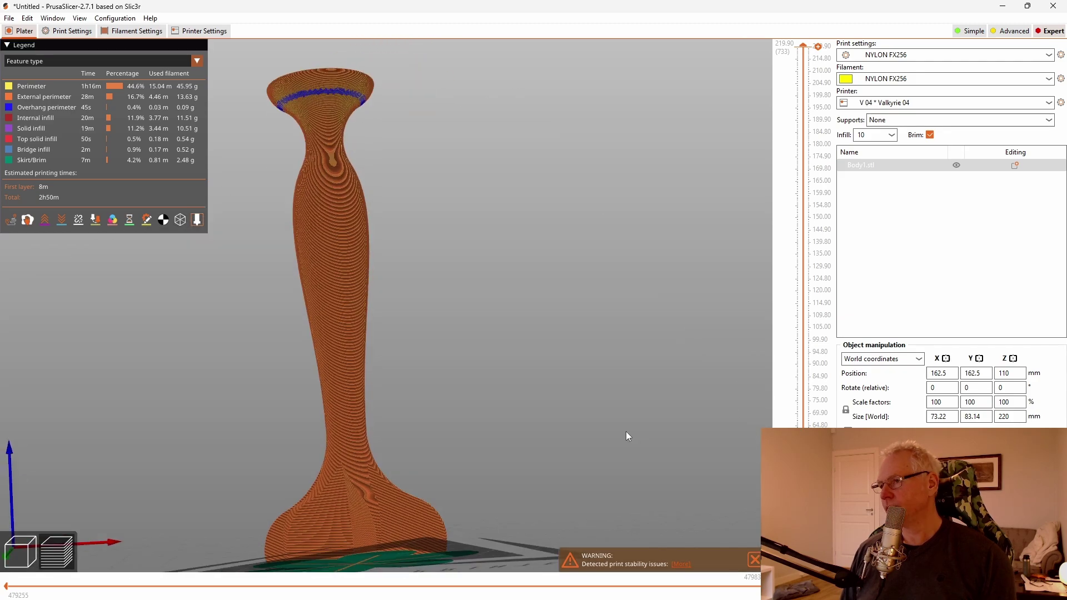
scroll(626, 432, "up", 3)
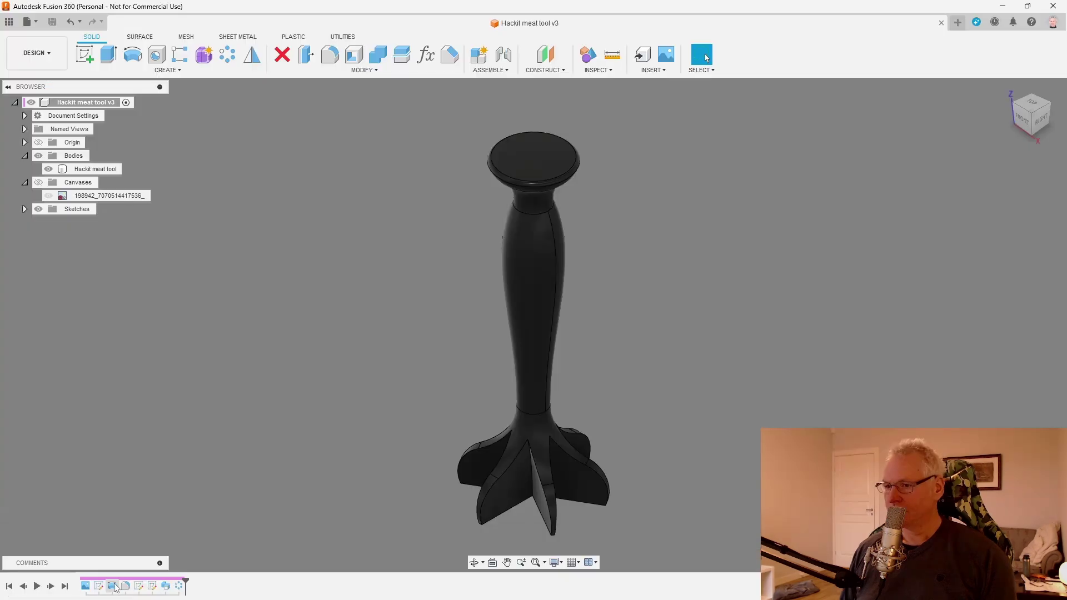
Open the handle's profile sketch for editing.
right_click(105, 584)
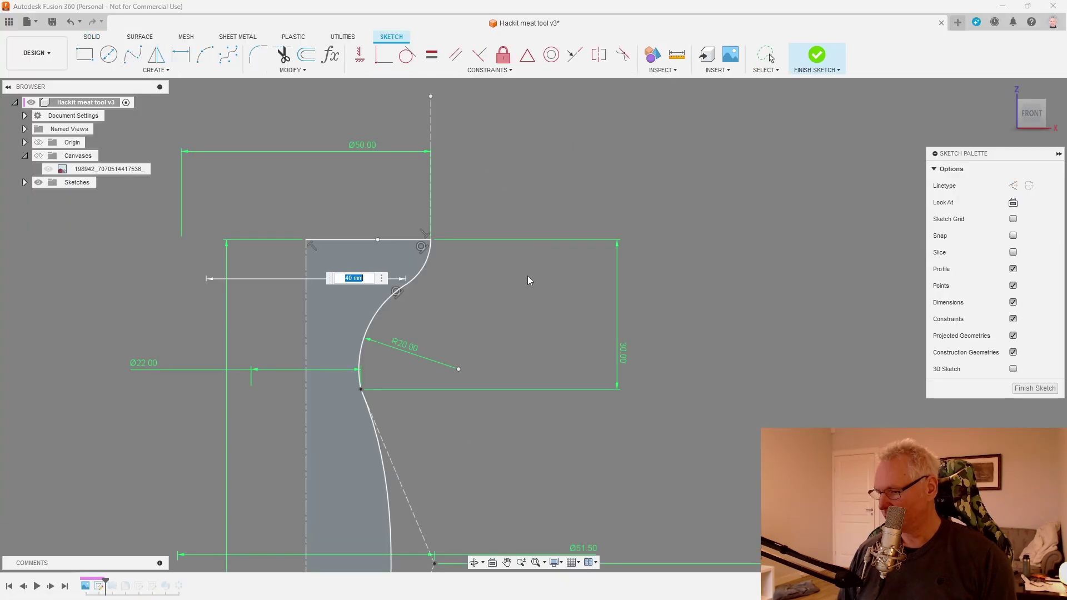
Try a 35 mm diameter where the knob arc meets the neck arc.
type("35")
key("Return")
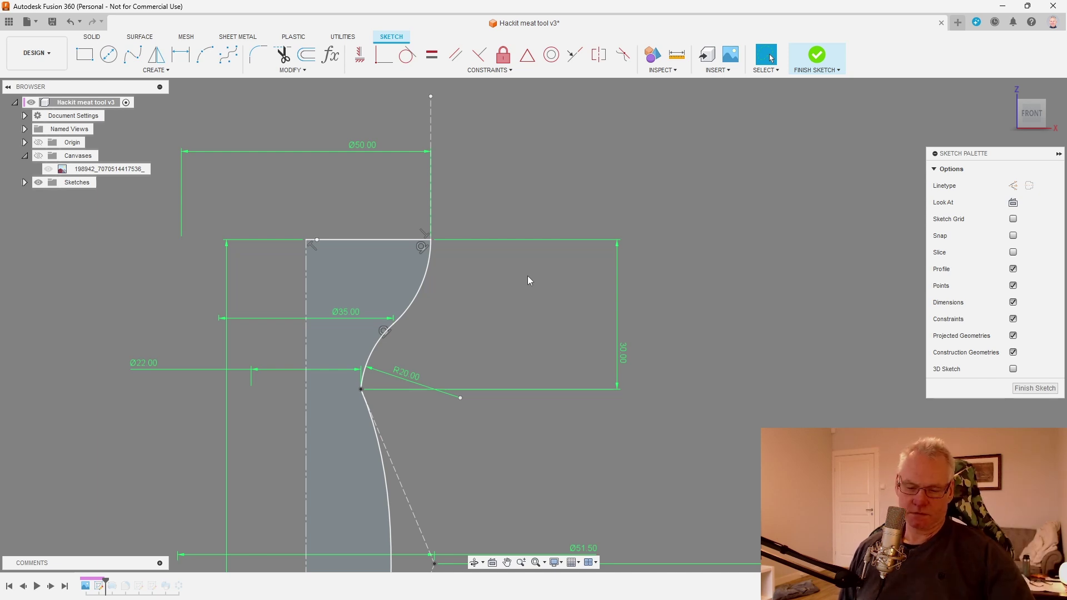
key("ctrl+z")
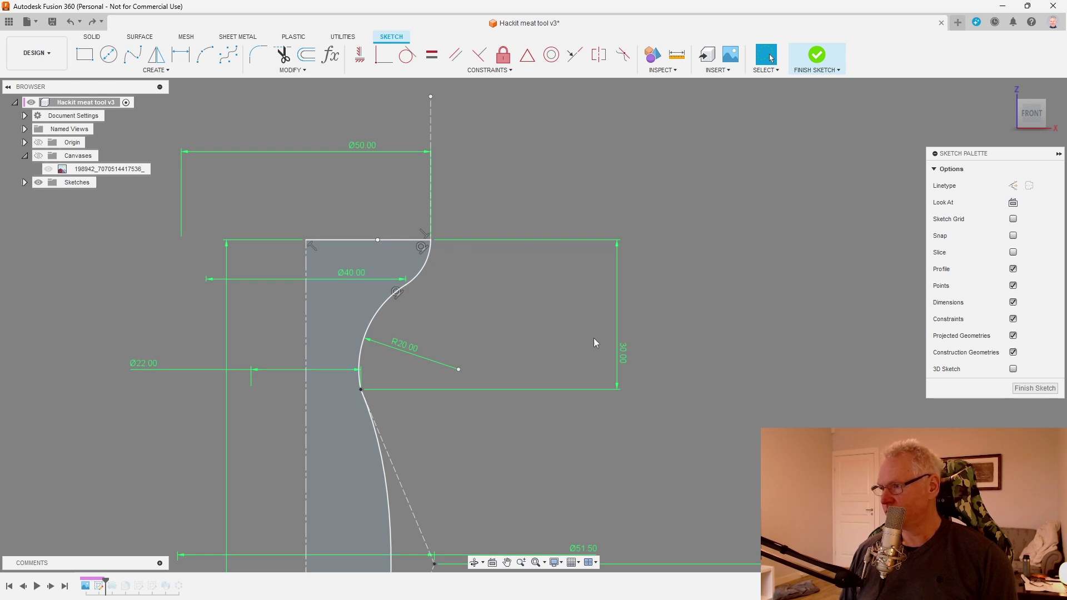
Replace the 30 mm neck height dimension with a tangent constraint between the neck arc and the handle curve.
left_click(407, 55)
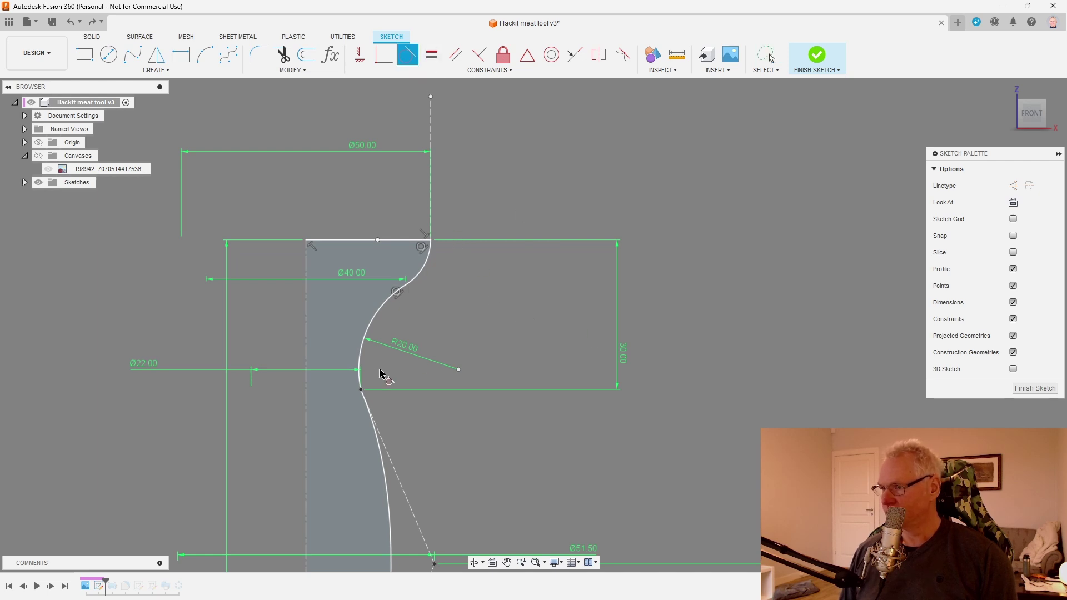
left_click(359, 355)
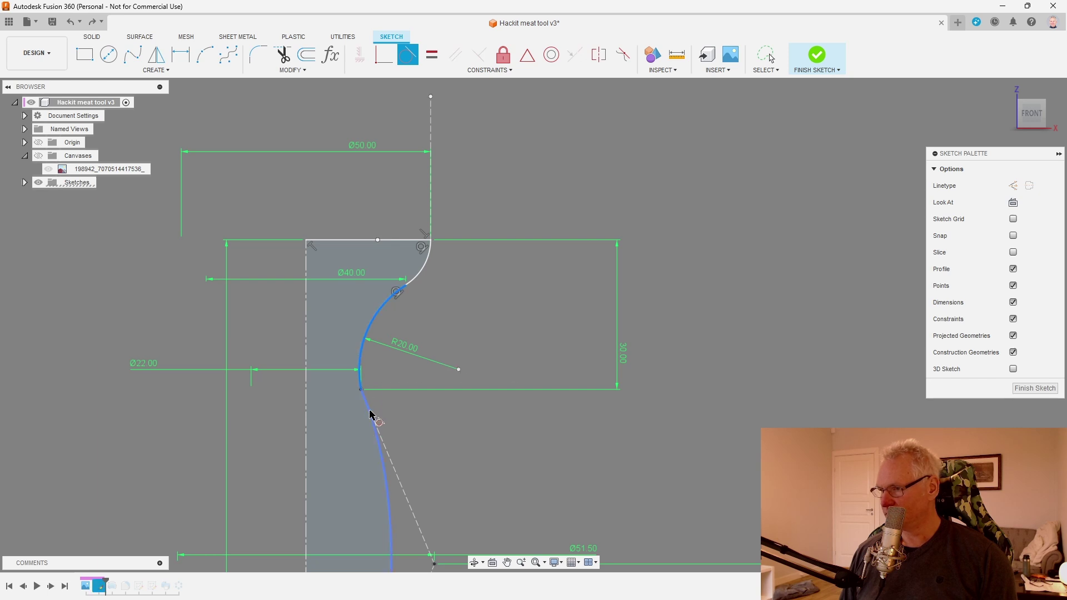
left_click(371, 417)
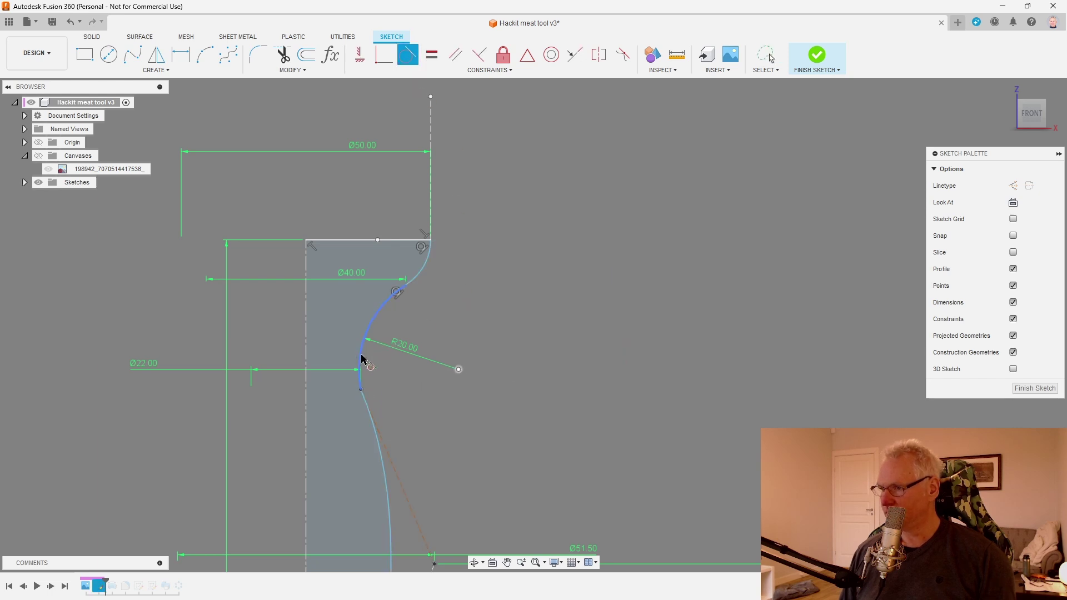
left_click(368, 417)
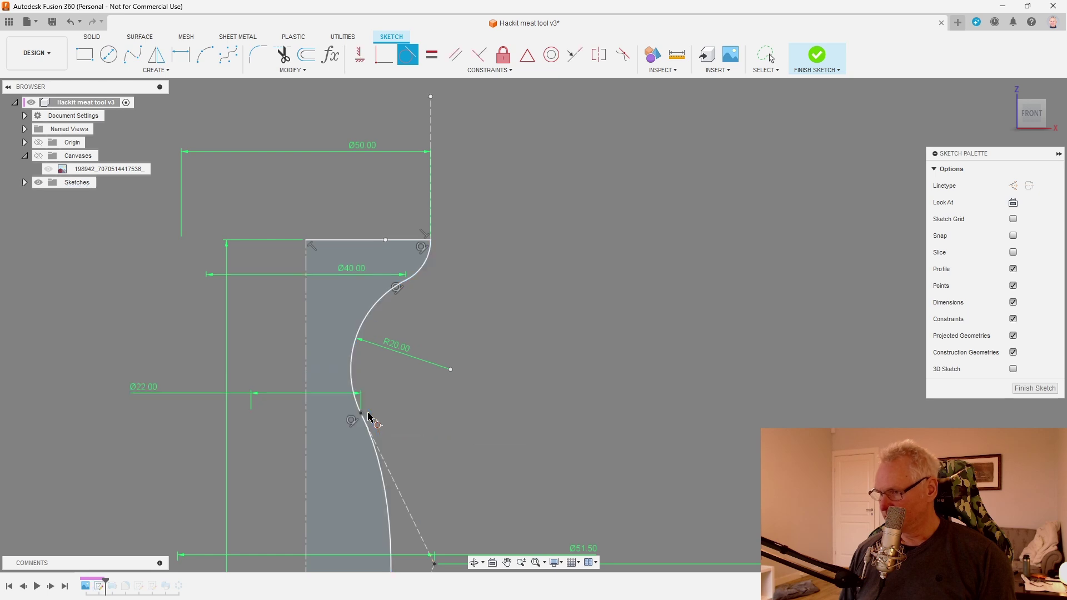
scroll(479, 281, "down", 2)
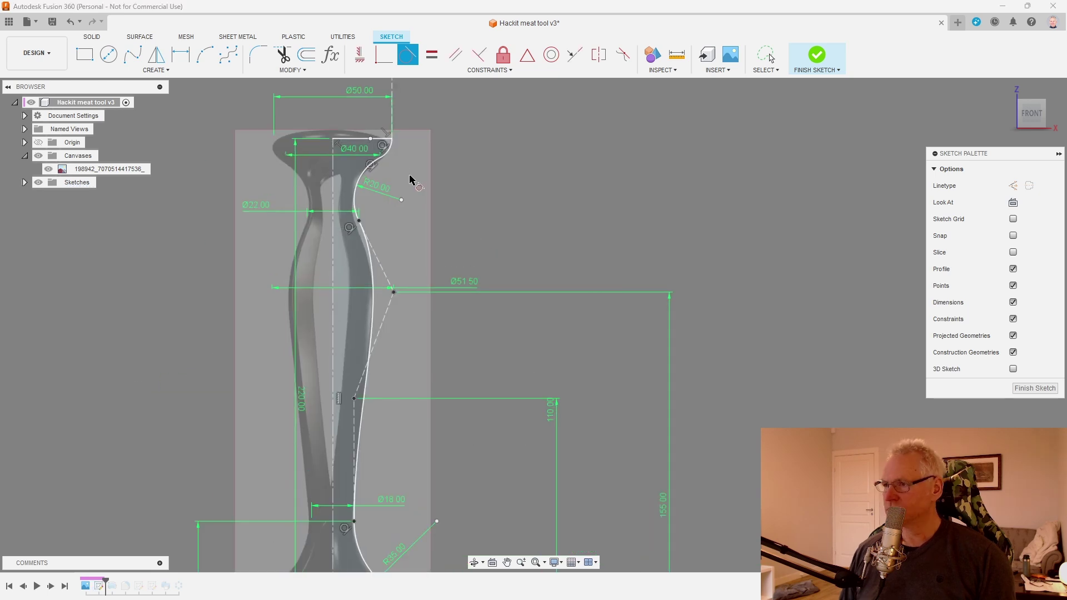
Free the neck from its 22 mm diameter dimension and fit it to the reference canvas with a 25 mm radius.
scroll(410, 175, "up", 1)
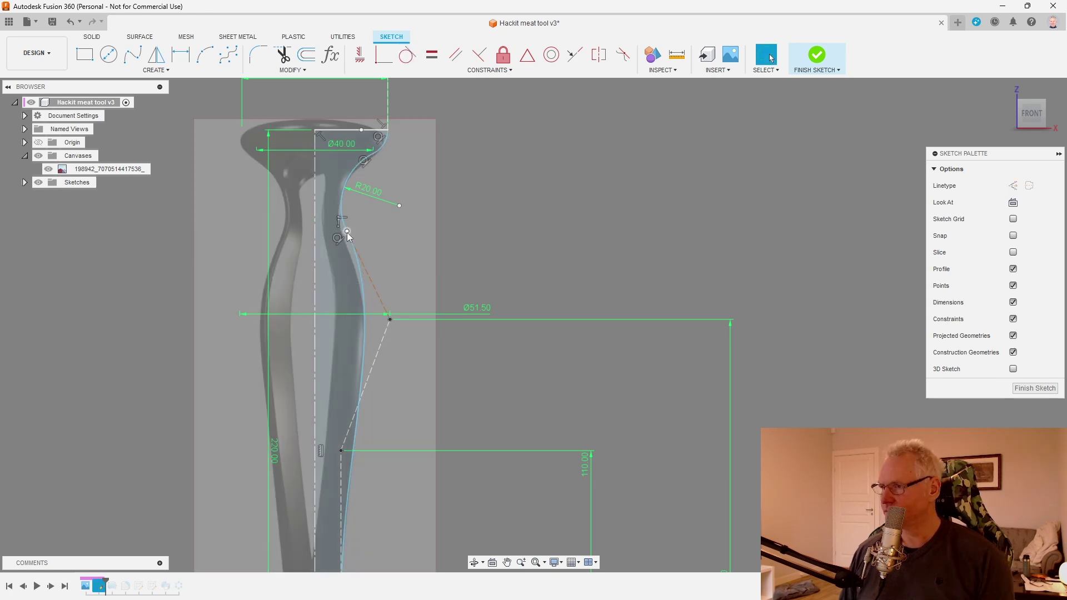
left_click_drag(346, 232, 358, 262)
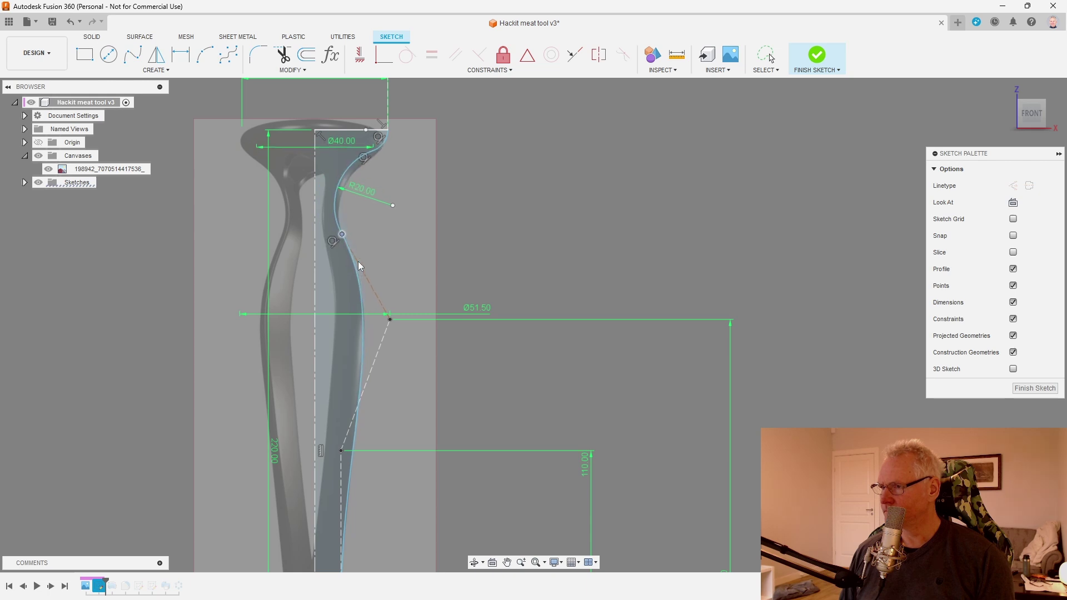
double_click(362, 188)
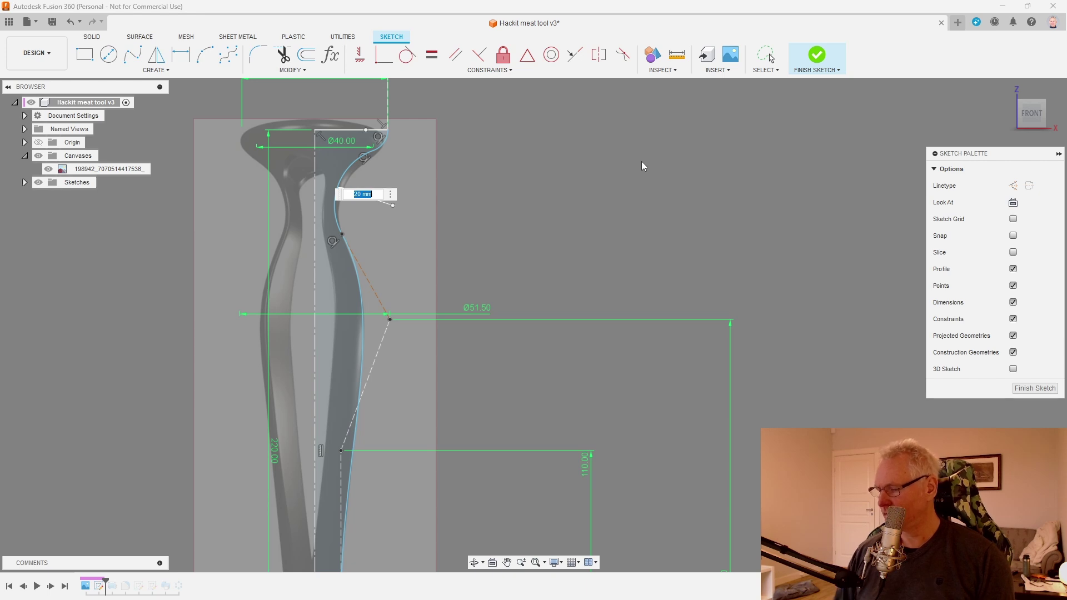
type("25")
key("Return")
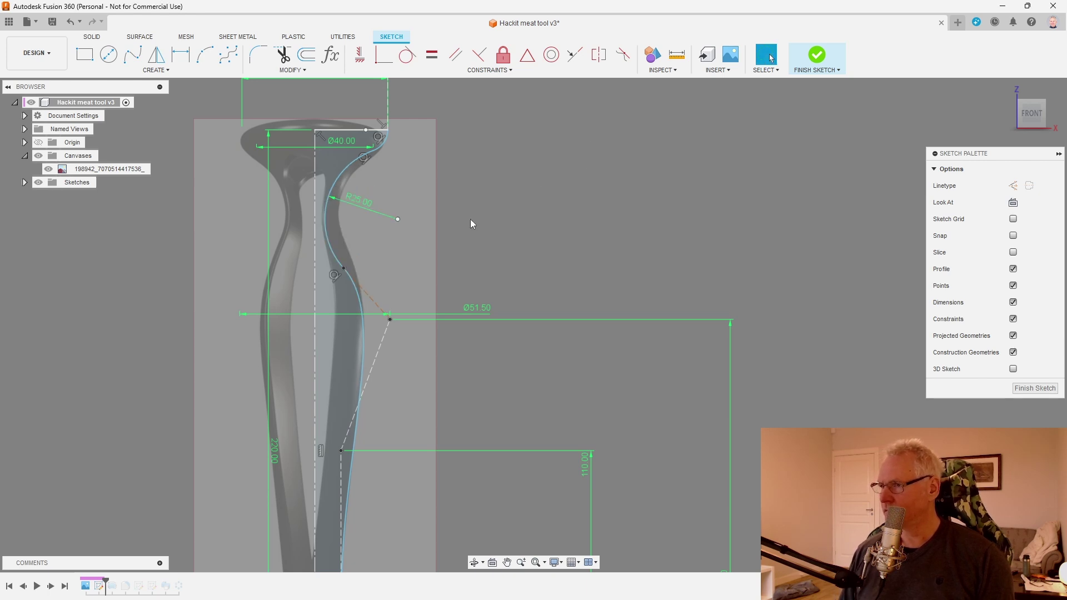
left_click_drag(331, 249, 350, 258)
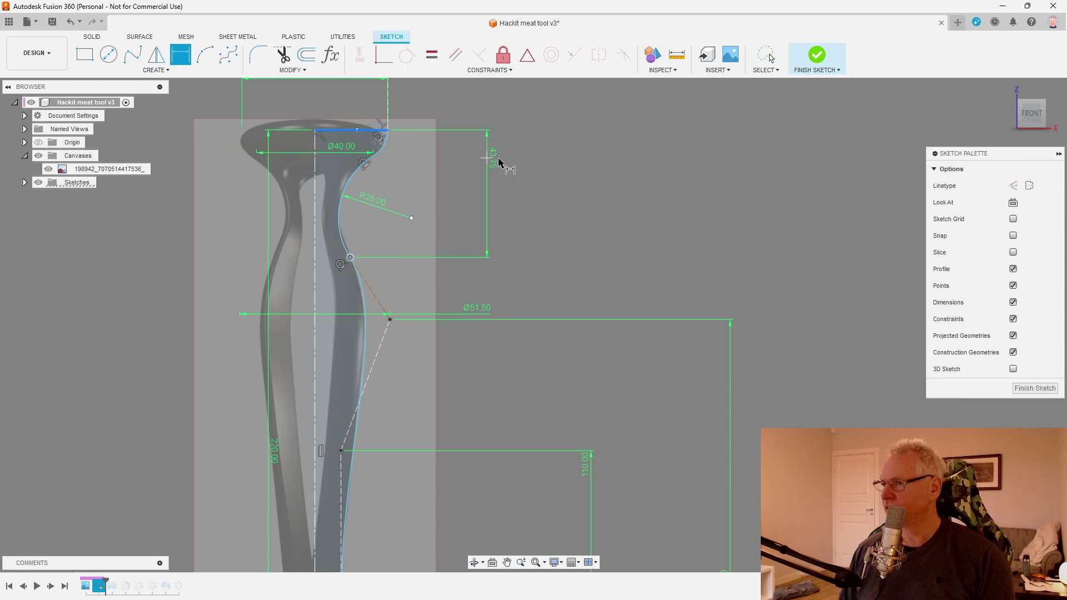
Dimension the neck arc's lower endpoint 44 mm below the handle's top edge and set the neck radius to 26 mm.
left_click(500, 160)
type("44")
key("Return")
double_click(376, 200)
type("2")
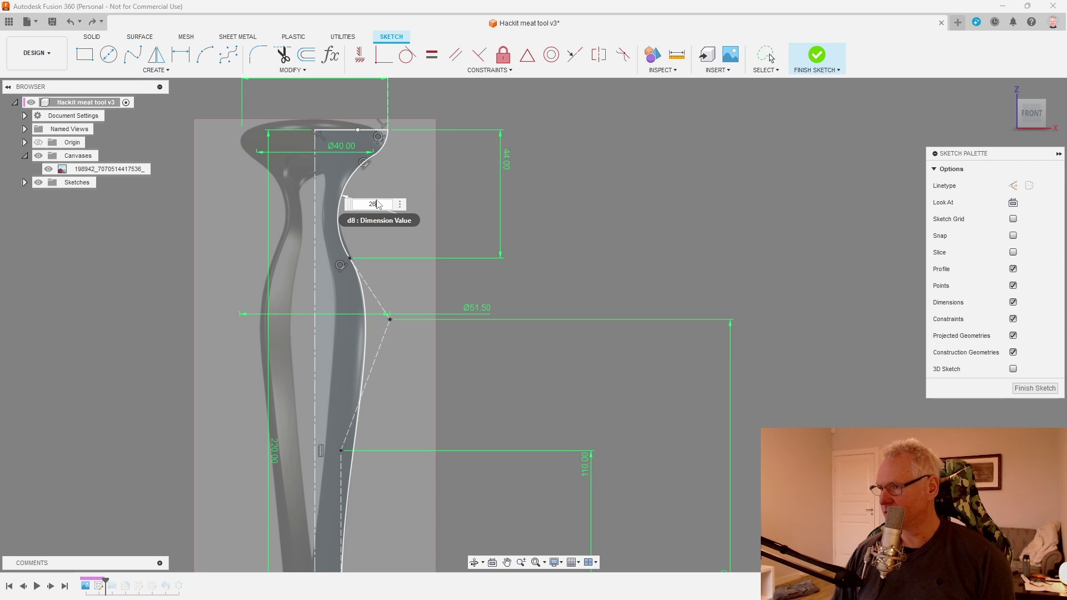
type("6")
key("Return")
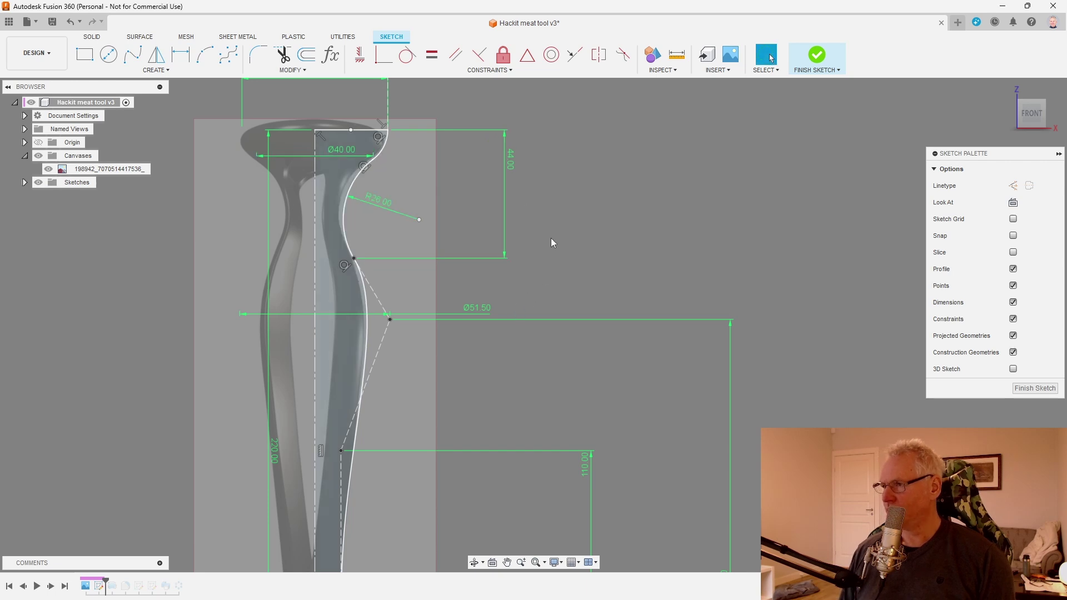
Set the neck endpoint's distance from the top edge to 45 mm, and save the finished sketch as a new design version.
double_click(510, 158)
type("45")
key("Return")
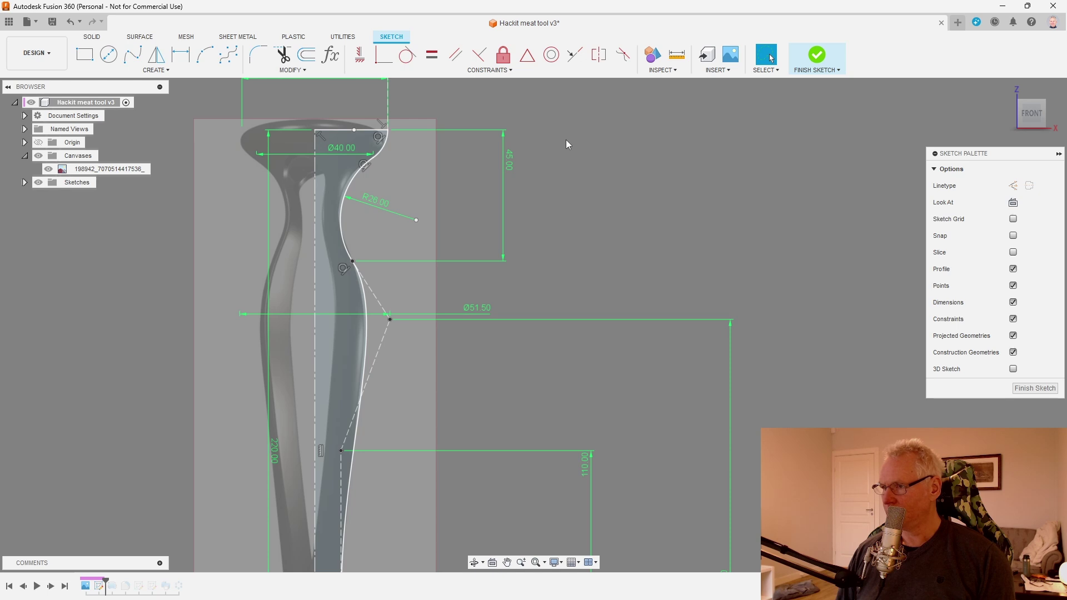
scroll(348, 161, "down", 2)
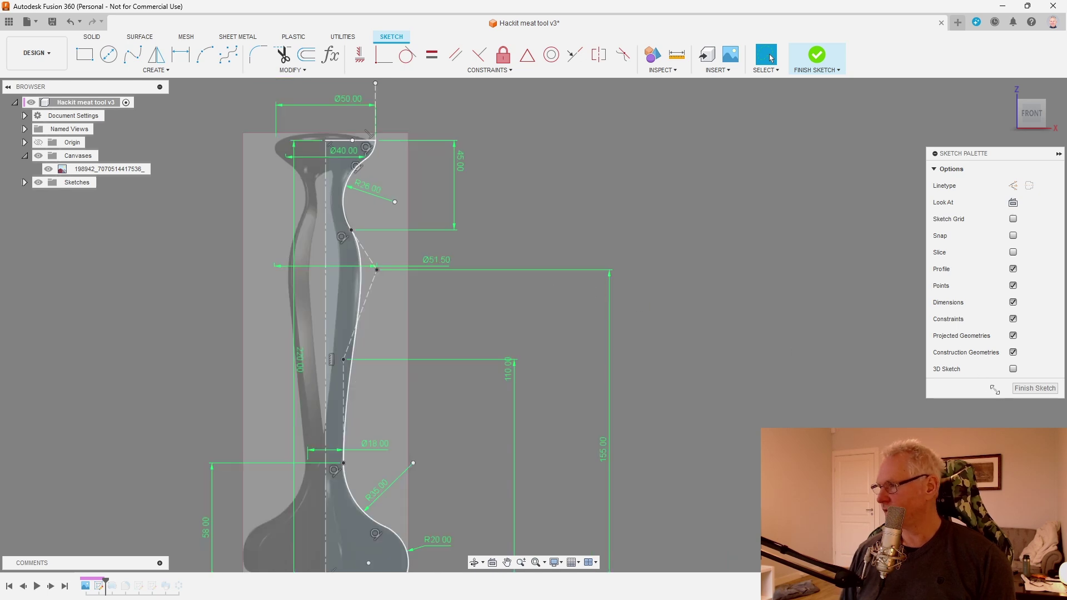
left_click(817, 55)
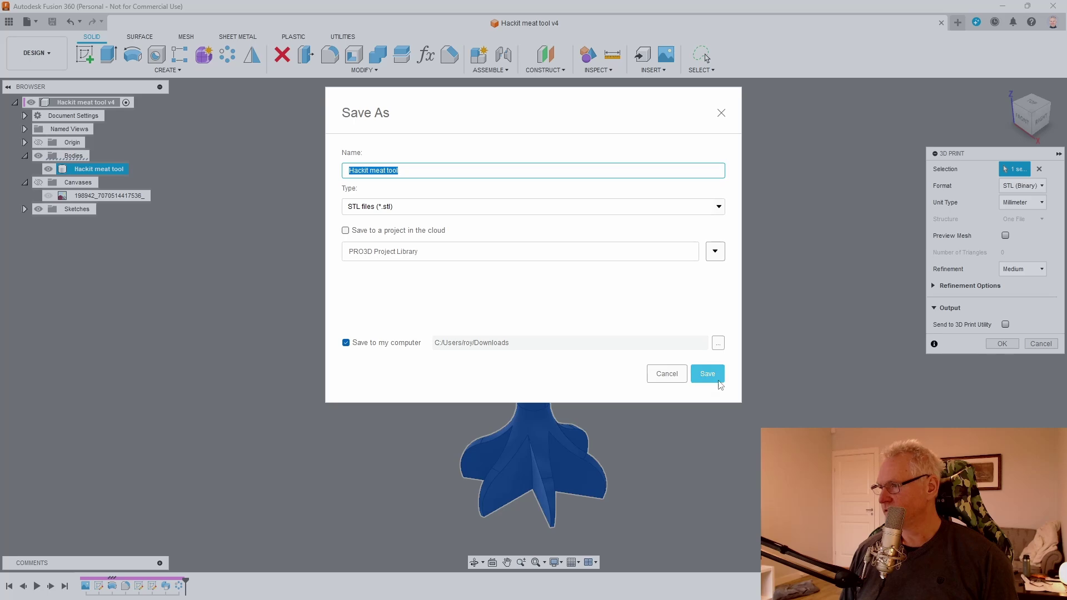
left_click(708, 374)
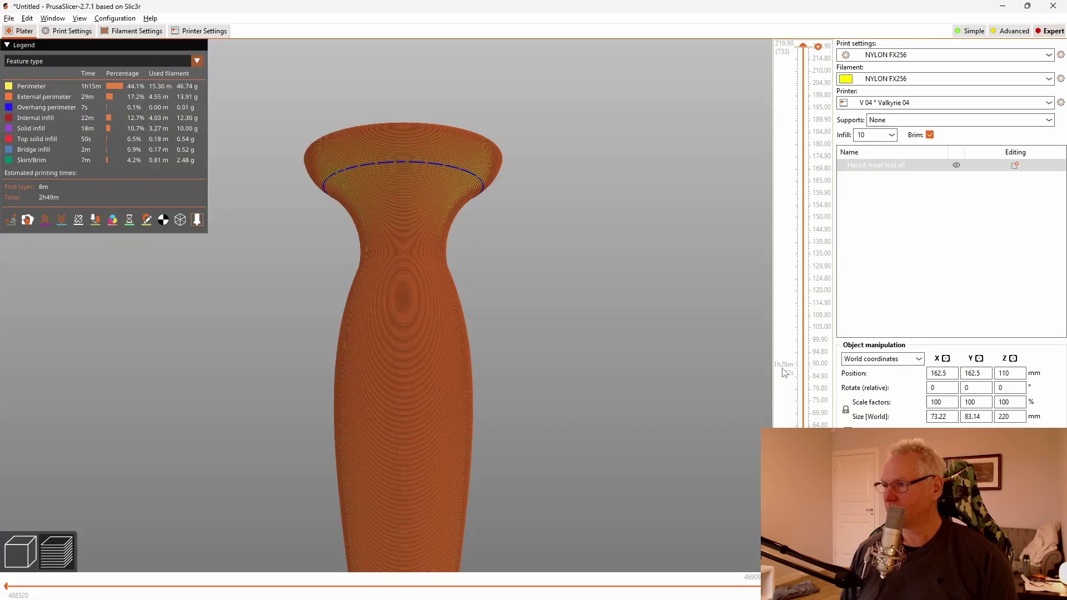
Switch to PrusaSlicer's 3D editor view and update the chopper on the plate to the revised model.
left_click(21, 577)
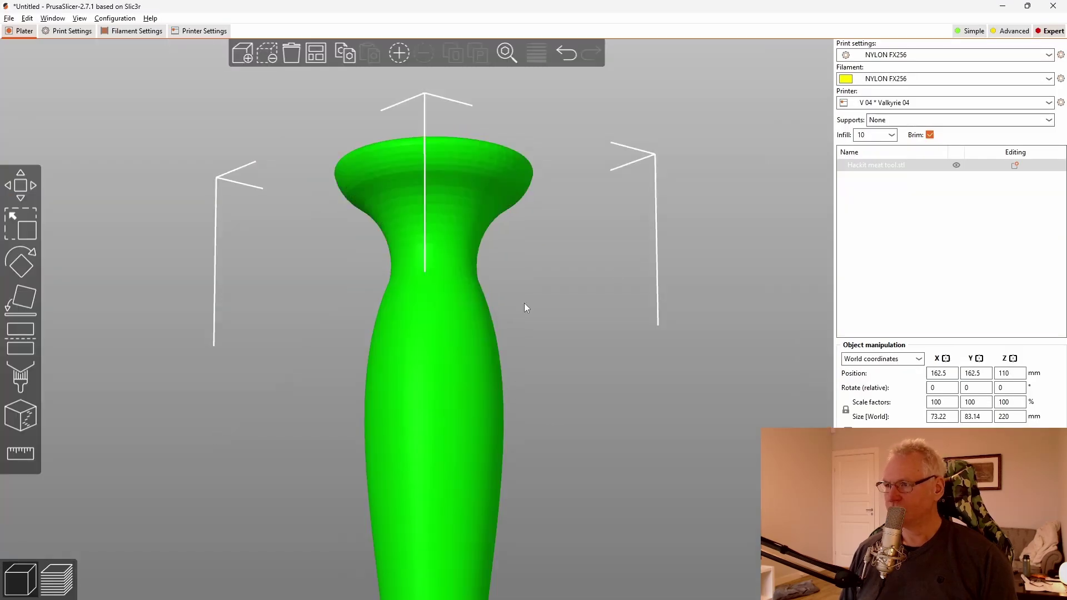
scroll(610, 123, "down", 6)
left_click_drag(597, 115, 606, 225)
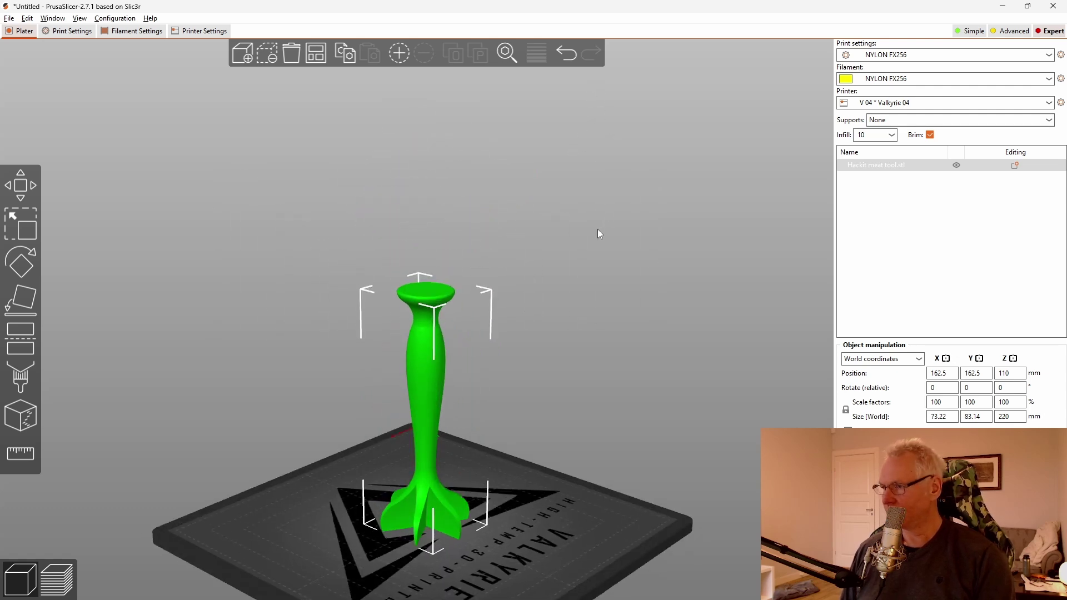
scroll(503, 338, "up", 6)
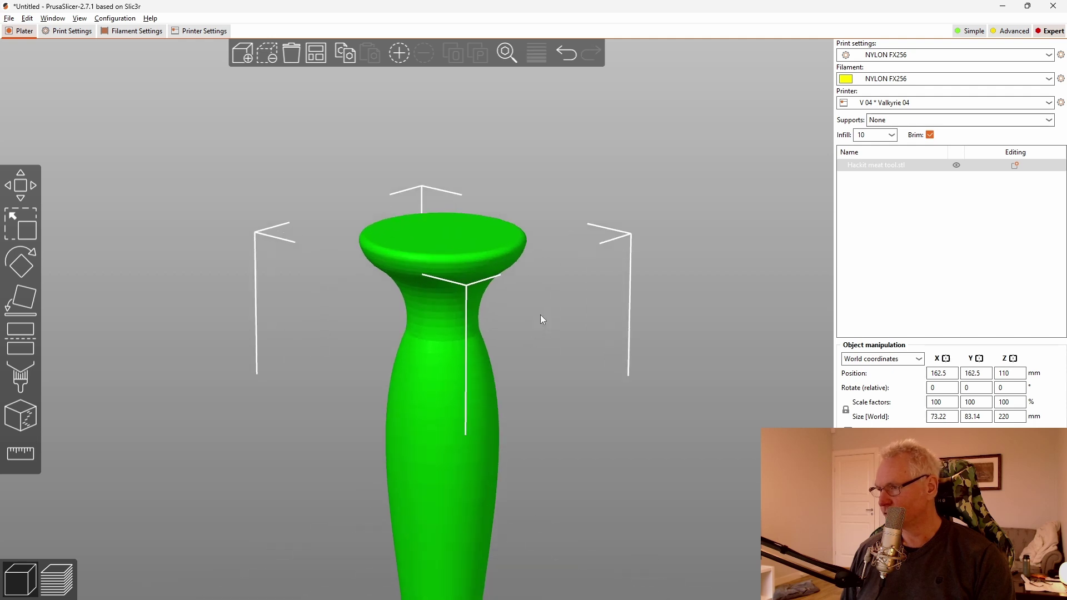
scroll(542, 319, "up", 2)
left_click(591, 318)
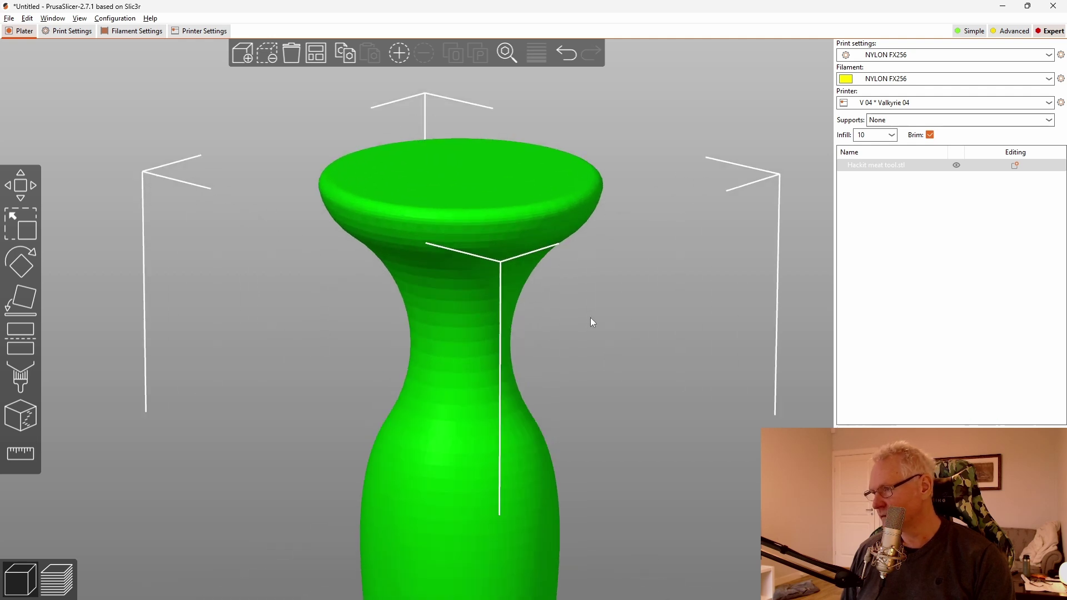
Slice the updated chopper and show its layer preview.
scroll(466, 145, "down", 5)
scroll(643, 165, "down", 2)
key("Tab")
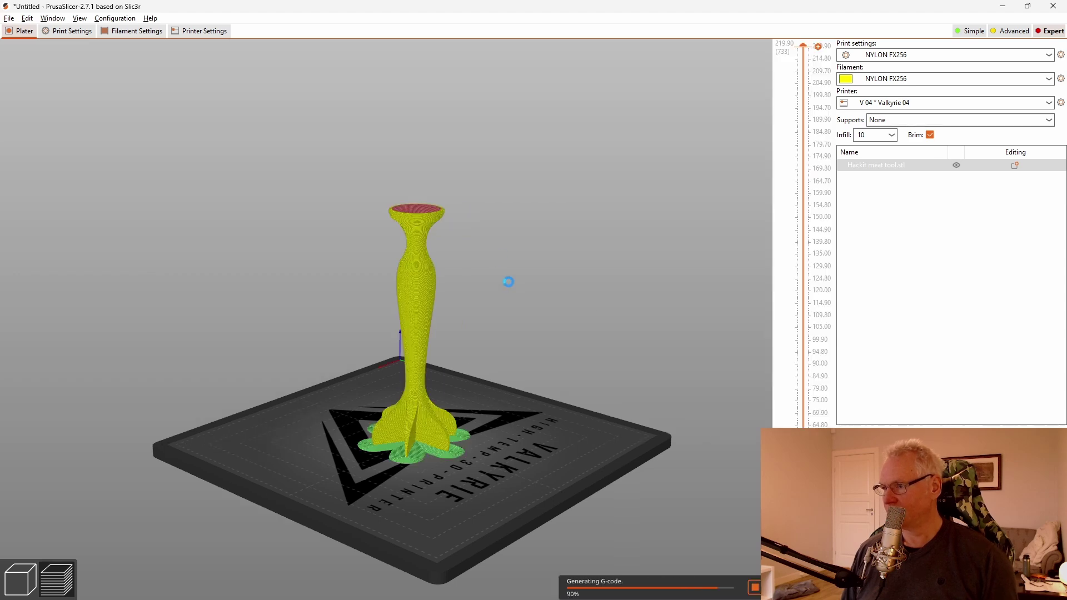
Examine the sliced preview of the chopper's knob, neck, blades and brim, along with the feature type legend.
scroll(535, 238, "up", 8)
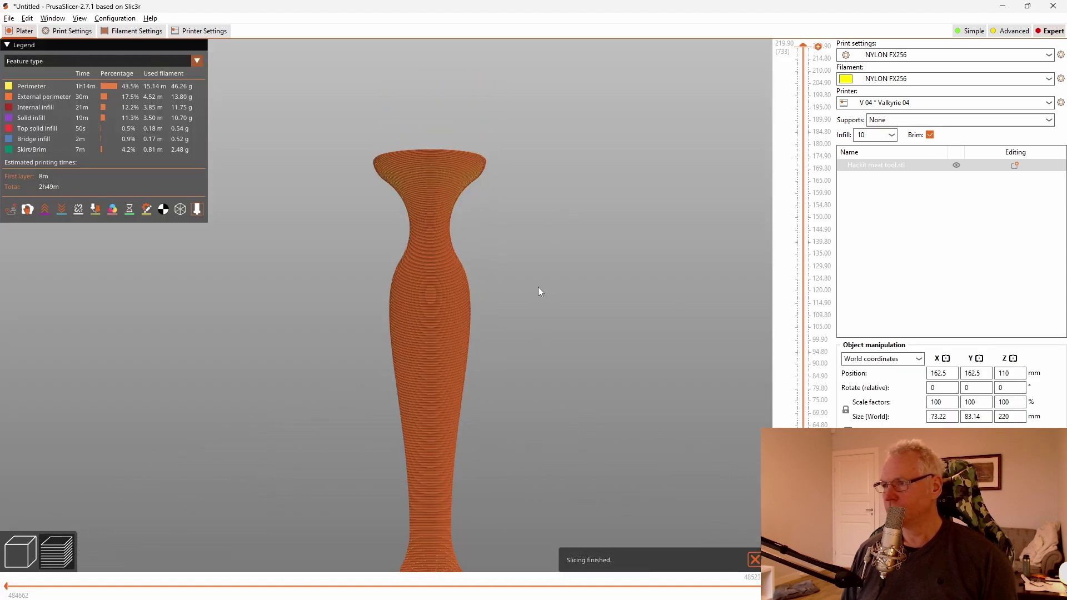
left_click_drag(537, 287, 532, 309)
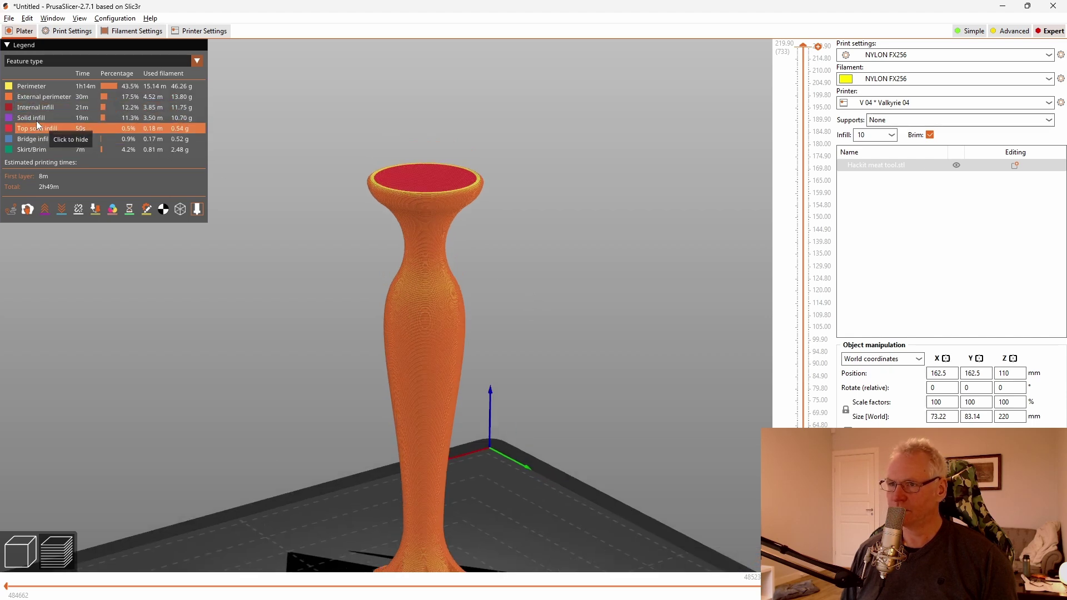
scroll(574, 238, "down", 5)
left_click_drag(574, 238, 565, 396)
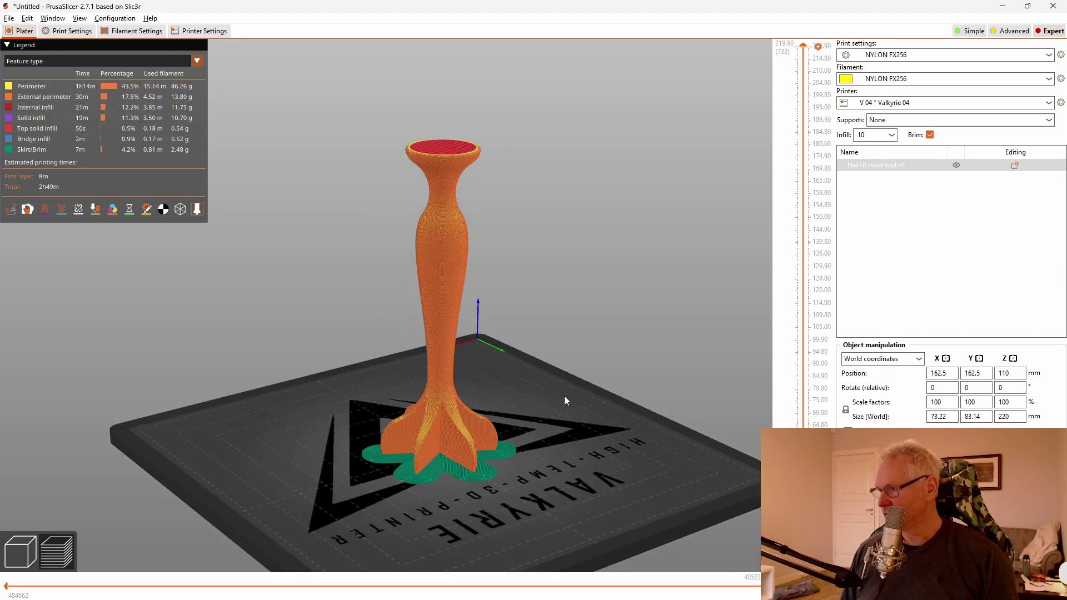
scroll(574, 429, "up", 2)
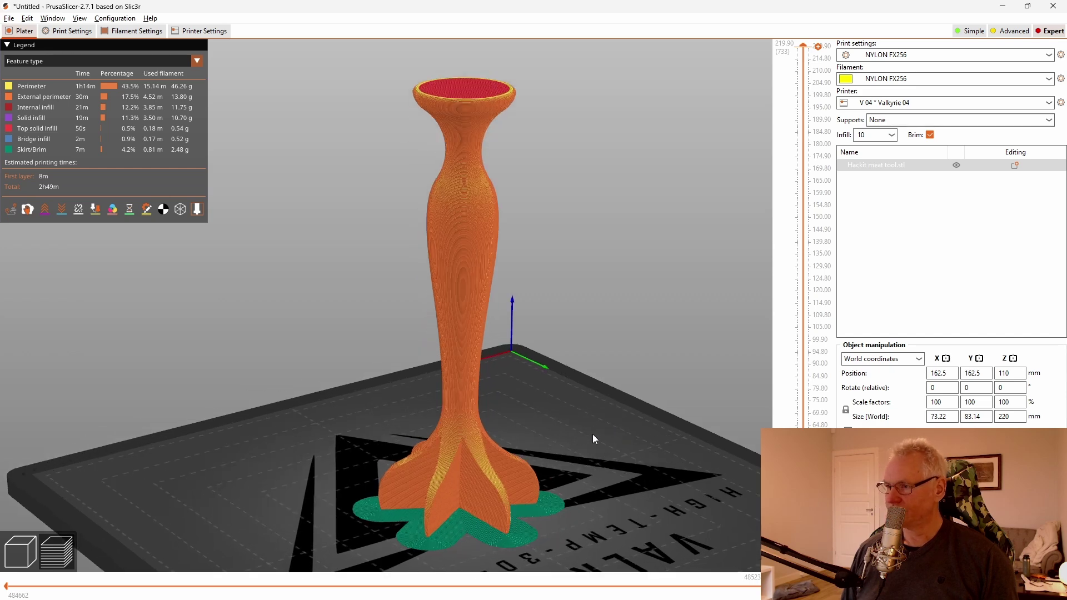
middle_click_drag(591, 432, 535, 412)
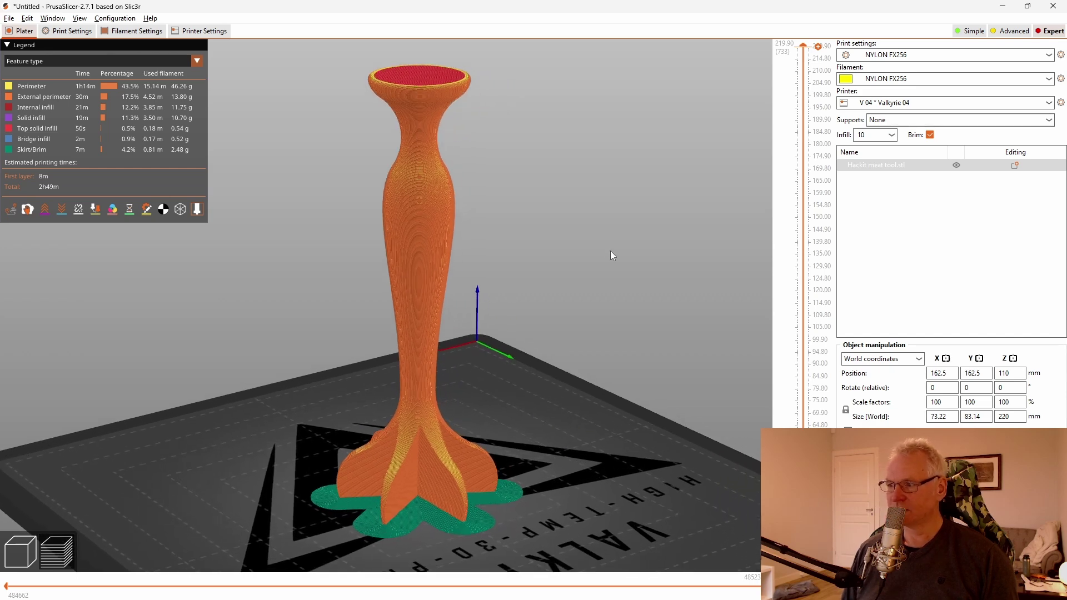